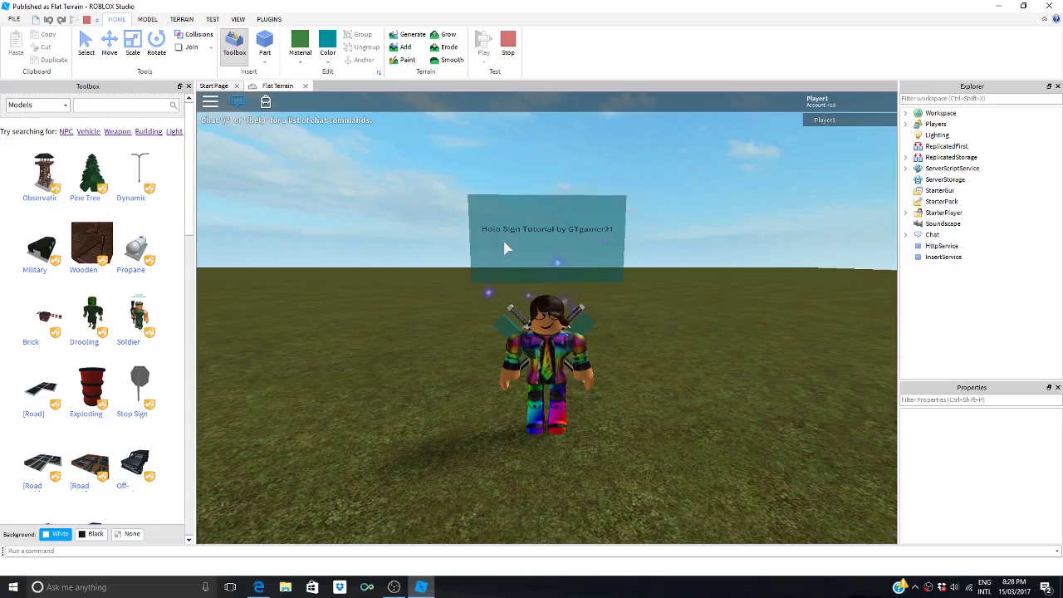
Step: Walk the character around the finished holographic sign in the play test and examine it from several distances and angles
click(505, 245)
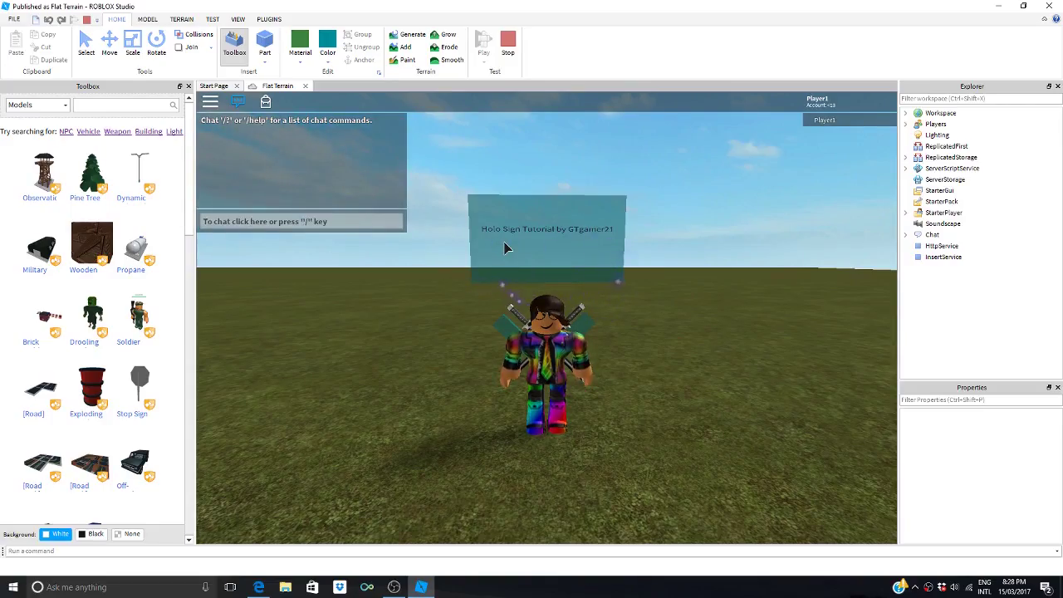
right_drag(505, 245, 646, 214)
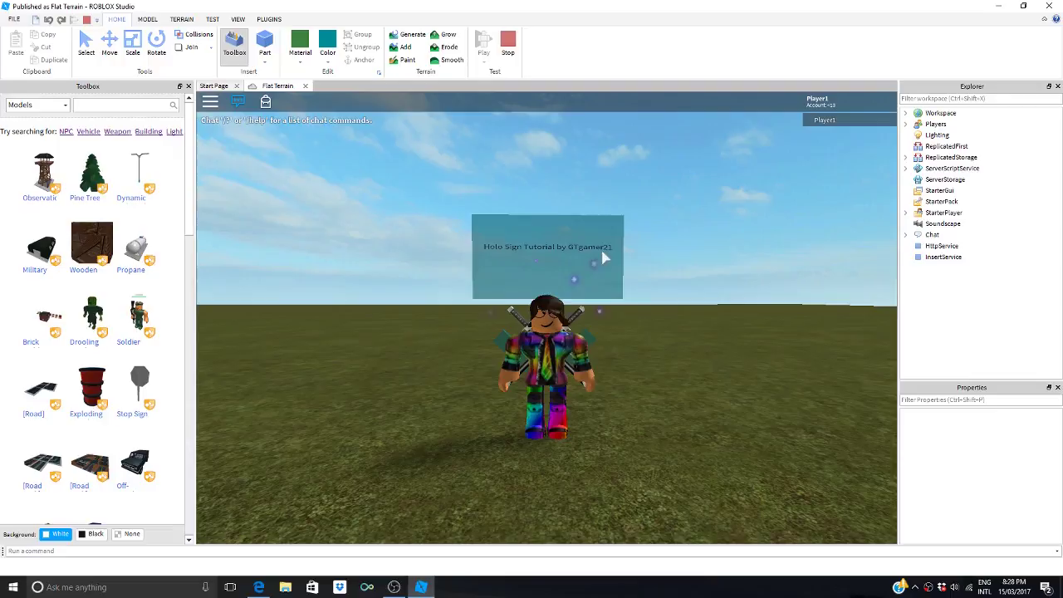
right_drag(671, 246, 667, 246)
key(d)
key(space)
key(w)
key(d)
key(space)
key(s)
key(s)
right_drag(599, 250, 598, 250)
key(w)
scroll(599, 250, up, 5)
scroll(546, 319, down, 3)
scroll(548, 324, down, 3)
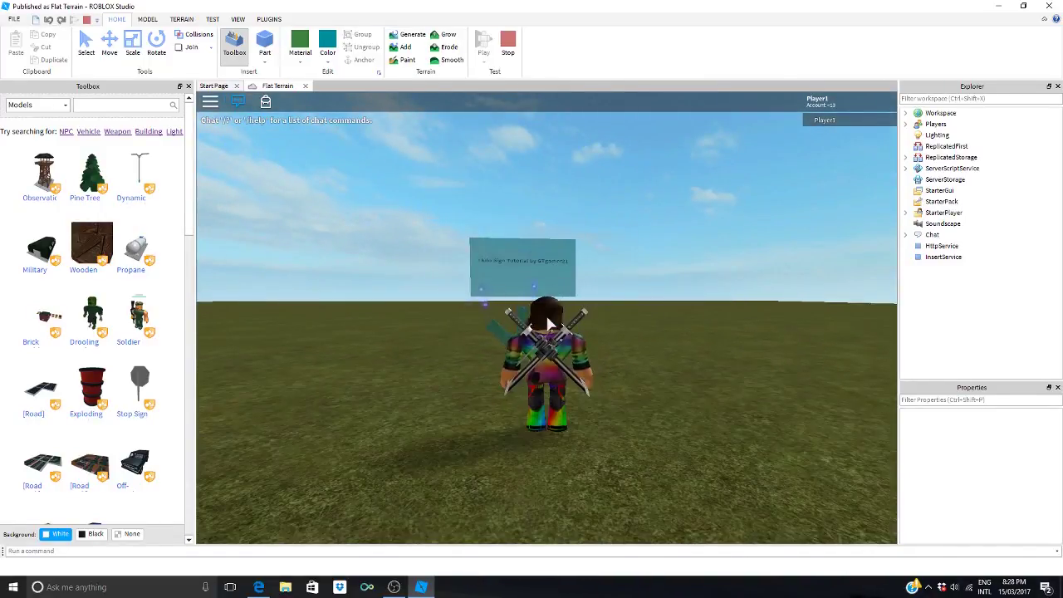
key(s)
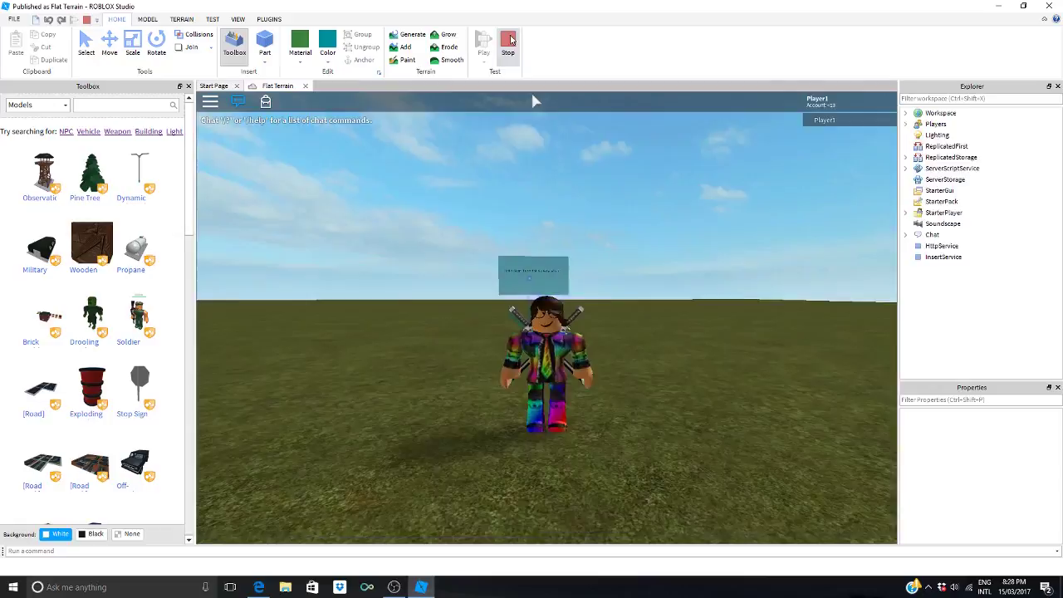
Step: Stop the play test and return to the editable Flat Terrain place
click(509, 53)
click(395, 590)
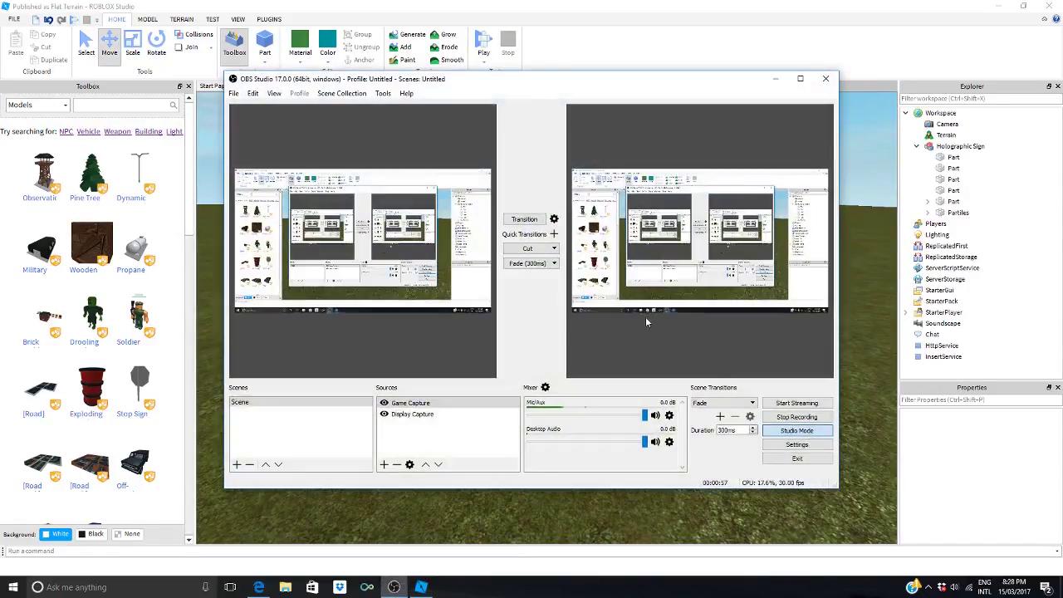
click(776, 79)
Step: Insert a block part and a sphere part beside each other on the terrain
right_drag(657, 262, 657, 262)
click(265, 43)
key(w)
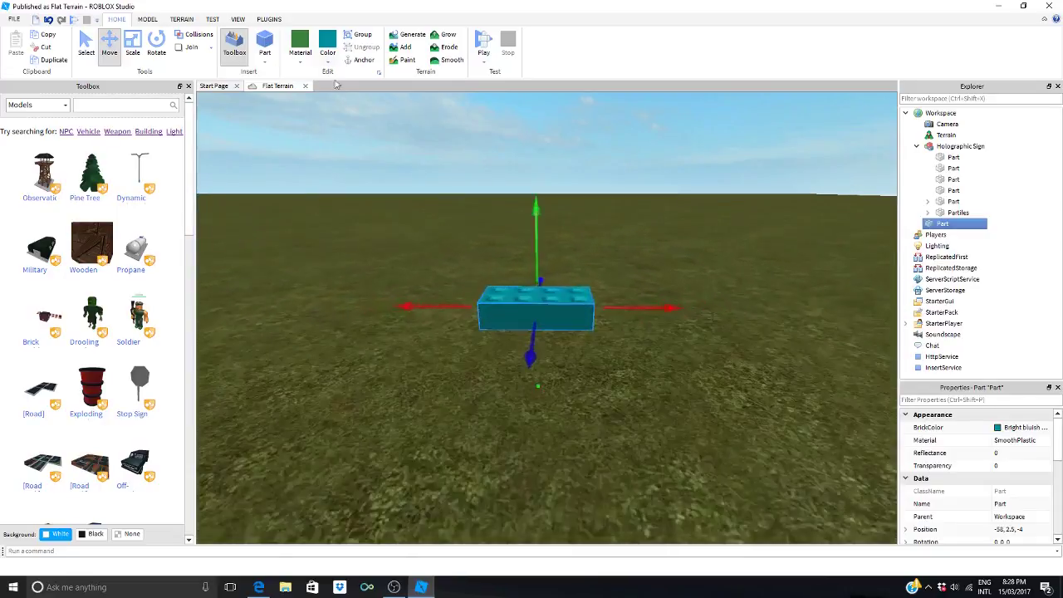
key(d)
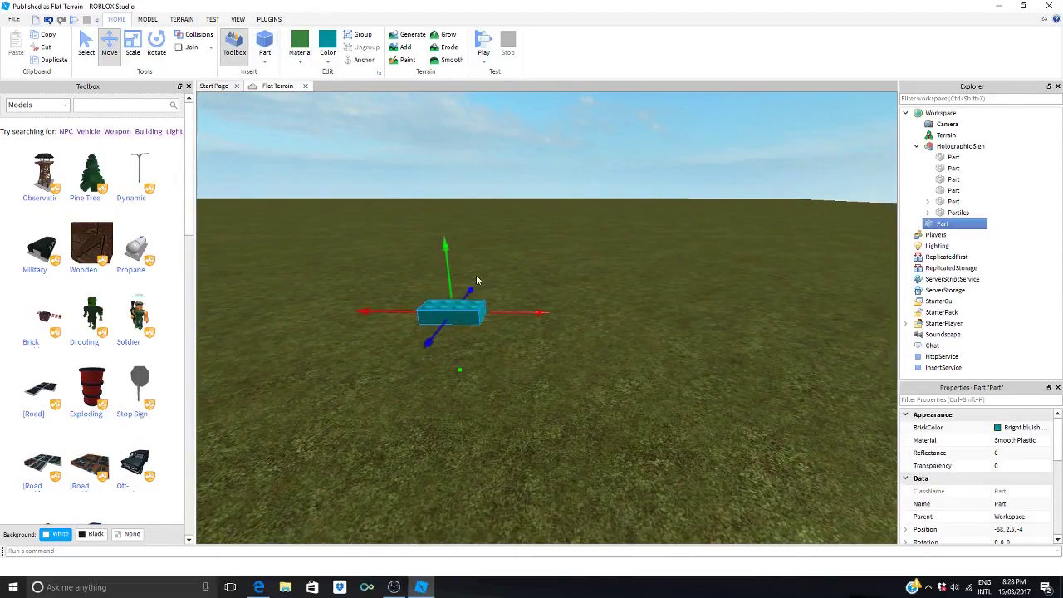
click(267, 58)
click(283, 87)
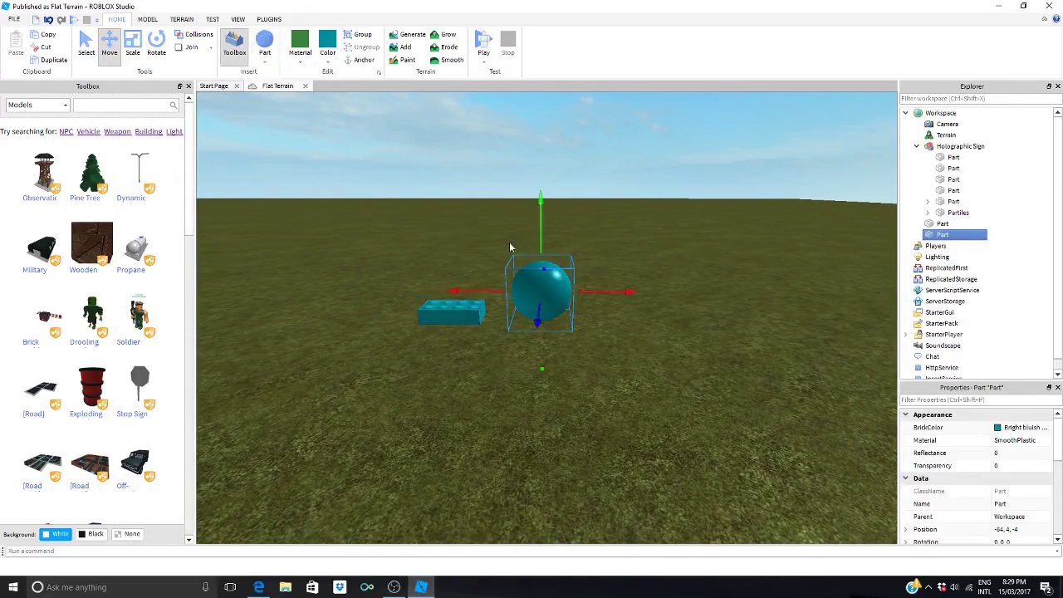
click(448, 168)
key(s)
right_drag(449, 168, 448, 168)
key(w)
click(557, 281)
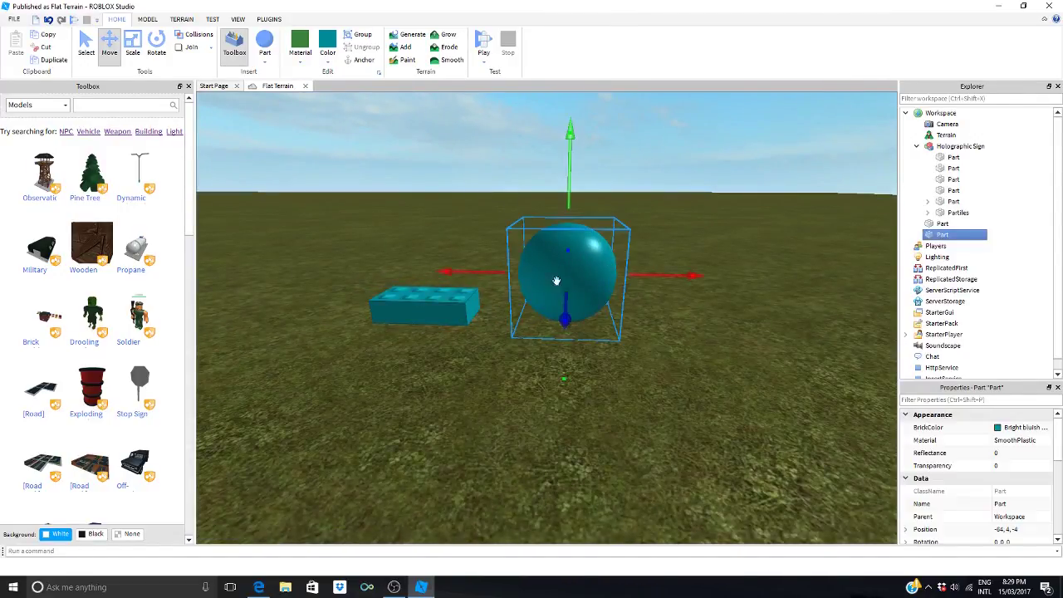
click(483, 279)
click(436, 302)
click(573, 281)
click(432, 305)
click(530, 288)
click(463, 302)
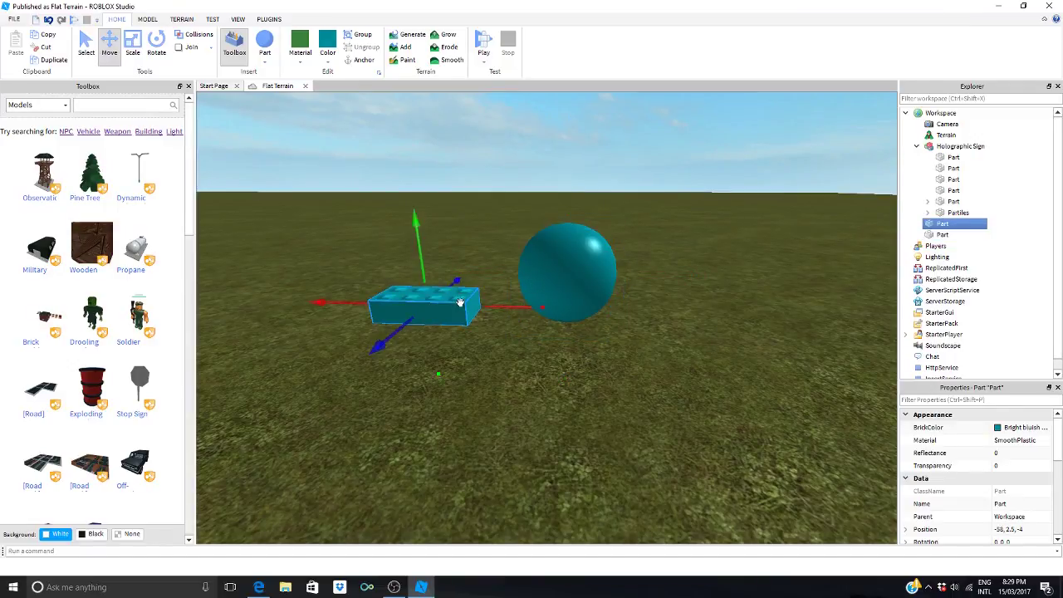
Step: Scale the sphere down to about half its original size
click(548, 274)
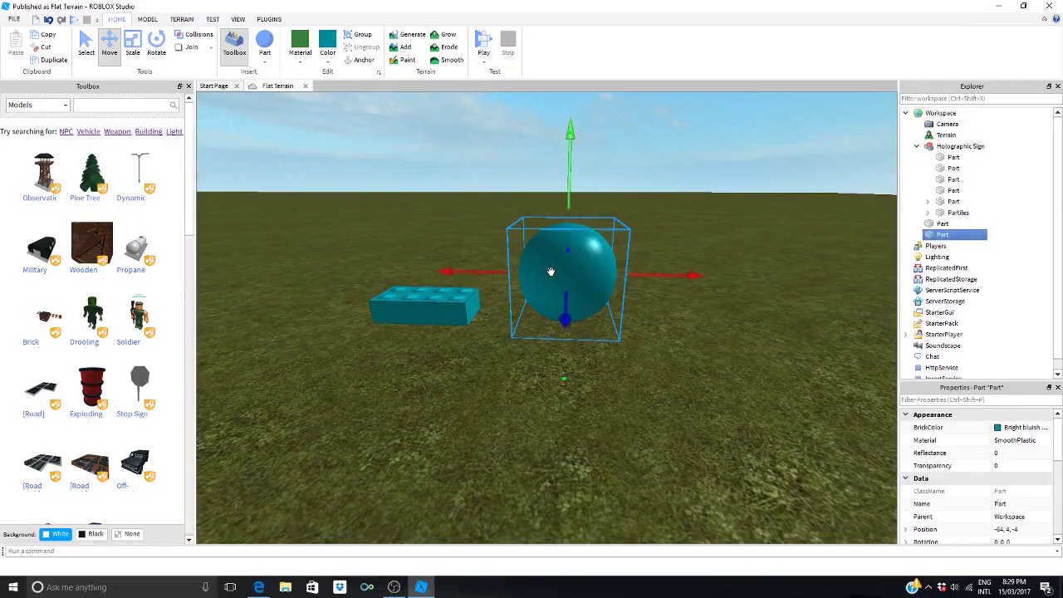
scroll(548, 271, up, 3)
scroll(422, 164, down, 4)
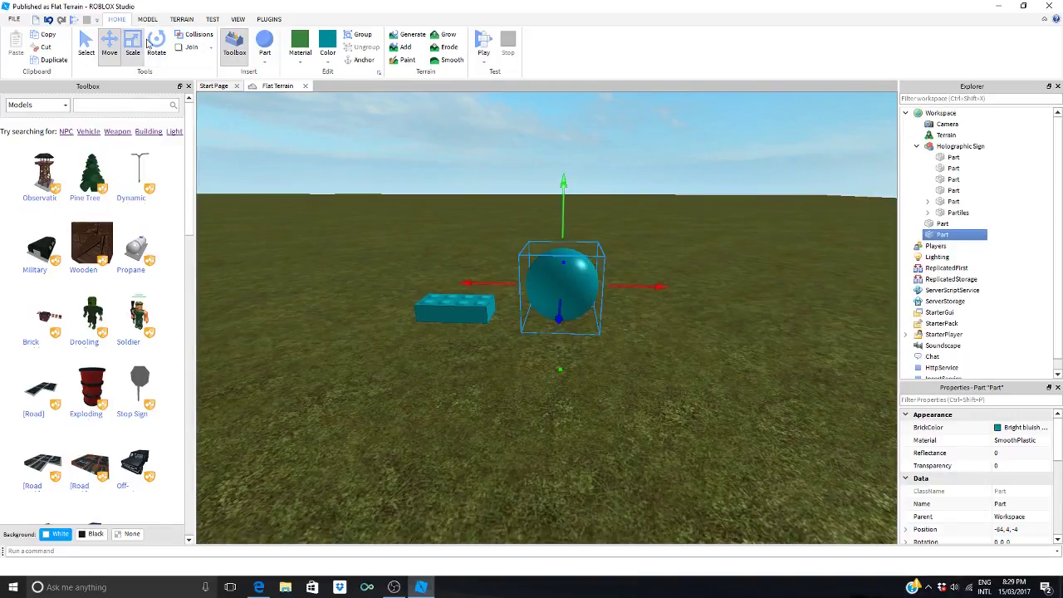
click(142, 42)
drag(566, 212, 566, 251)
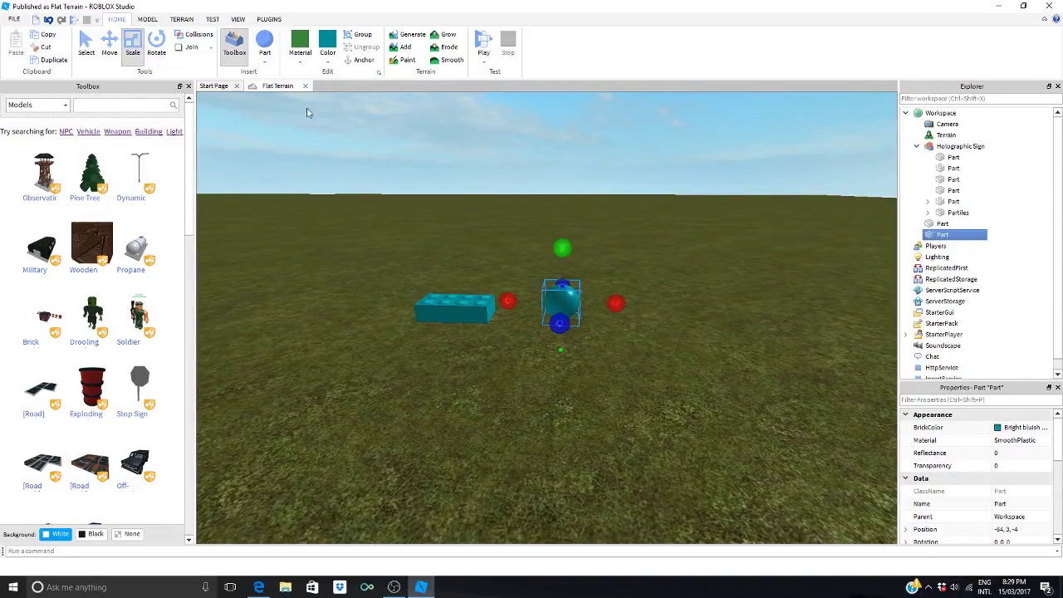
Step: Lower the small sphere to a height of 2 so that only its upper half sticks out of the ground
click(109, 42)
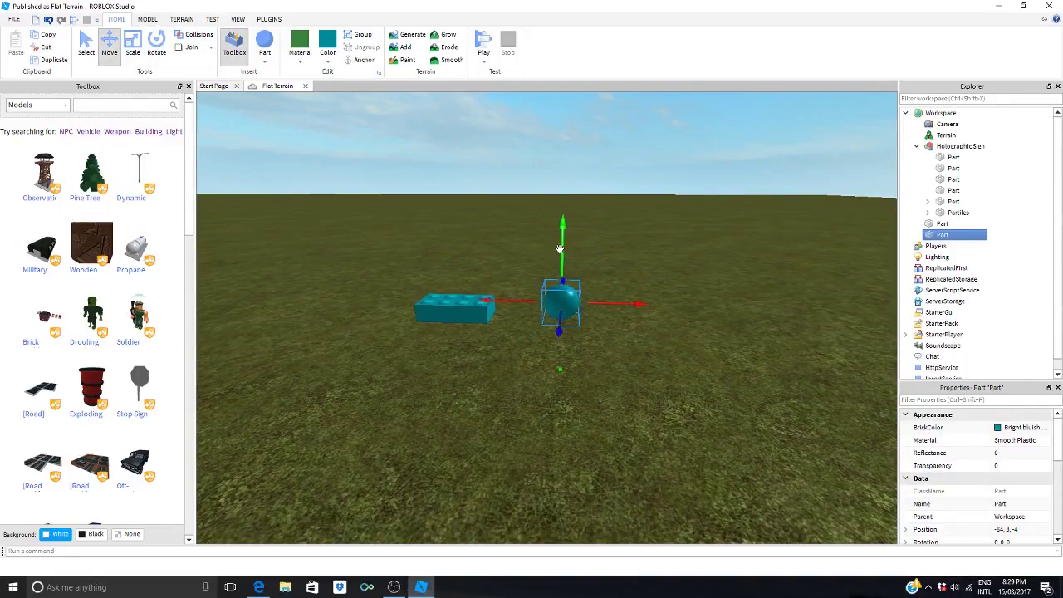
drag(561, 248, 564, 259)
key(w)
right_drag(630, 263, 680, 264)
key(a)
key(s)
key(w)
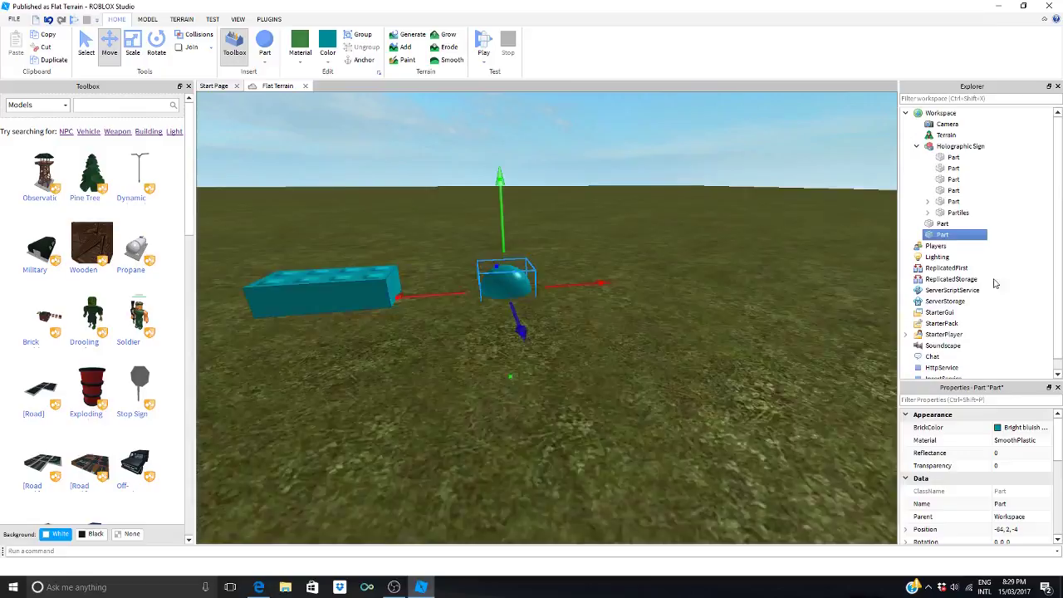
key(s)
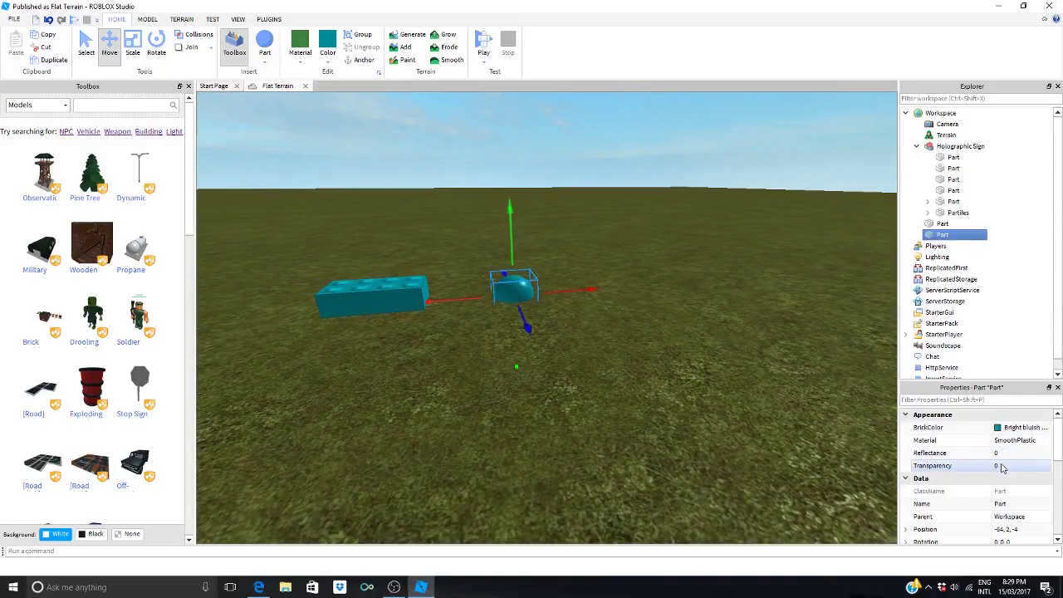
Step: Change the half-buried sphere's BrickColor to black
scroll(1001, 468, down, 1)
scroll(1013, 430, up, 1)
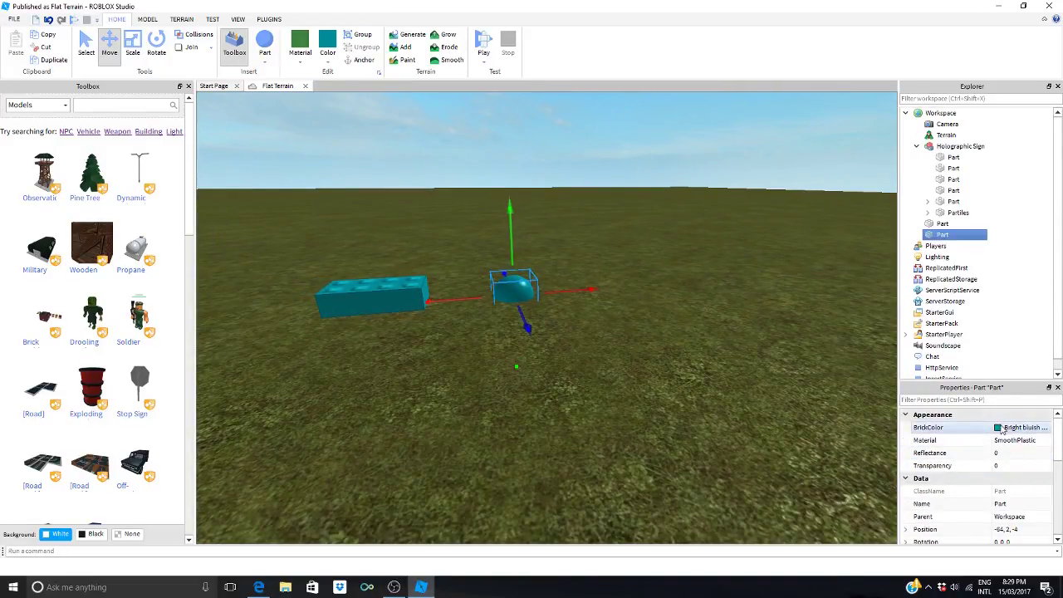
click(1003, 428)
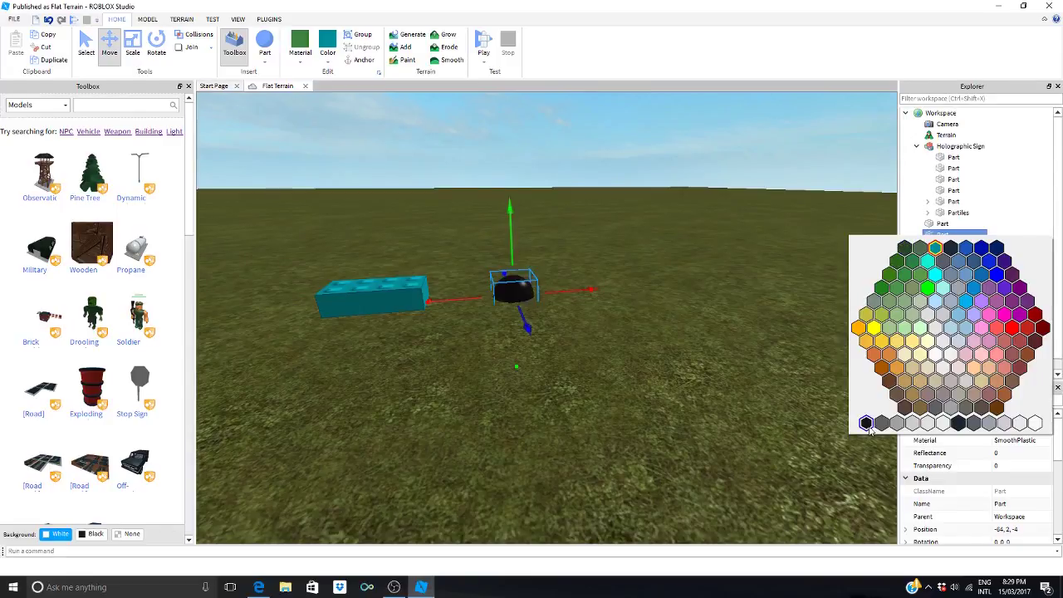
click(867, 424)
Step: Examine the base of the finished holographic sign, where the slanted blocks meet the dark sphere
click(579, 217)
key(w)
right_drag(579, 216, 581, 222)
key(w)
click(625, 393)
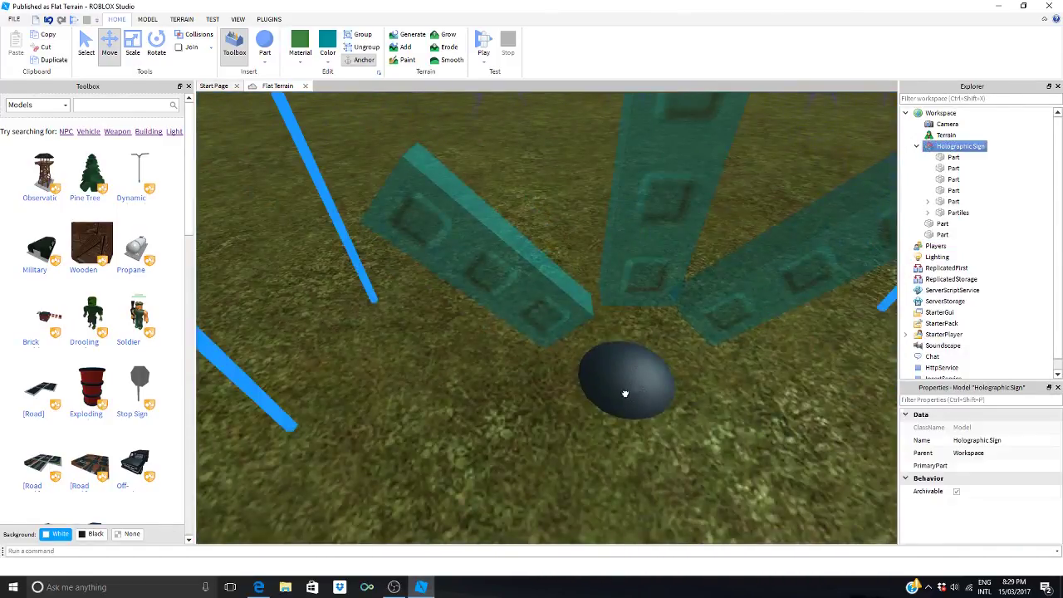
click(783, 440)
Step: Scale the new block's depth down to 1 so that it is a single row of four studs
key(s)
right_drag(610, 288, 609, 287)
right_drag(523, 282, 451, 349)
key(w)
click(451, 349)
key(ctrl+3)
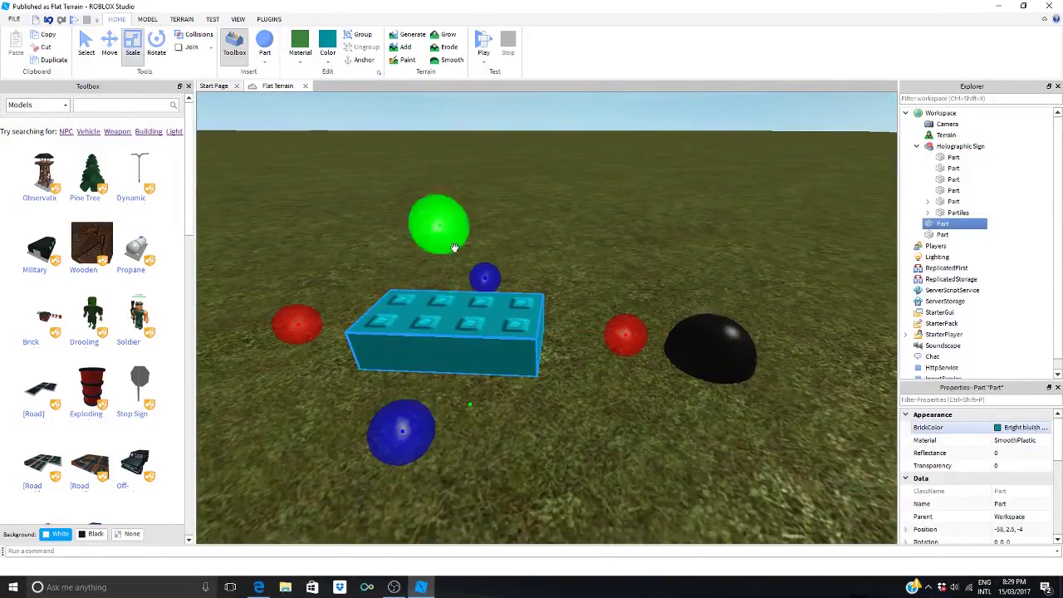
drag(488, 275, 477, 291)
scroll(294, 344, down, 5)
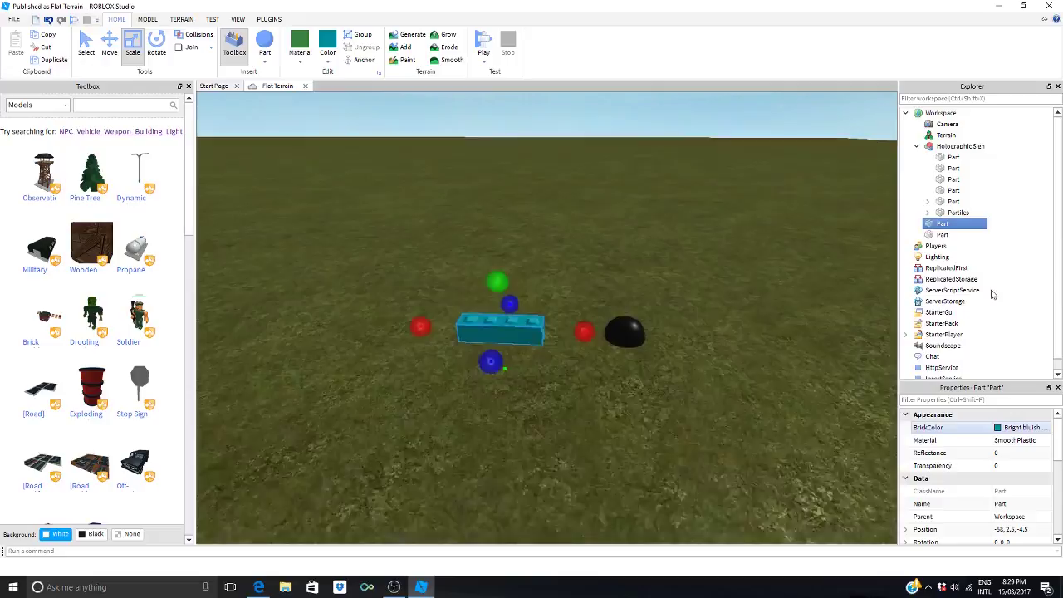
Step: Set the block's size to 4, 0.5, 1
scroll(1048, 467, down, 3)
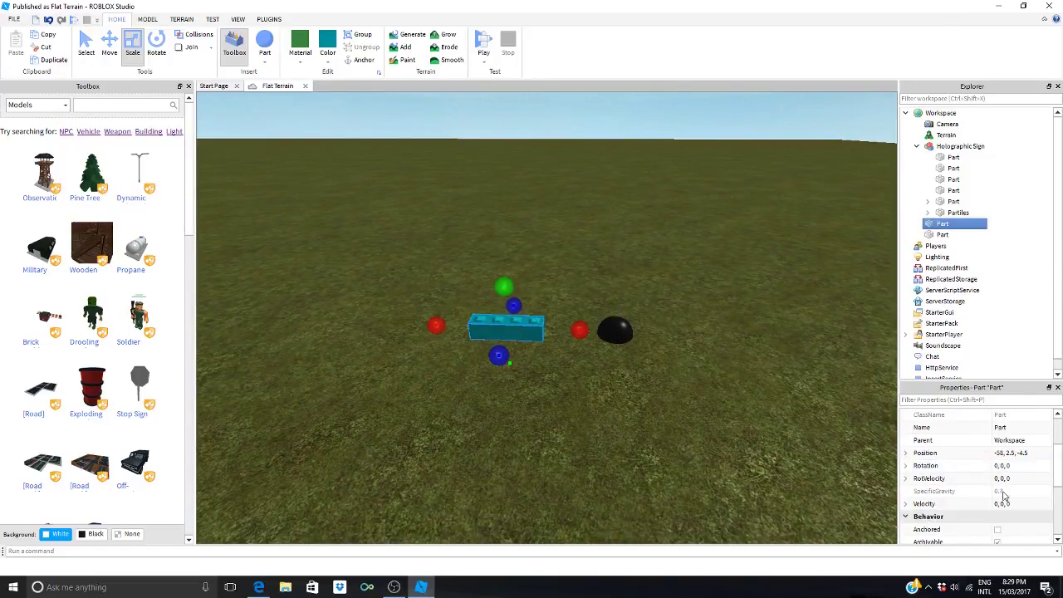
scroll(1026, 482, down, 2)
scroll(1018, 488, up, 3)
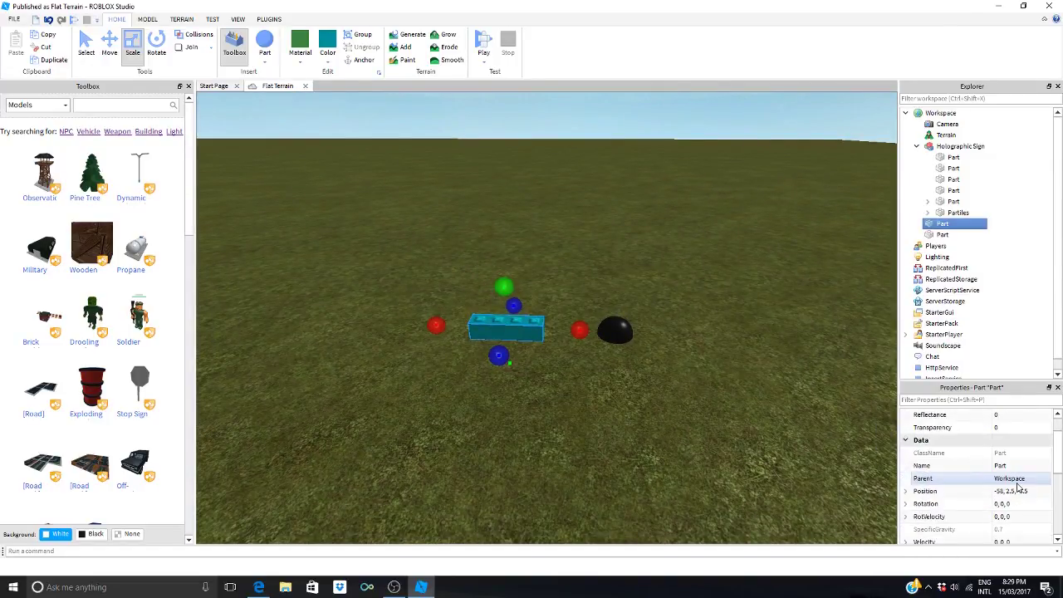
scroll(1020, 490, down, 5)
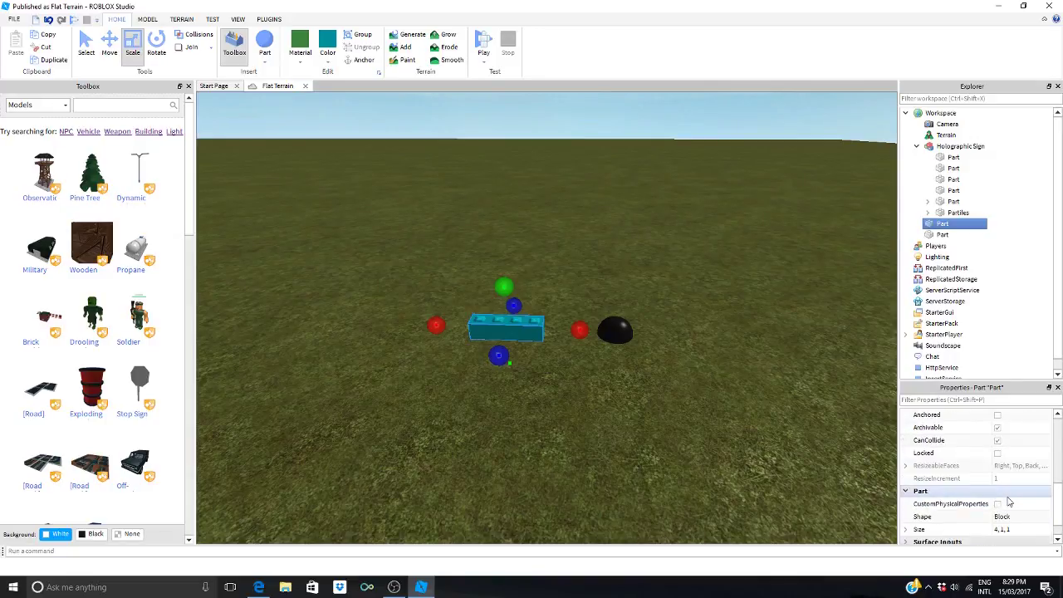
click(1005, 504)
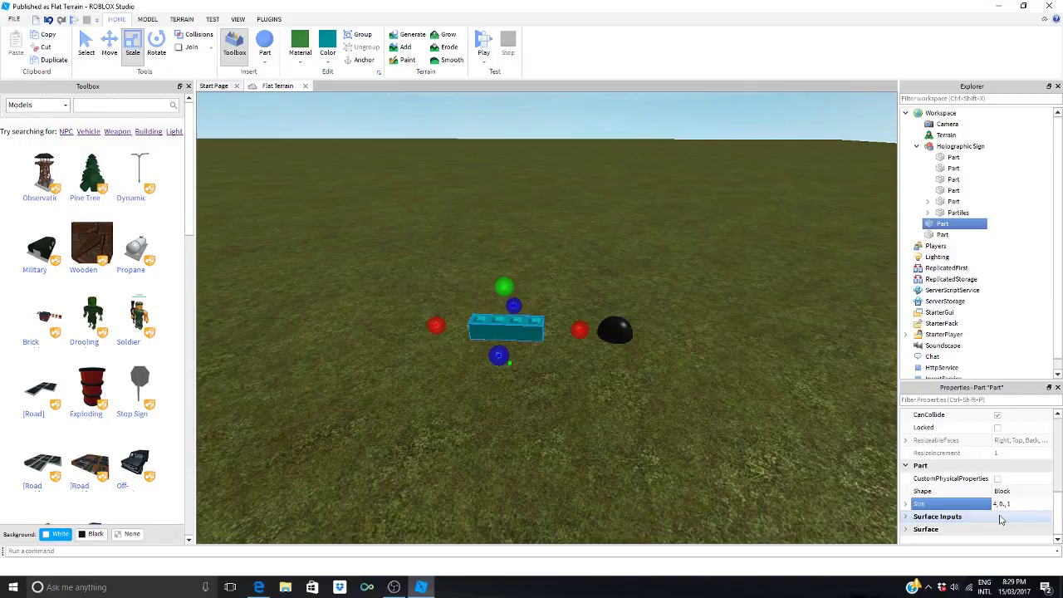
key(Return)
right_click(617, 222)
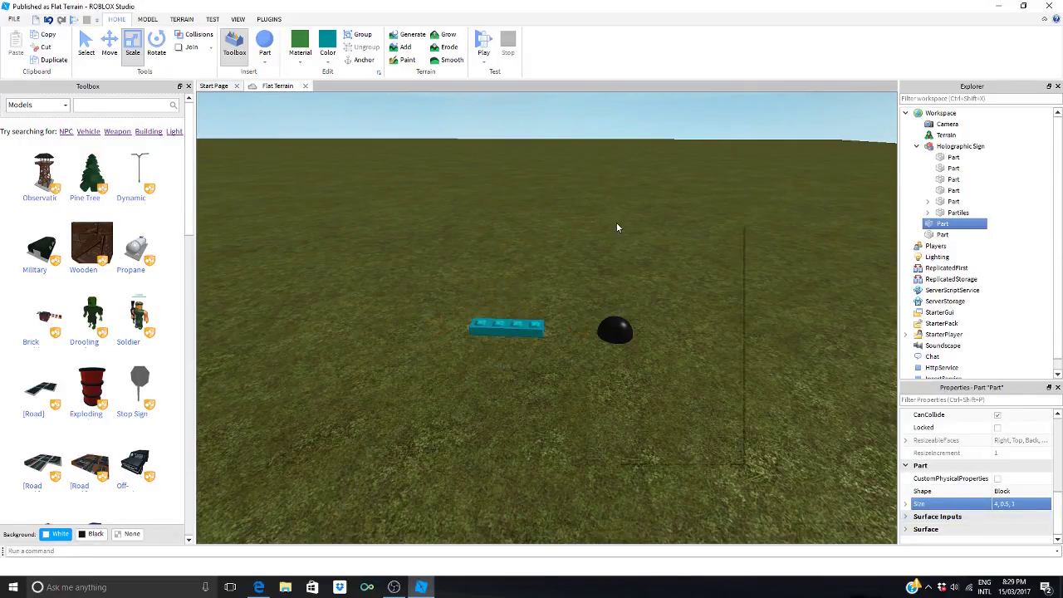
Step: Rotate the thin block to -90, -45, 0 so that it stands on edge and tilts towards the black sphere
click(142, 46)
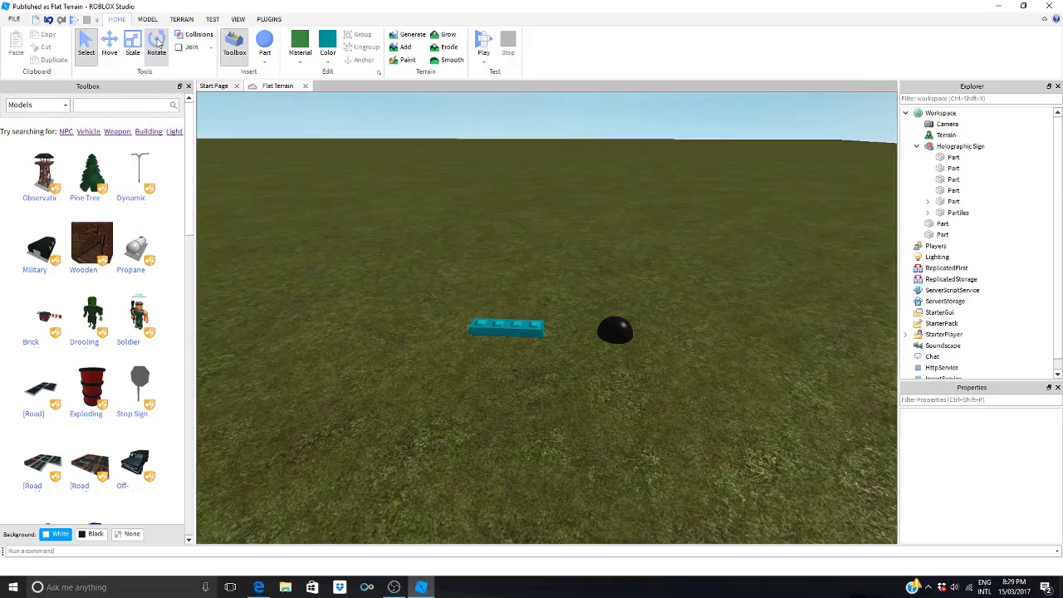
click(155, 43)
click(530, 326)
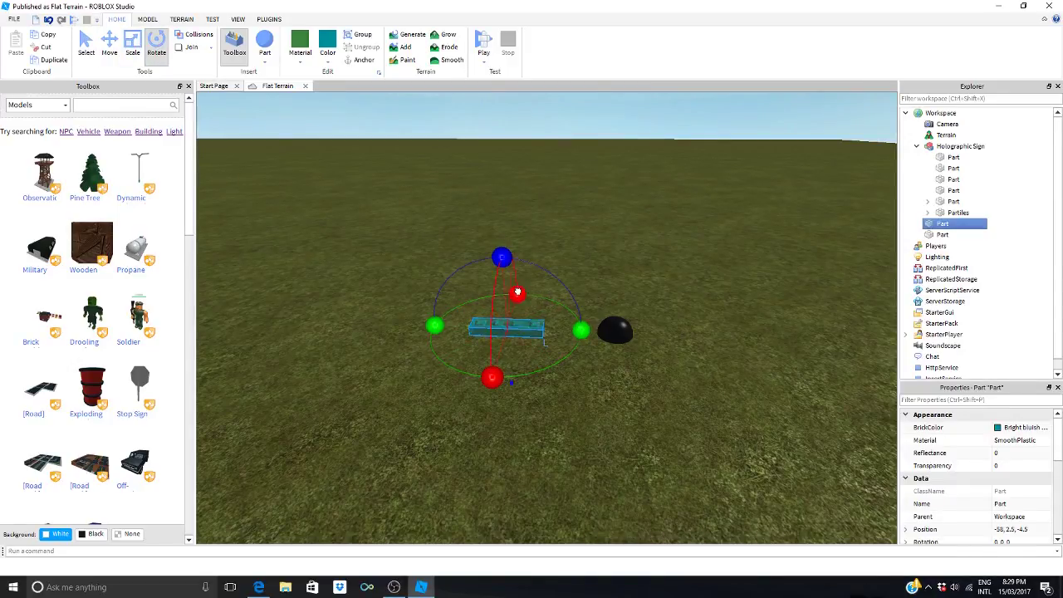
drag(517, 292, 501, 264)
drag(434, 324, 453, 247)
Step: Move the tilted block up and towards the black sphere to position -61, 4.5, -4.5
key(ctrl+1)
key(ctrl+2)
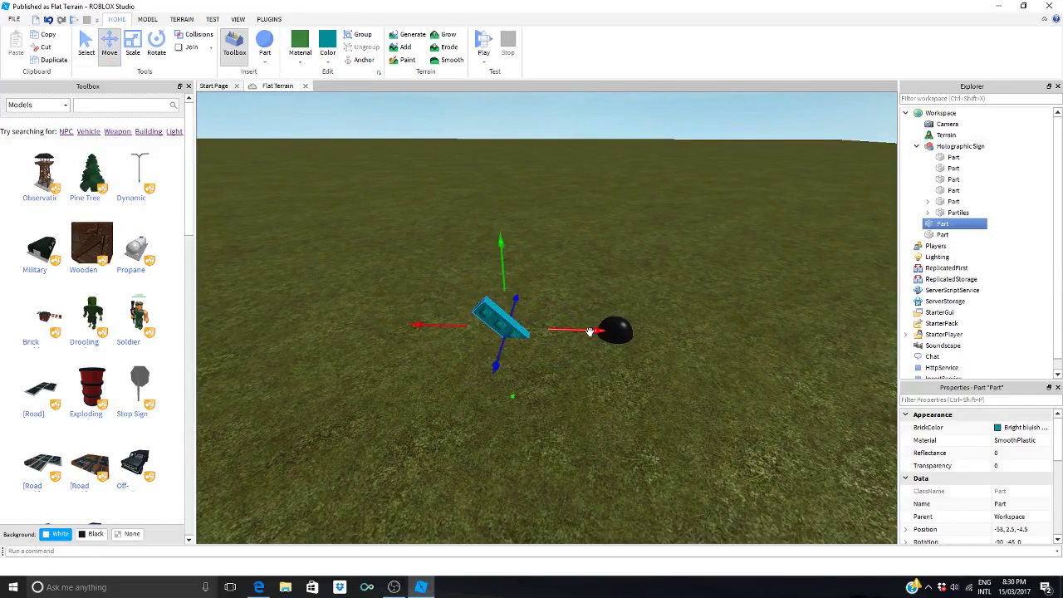
drag(588, 331, 662, 324)
drag(586, 264, 589, 195)
drag(501, 281, 443, 280)
drag(523, 216, 524, 232)
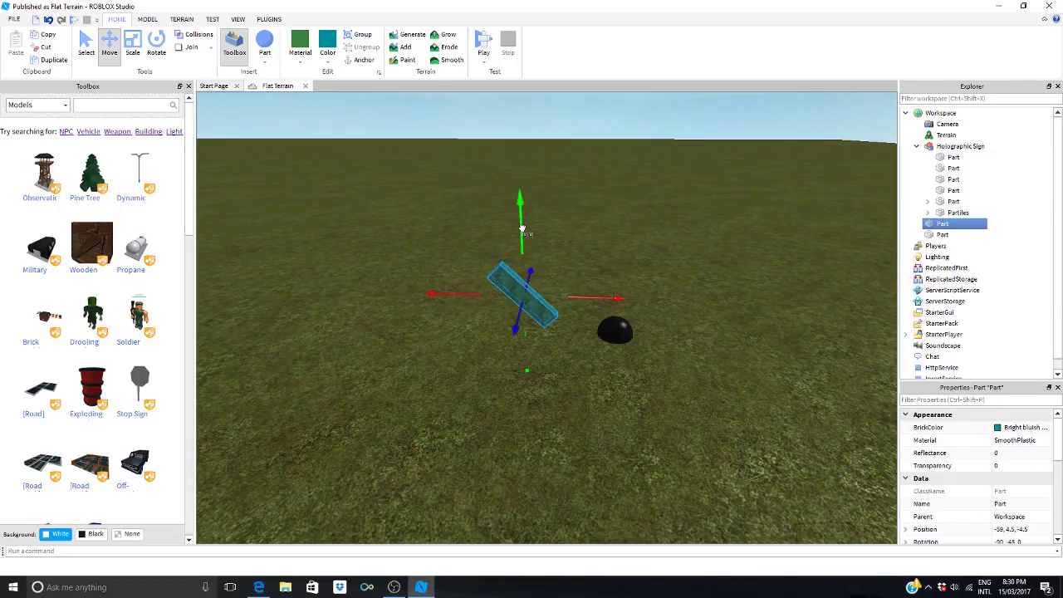
drag(586, 294, 616, 292)
Step: Raise the tilted block and shift it sideways towards the black sphere to position -62, 5.5, -4.5
scroll(630, 288, up, 3)
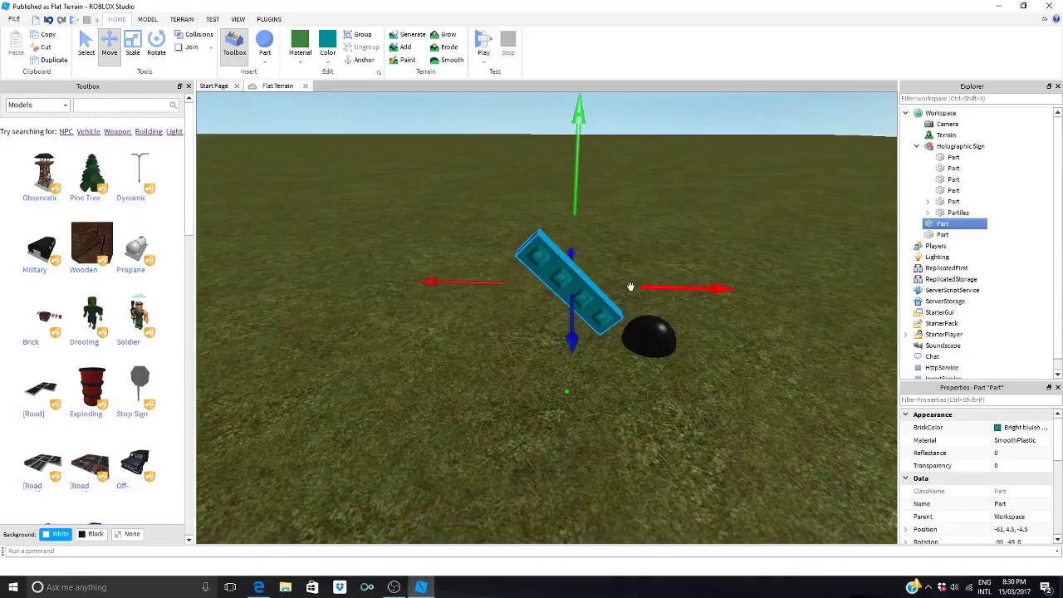
drag(493, 171, 494, 156)
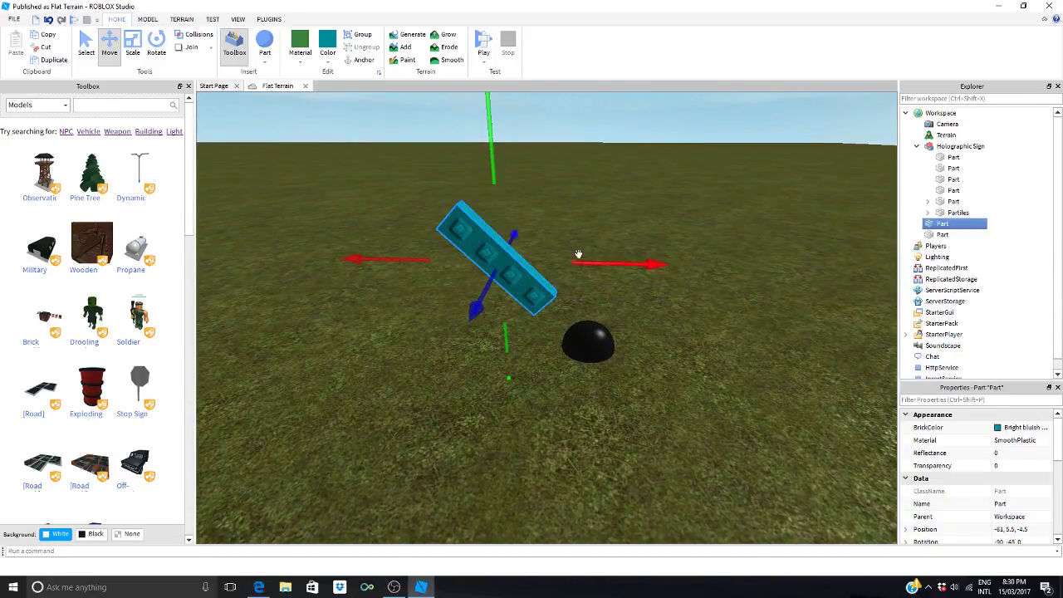
drag(608, 264, 617, 264)
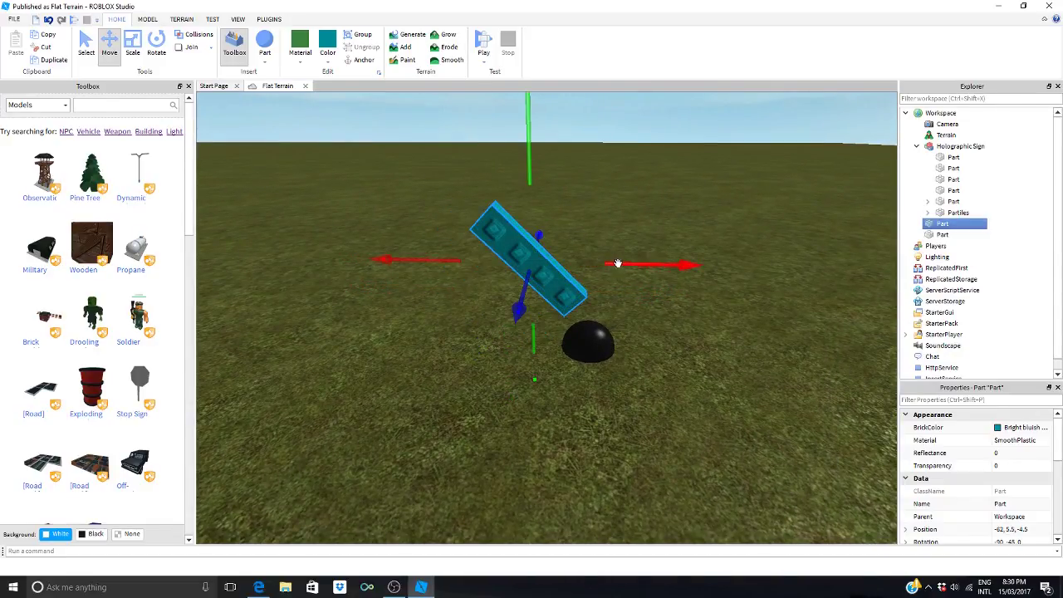
right_click(646, 202)
click(529, 244)
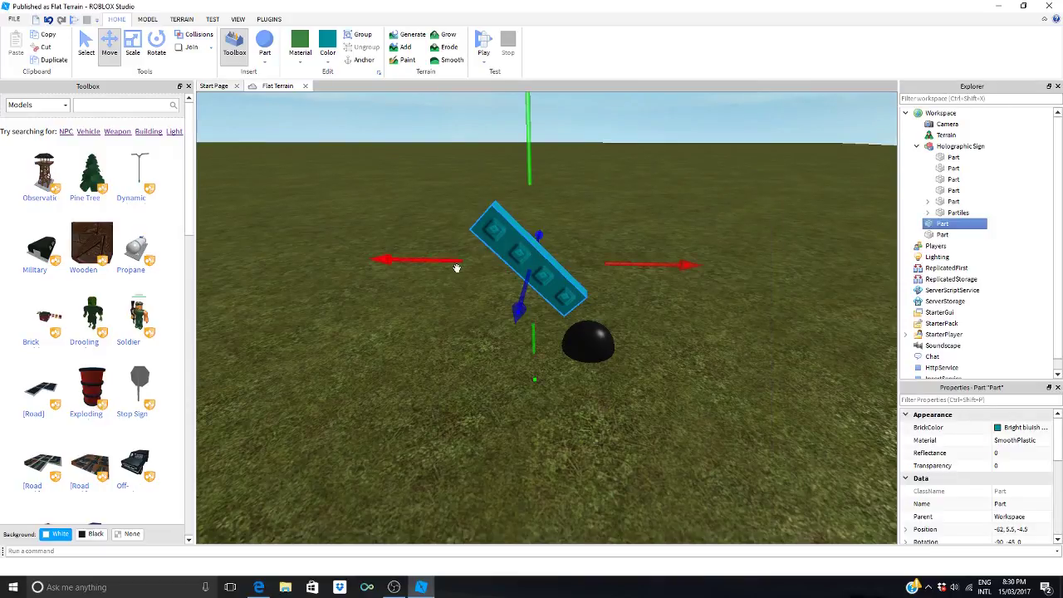
drag(453, 265, 435, 268)
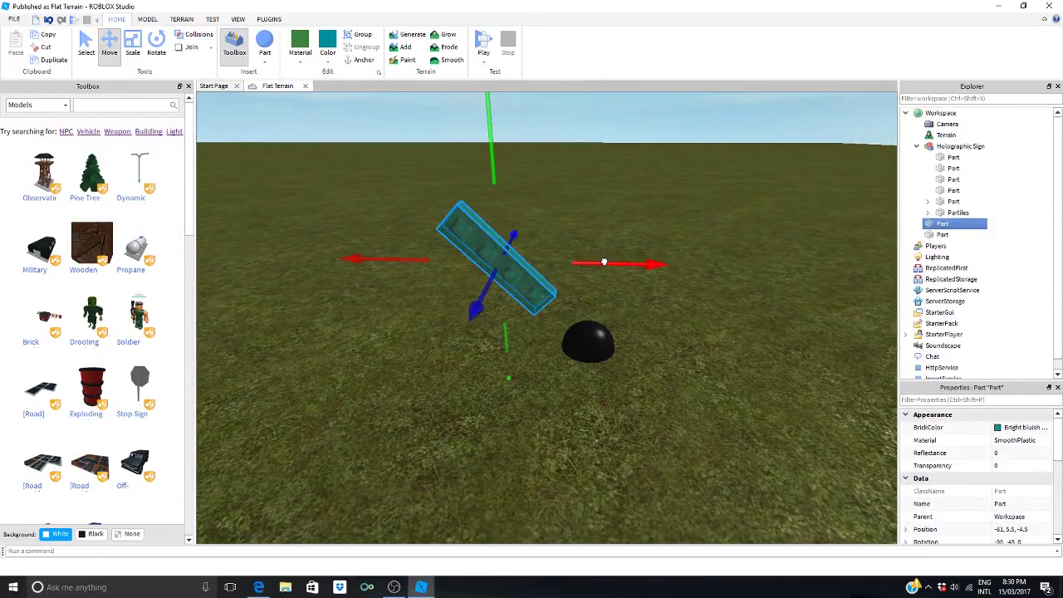
drag(615, 265, 631, 269)
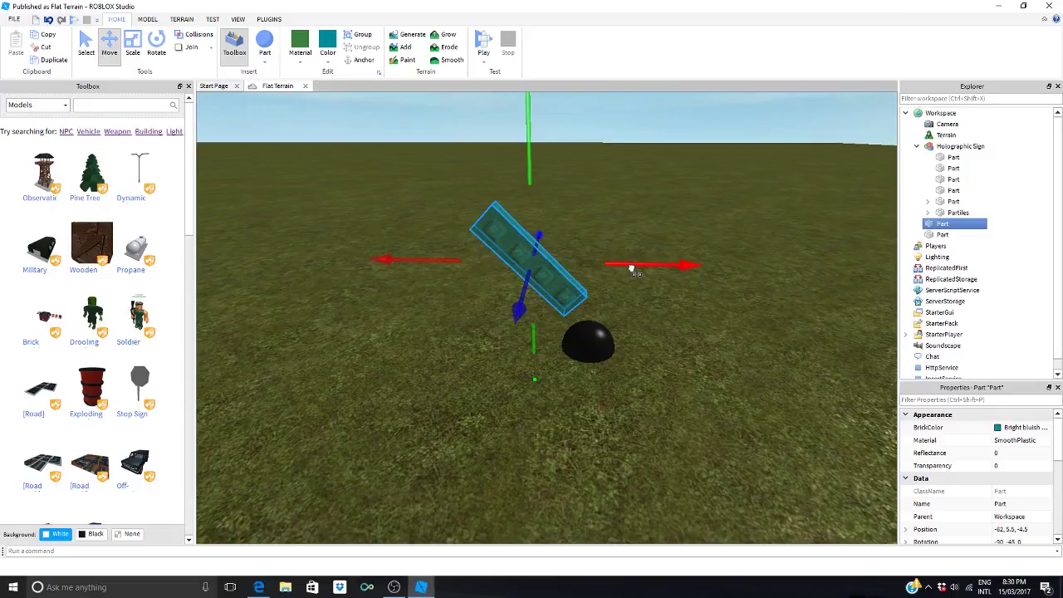
Step: Set the tilted block's position to -60.5, 5.5, -4.5 and check its placement beside the sphere
click(926, 529)
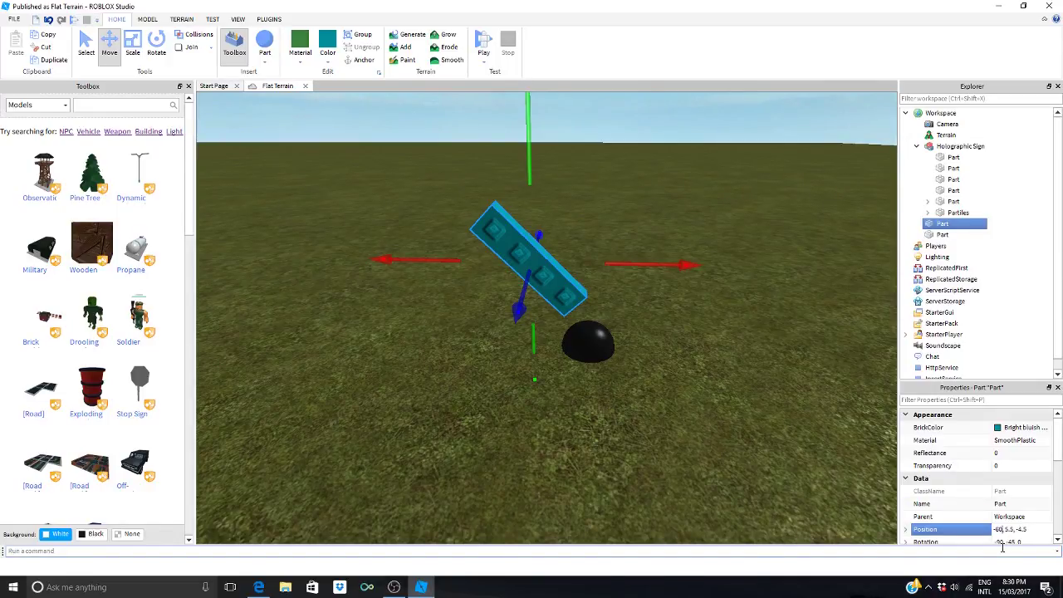
key(Return)
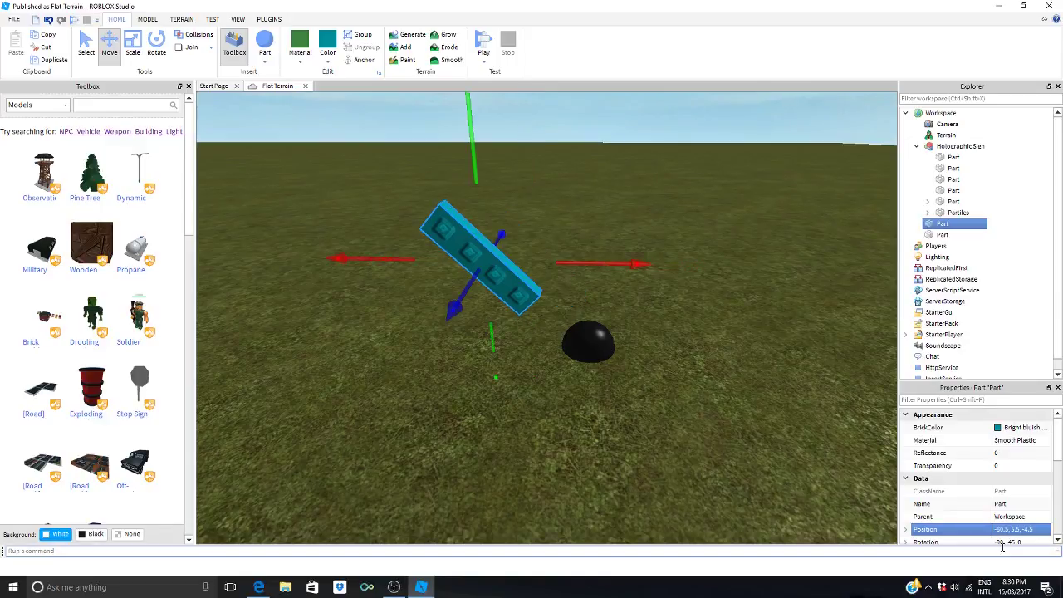
right_click(696, 193)
click(536, 234)
scroll(535, 234, down, 4)
right_drag(536, 233, 536, 230)
scroll(534, 233, up, 6)
scroll(536, 231, down, 5)
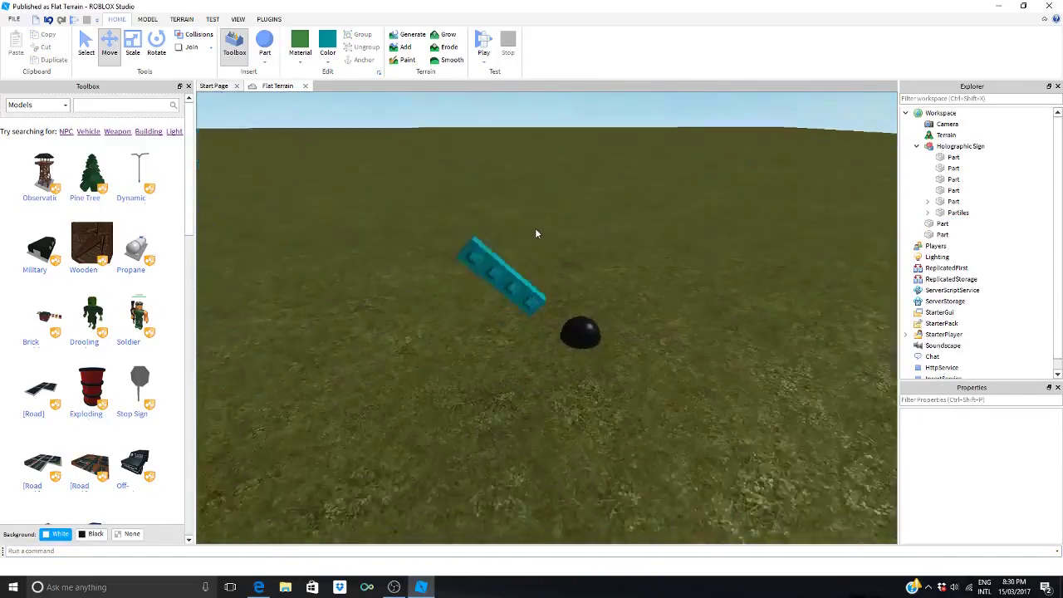
scroll(536, 229, up, 3)
scroll(536, 230, down, 3)
Step: Set the tilted block's transparency to 0.5 and disable CanCollide for it
click(475, 285)
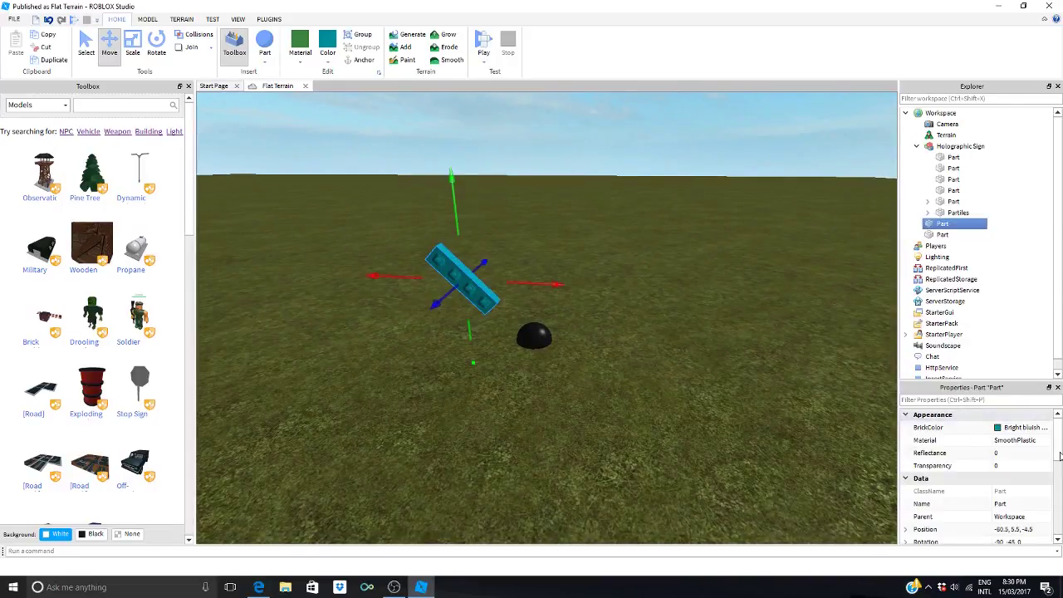
click(1002, 466)
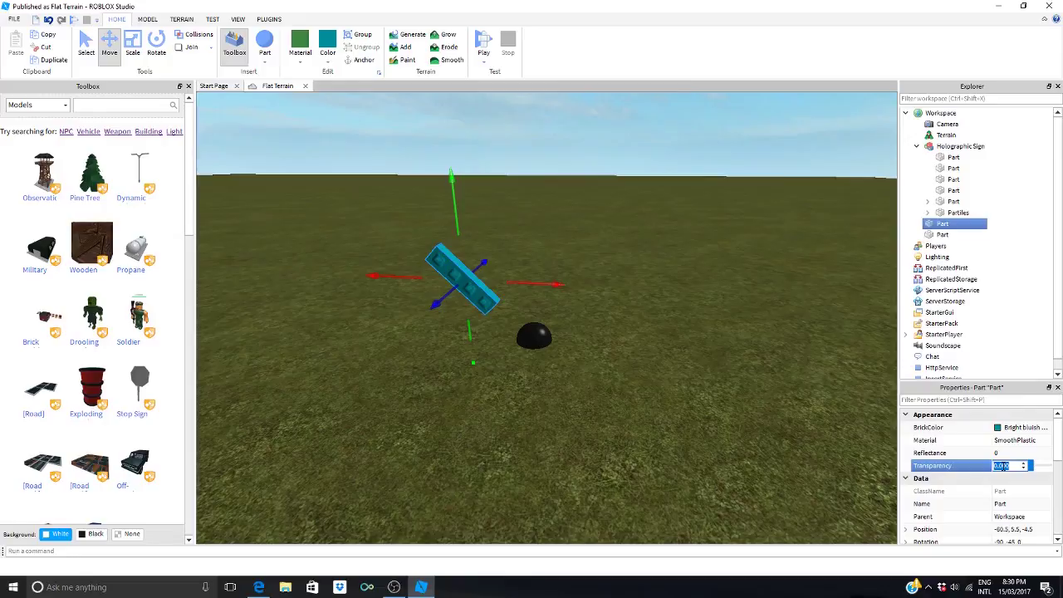
text(0.5)
key(Return)
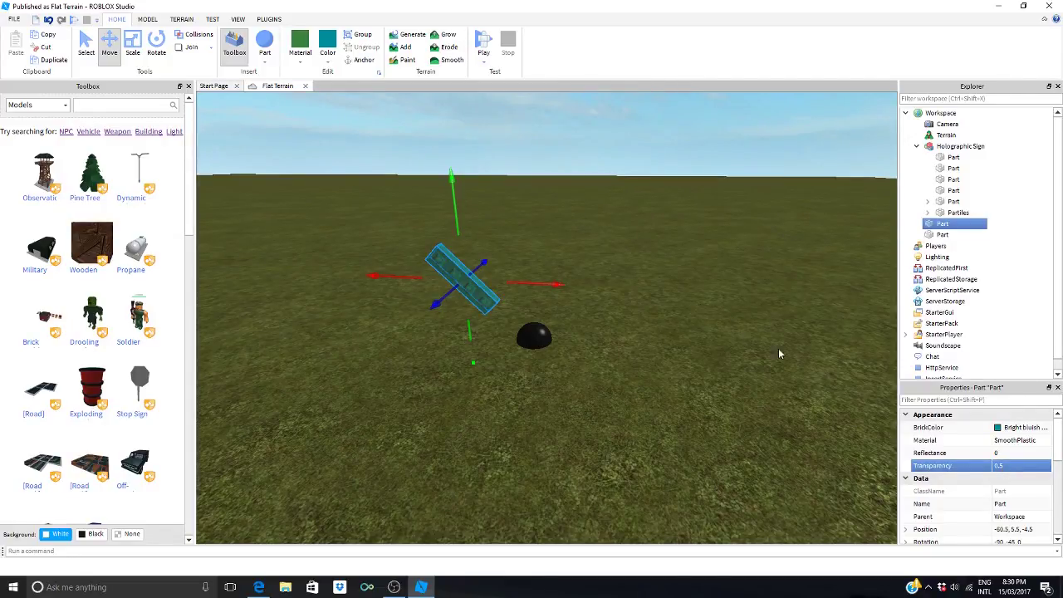
scroll(1007, 504, down, 1)
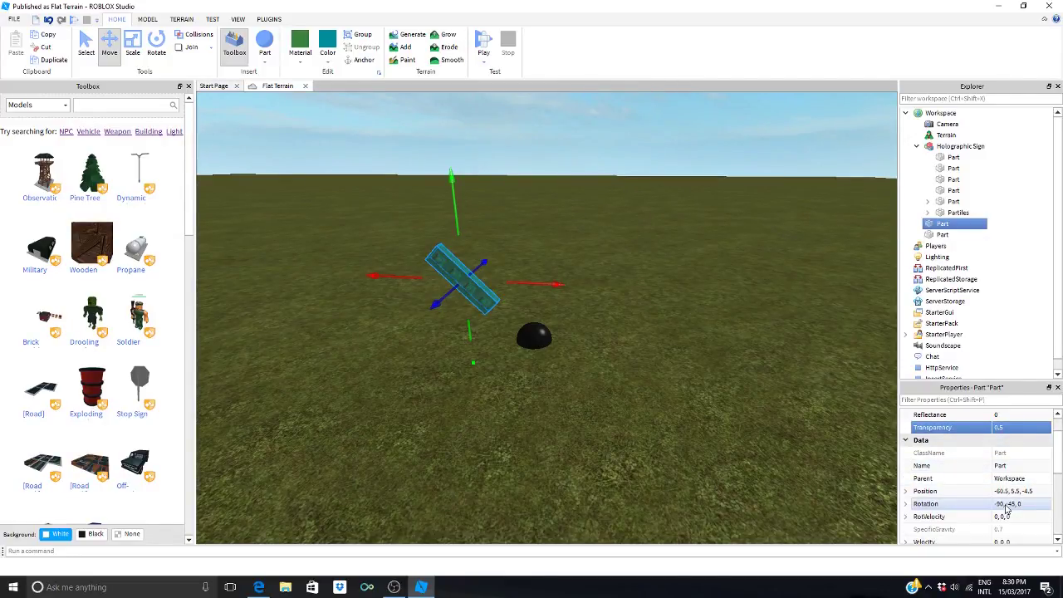
scroll(1006, 505, down, 2)
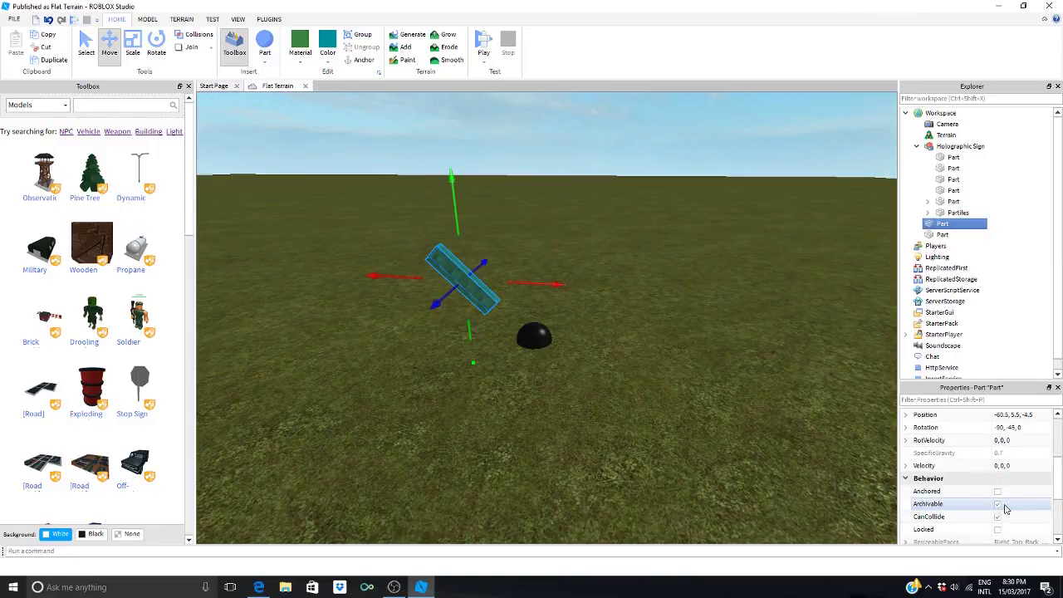
click(999, 520)
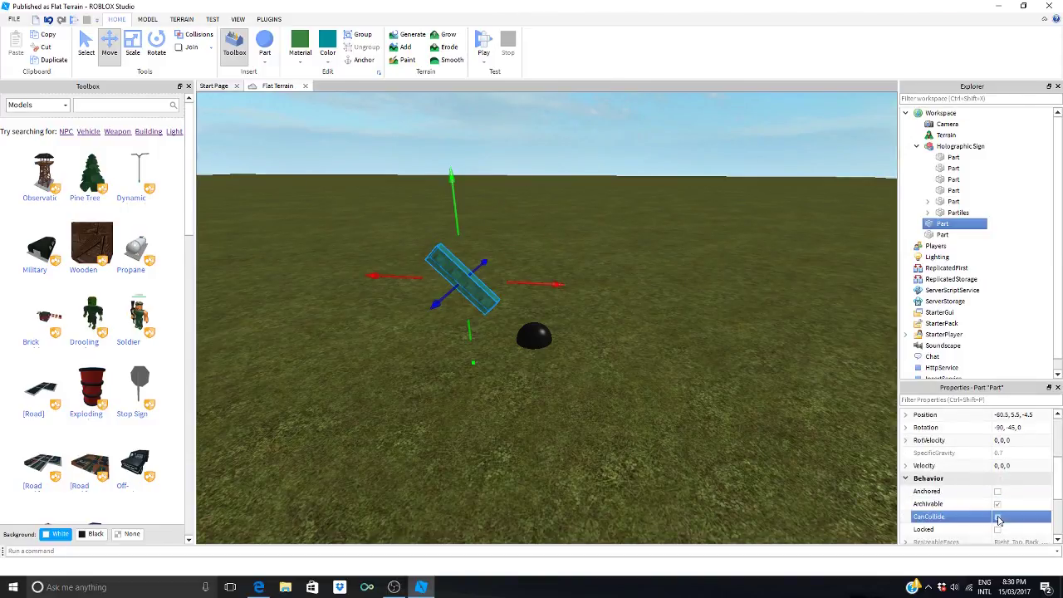
click(610, 250)
scroll(611, 250, up, 2)
scroll(596, 234, up, 3)
right_drag(596, 235, 596, 234)
scroll(595, 234, down, 4)
Step: Copy and paste the translucent block, placing the copy above the black sphere at position -65.5, 5.747, -5.5
click(471, 302)
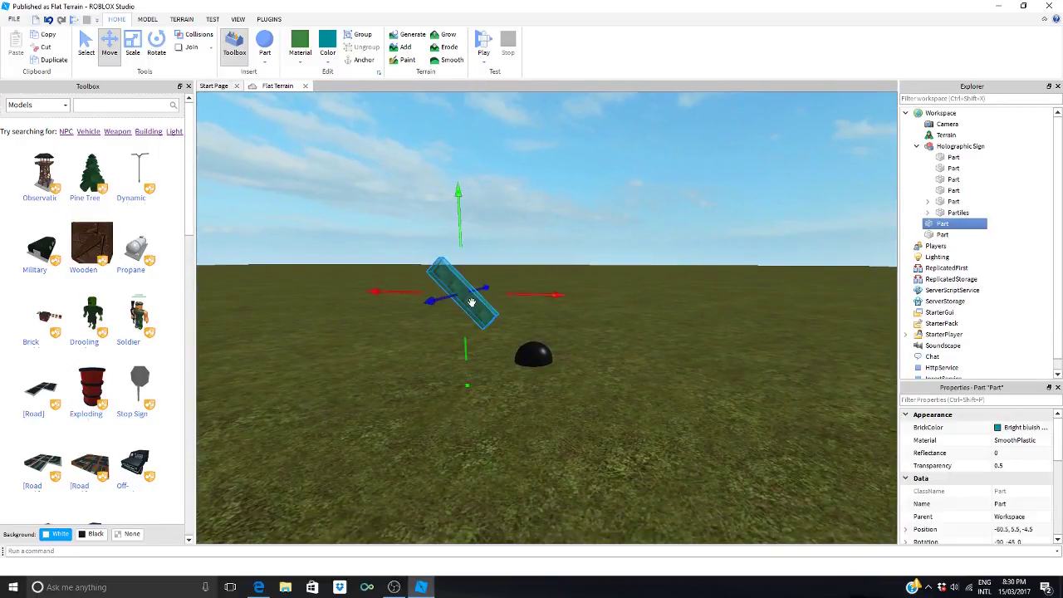
key(ctrl+c)
key(ctrl+v)
drag(538, 333, 628, 328)
drag(562, 249, 580, 213)
Step: Rotate the copy to 90, -45, -180 so that it mirrors the first block, and move it outward to -67.5, 5.747, -5.5
click(157, 46)
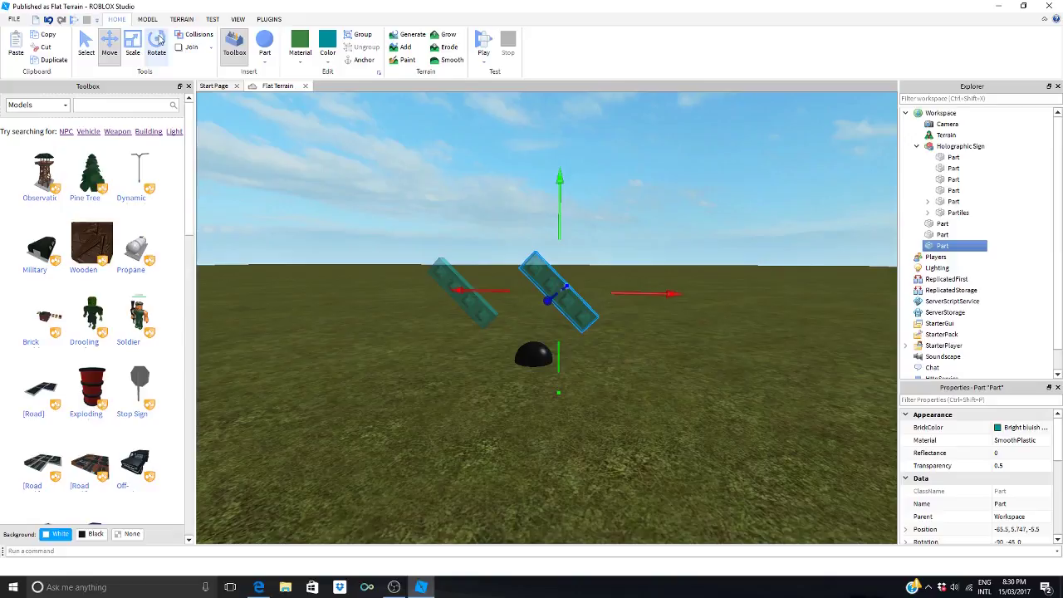
drag(502, 225, 737, 212)
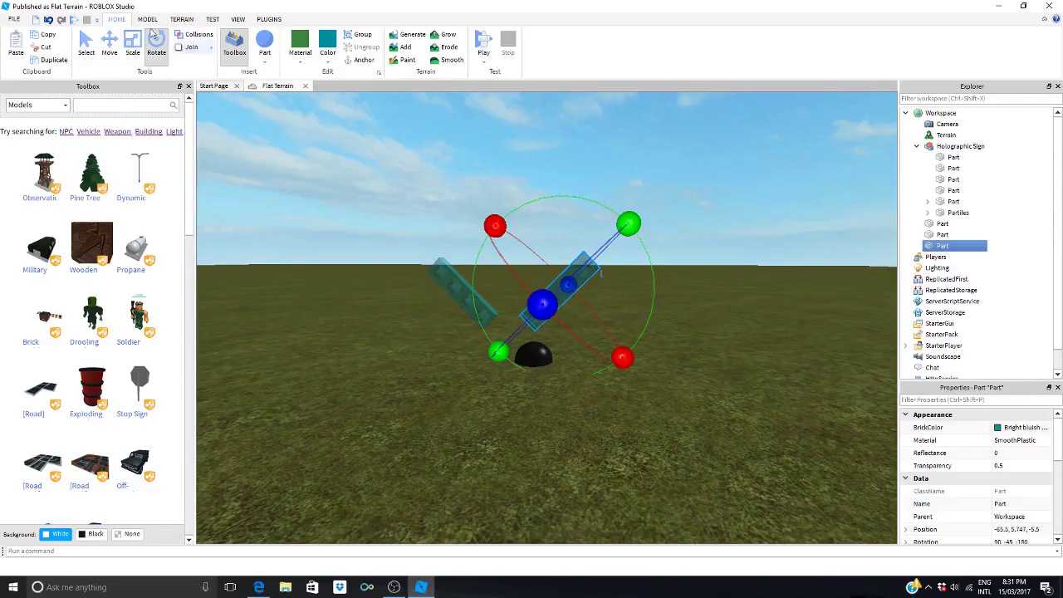
key(ctrl+2)
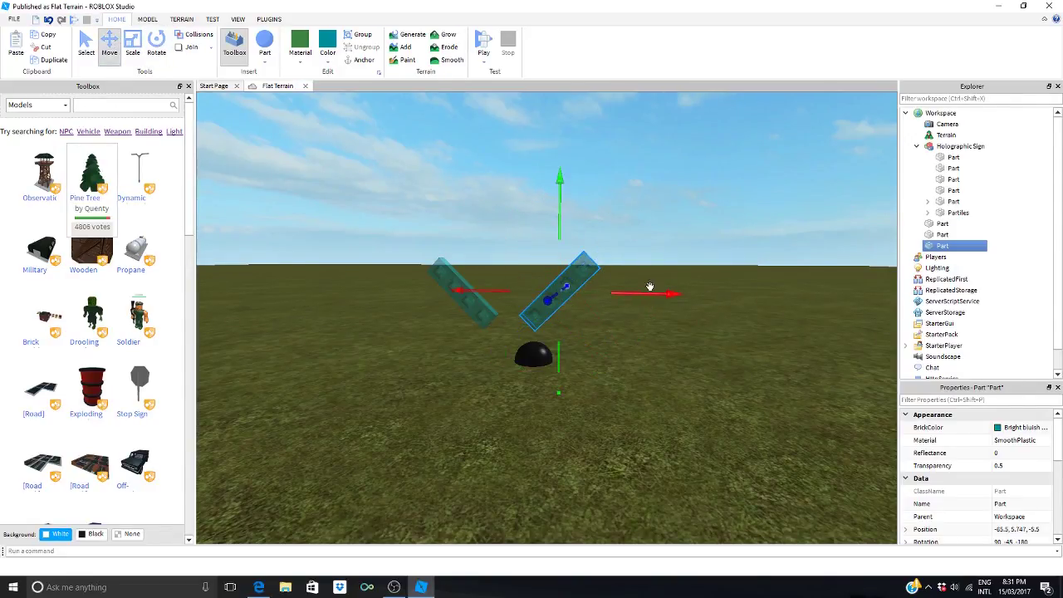
drag(655, 292, 698, 304)
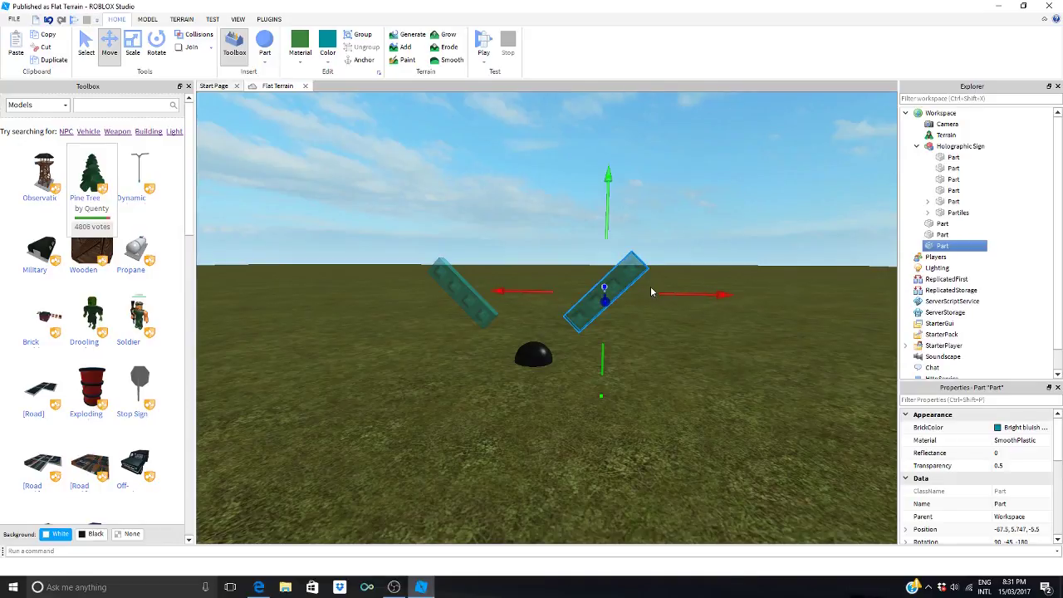
Step: Duplicate the mirrored block and stand the copy upright above the black sphere, rotated to -90, -90, 0 at position -64.5, 6.747, -6.5
key(ctrl+d)
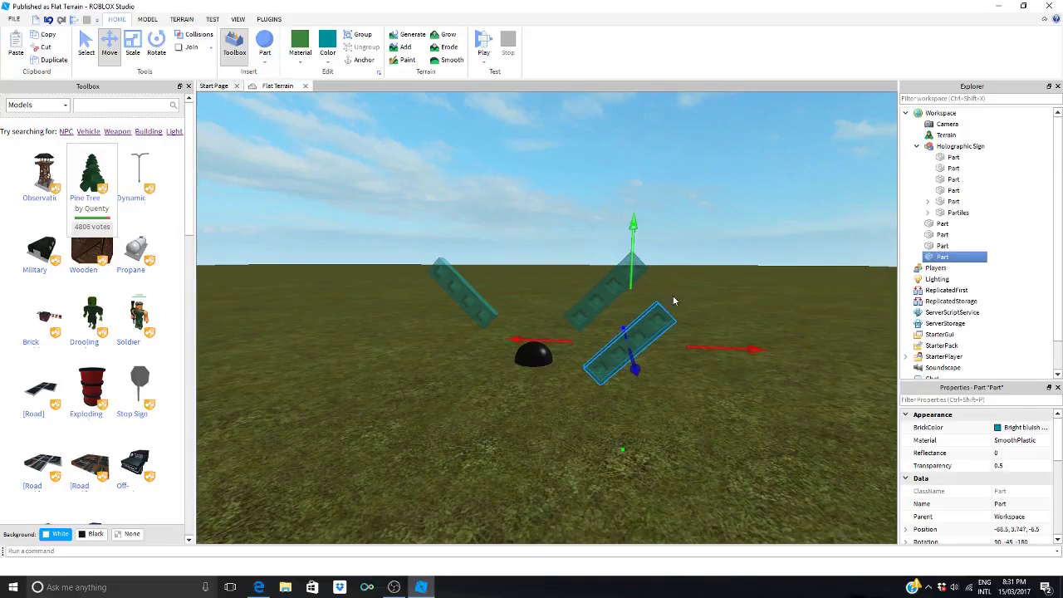
drag(714, 350, 612, 340)
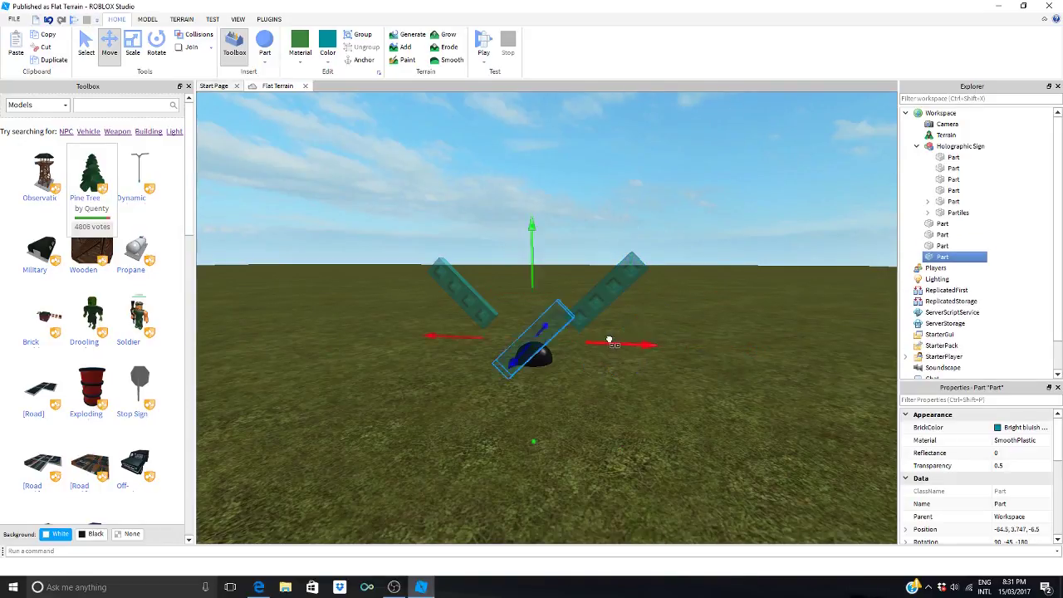
click(157, 40)
click(615, 283)
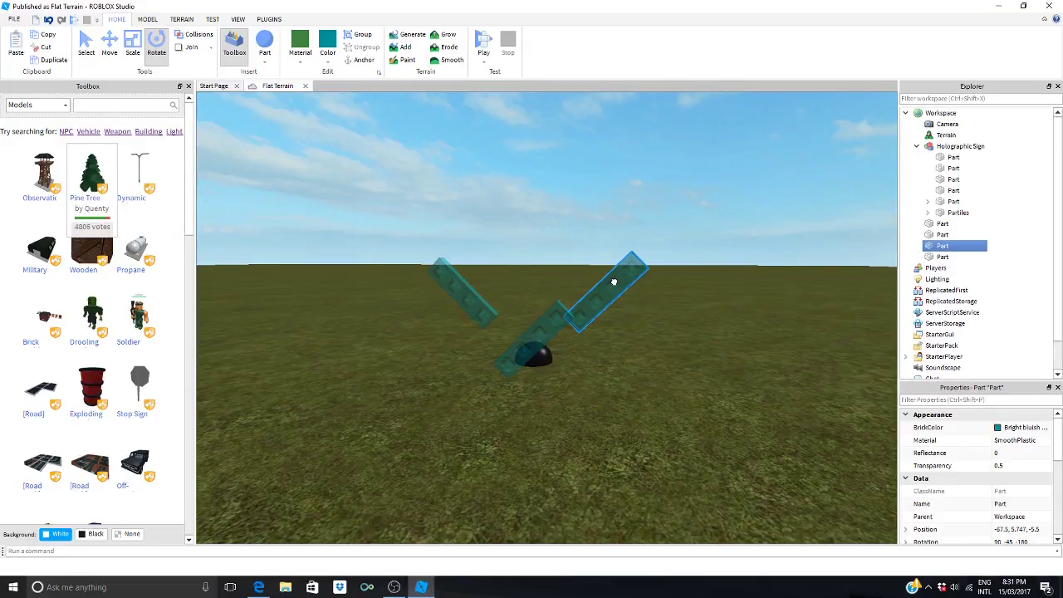
click(551, 328)
drag(604, 259, 531, 243)
click(571, 307)
click(109, 41)
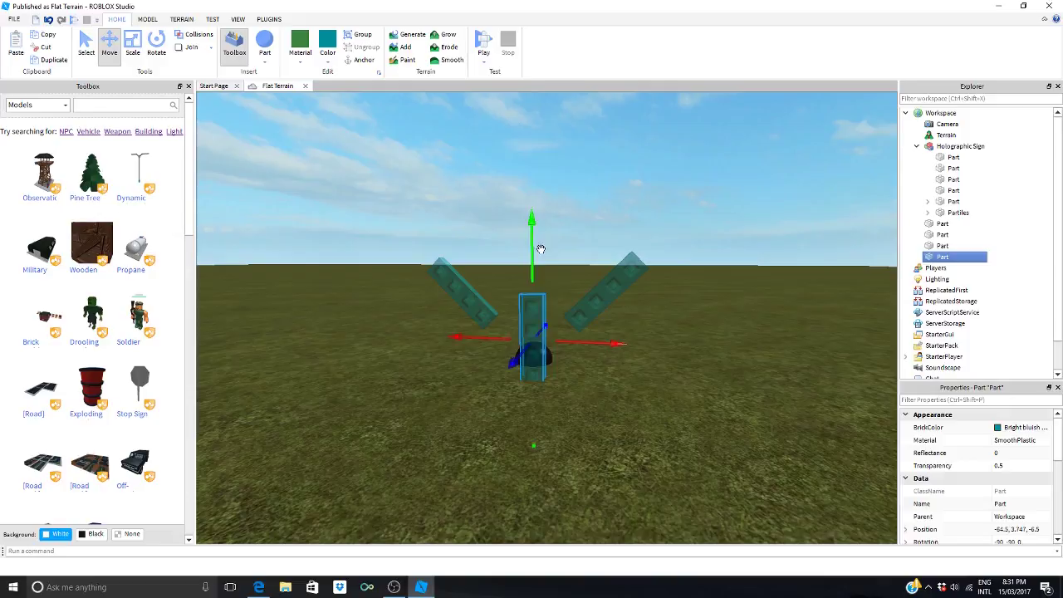
drag(529, 260, 531, 197)
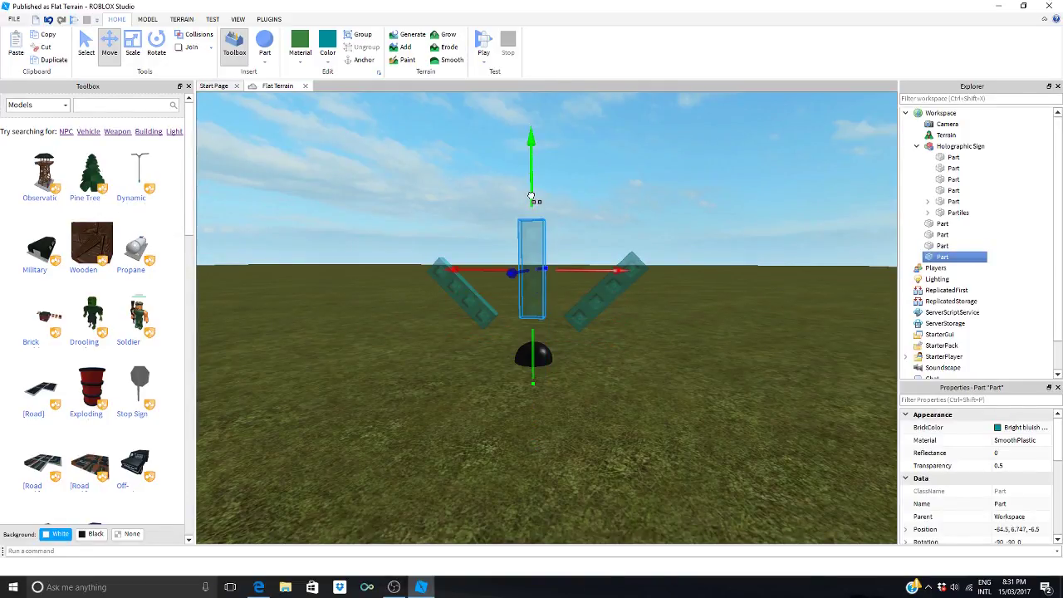
Step: Move the mirrored block outward to position -68.5, 5.747, -5.5 and compare its spacing with the upright block
click(617, 294)
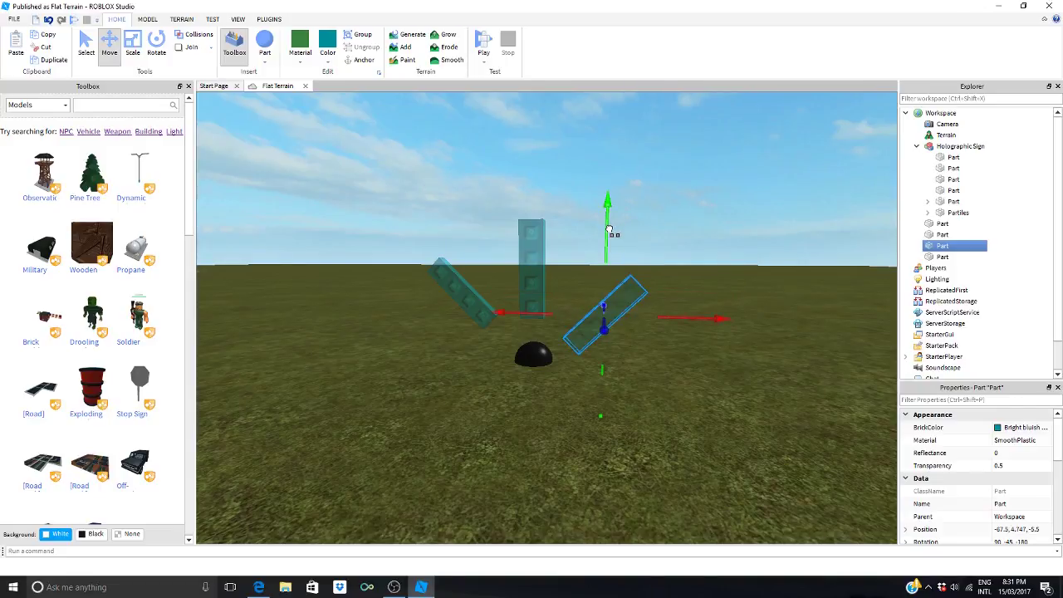
drag(691, 295, 697, 295)
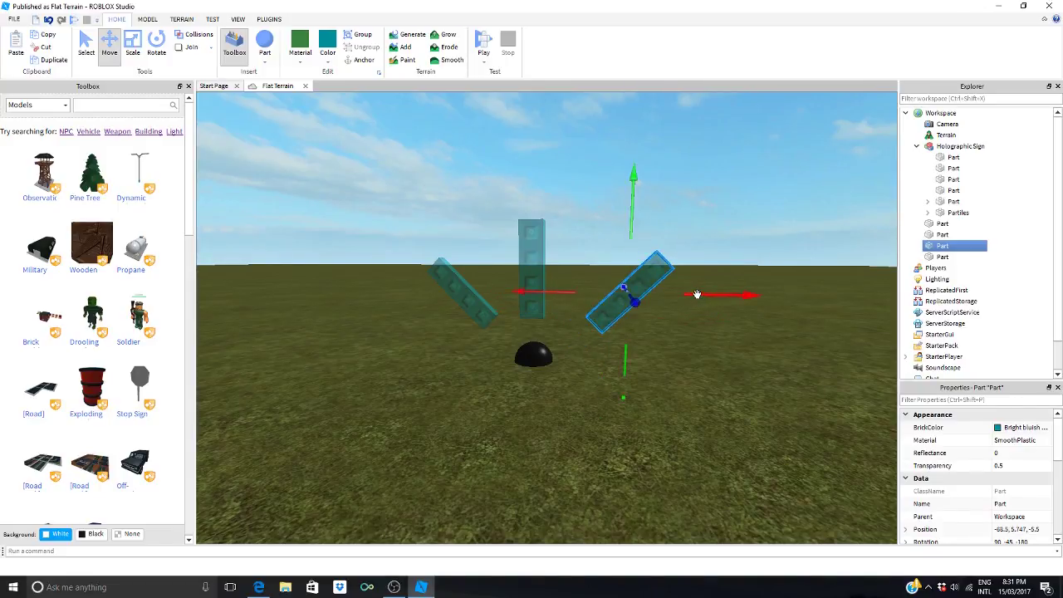
scroll(641, 285, up, 3)
scroll(542, 225, down, 4)
click(546, 243)
click(543, 249)
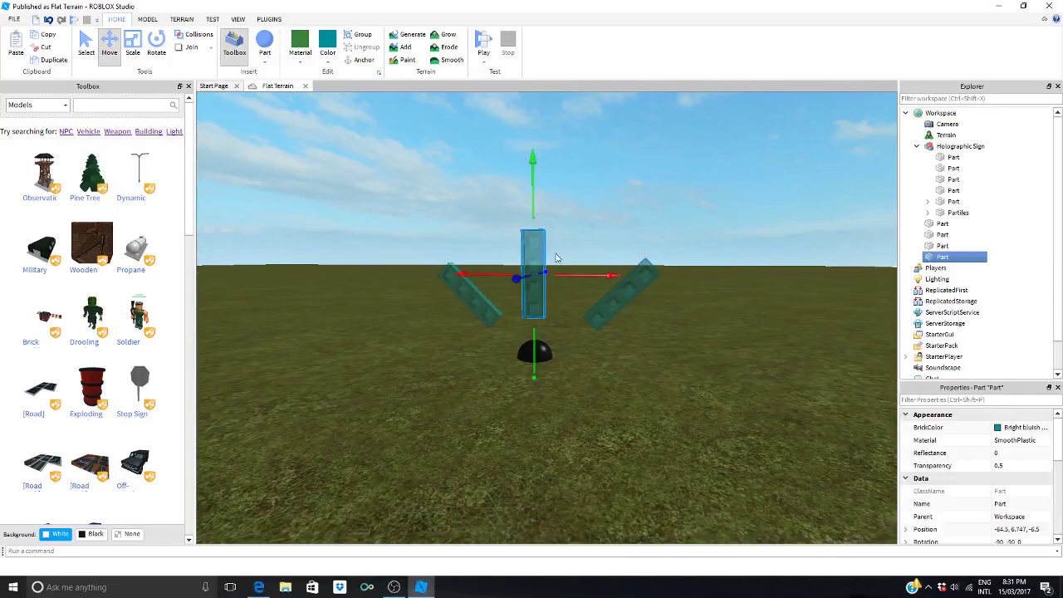
Step: Try X positions -63.5 and -65.5 for the mirrored block
click(617, 300)
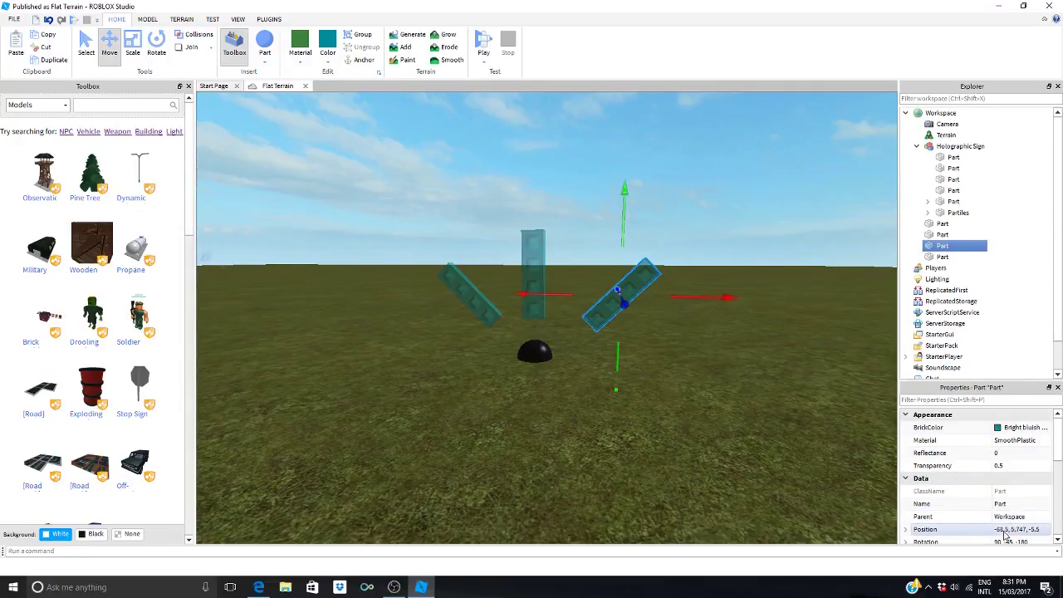
click(1005, 530)
click(1007, 549)
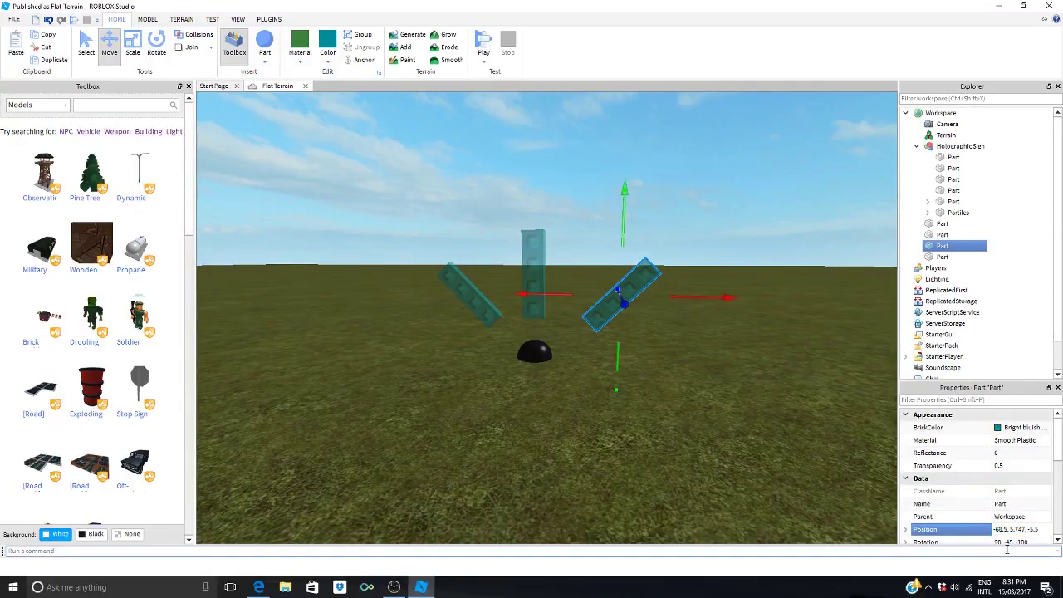
key(Return)
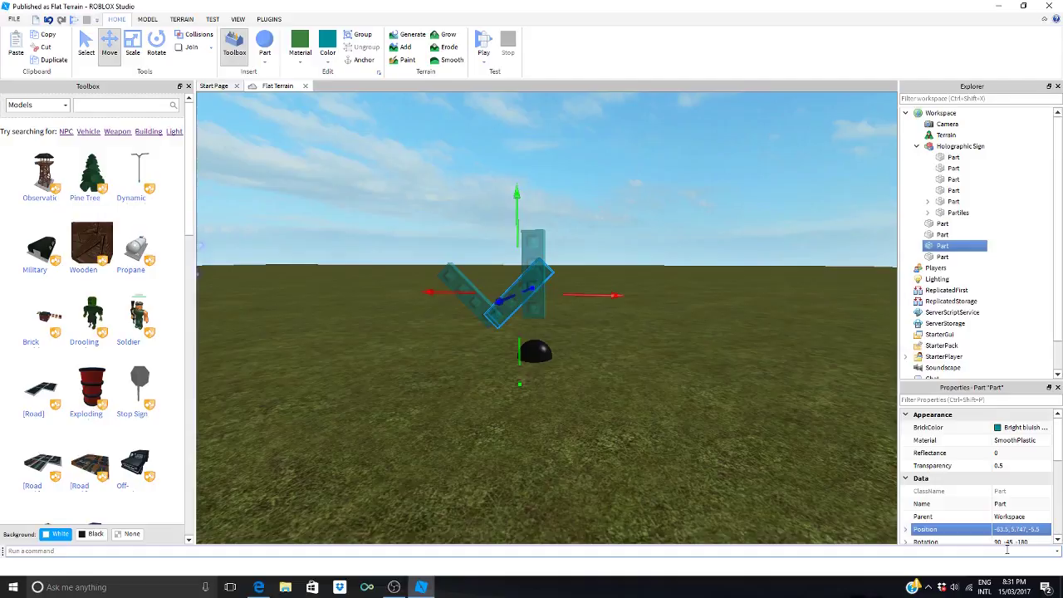
click(1005, 529)
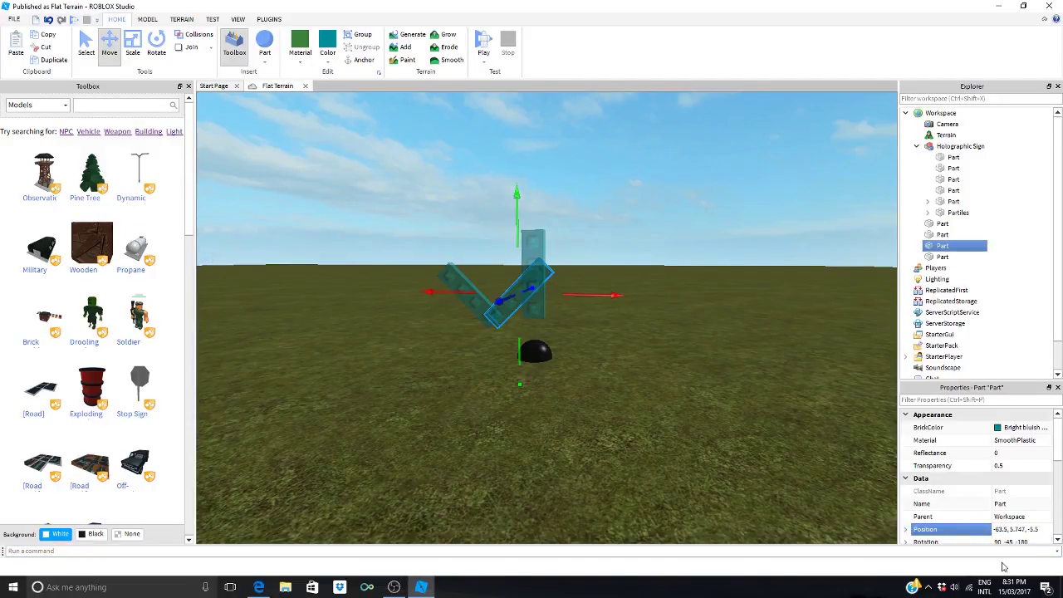
key(Return)
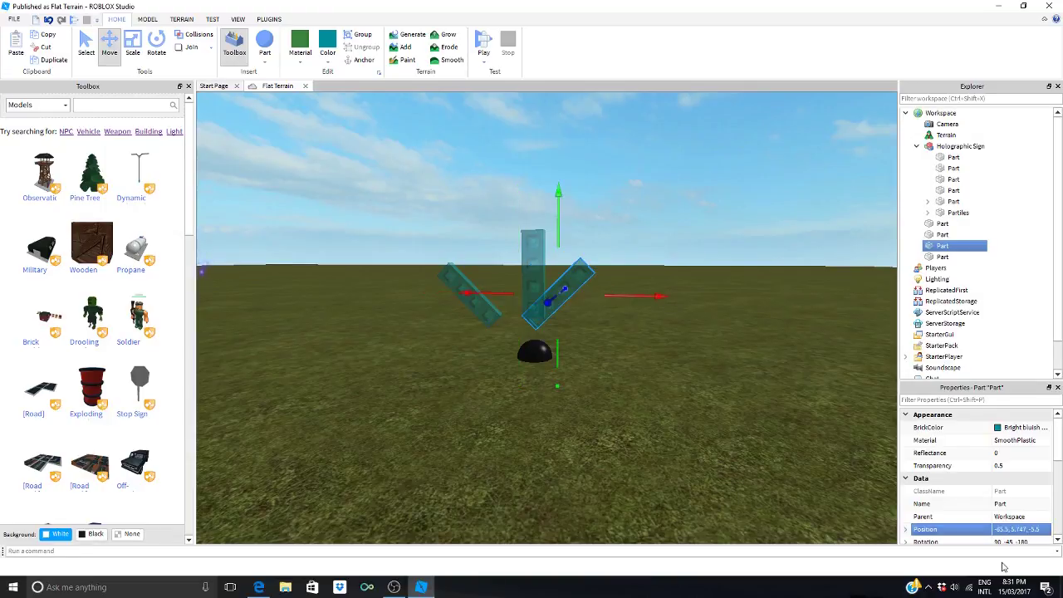
Step: Change the mirrored block's X position so that it sits opposite the first tilted block, clear of the upright one
click(1003, 530)
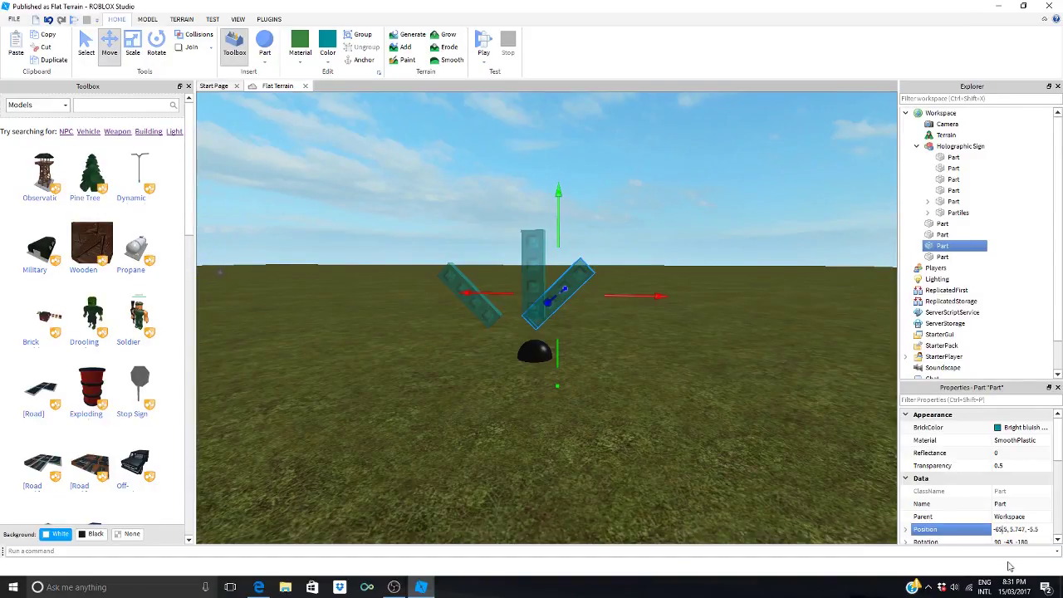
key(Return)
click(702, 217)
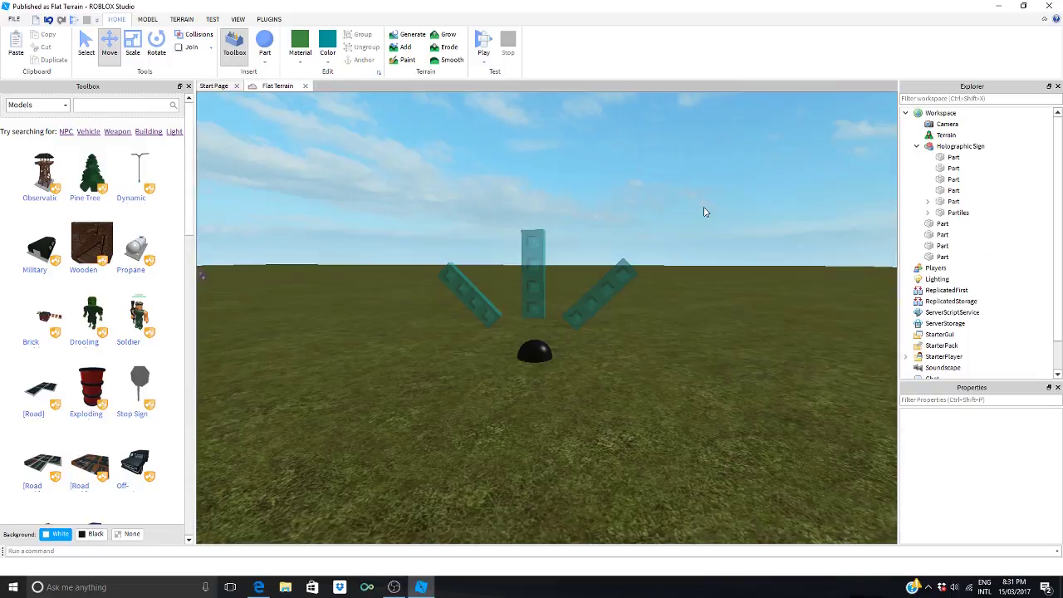
Step: Check the upright block's position and compare the three projector blocks with the finished holographic sign
scroll(703, 209, up, 5)
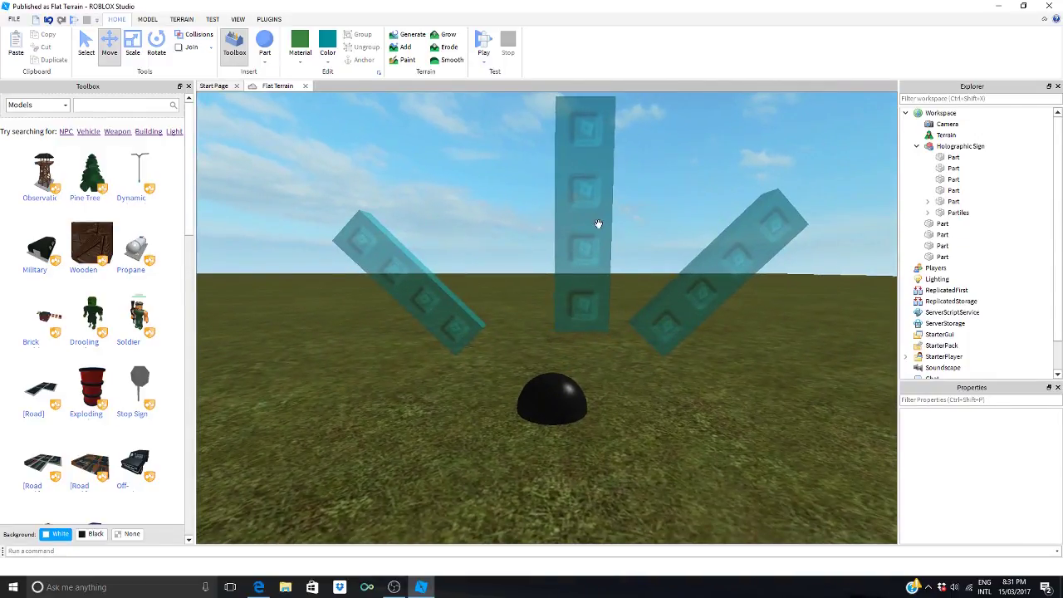
click(598, 224)
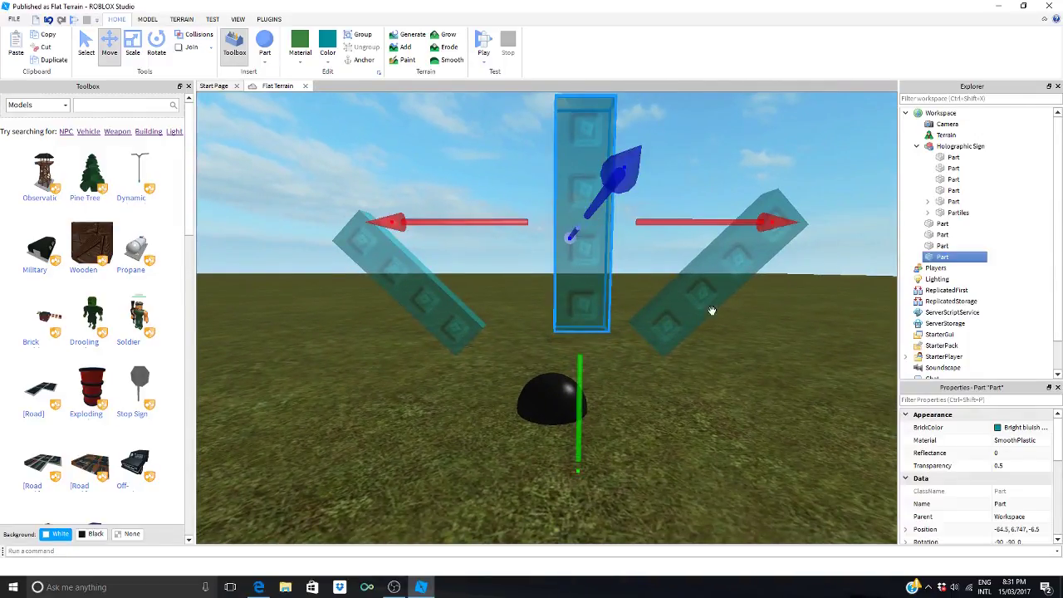
click(1001, 530)
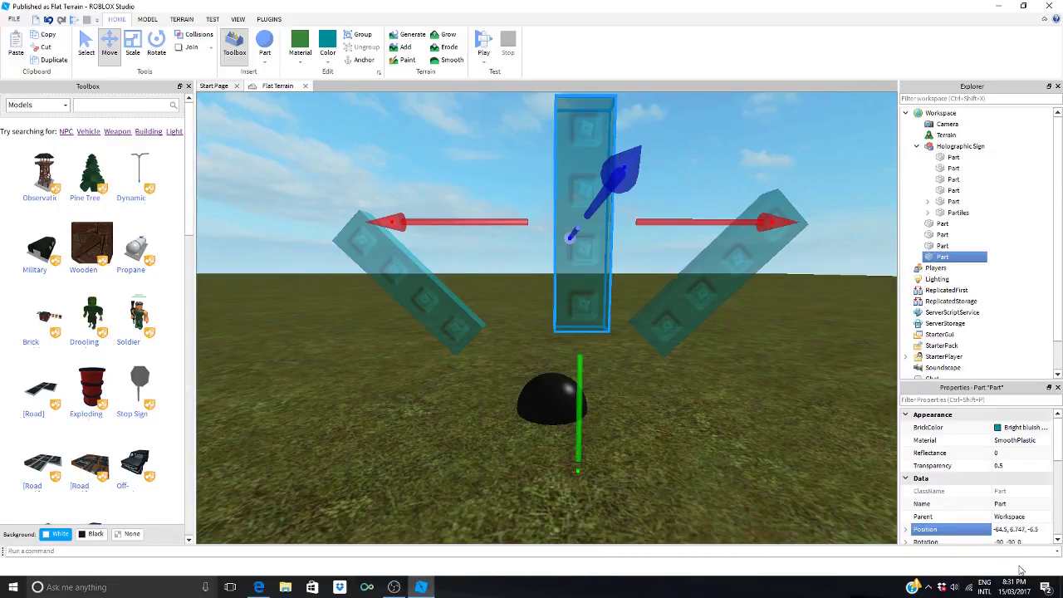
click(695, 177)
scroll(681, 164, down, 8)
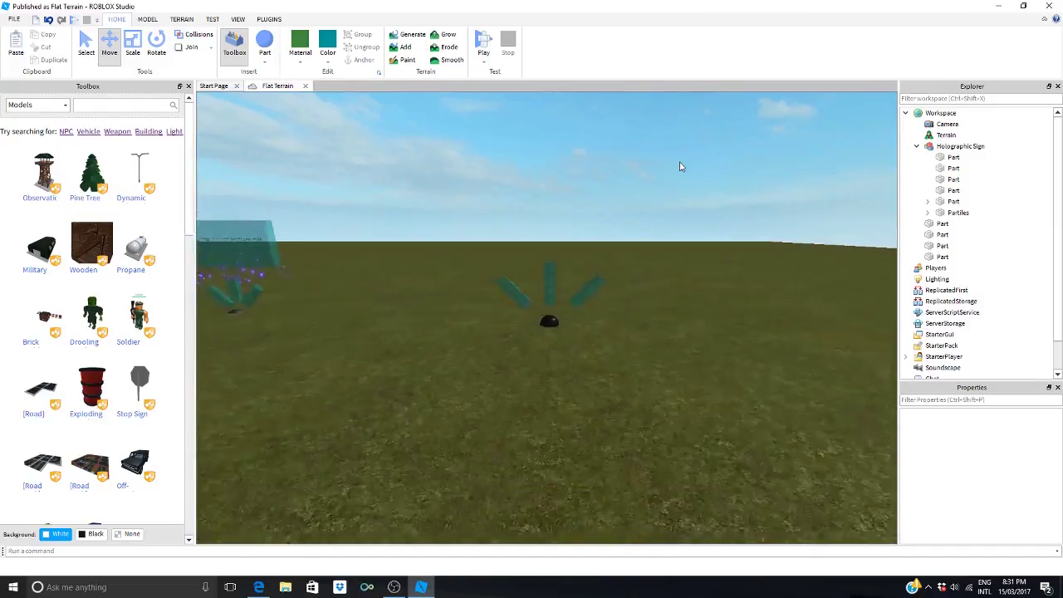
key(w)
right_drag(681, 166, 681, 166)
scroll(513, 172, down, 5)
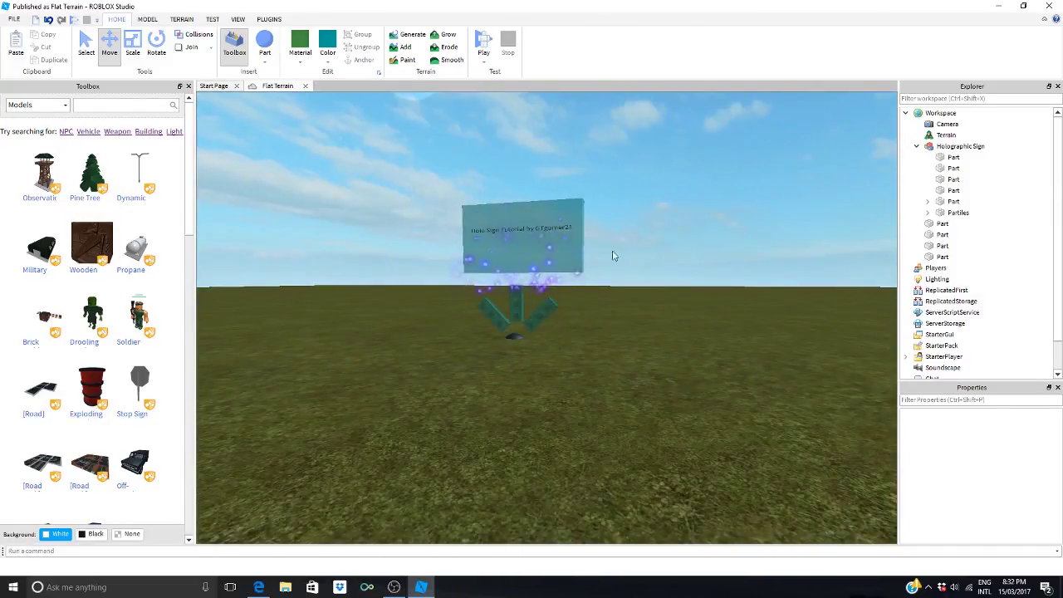
key(d)
right_drag(643, 278, 652, 251)
scroll(652, 251, down, 8)
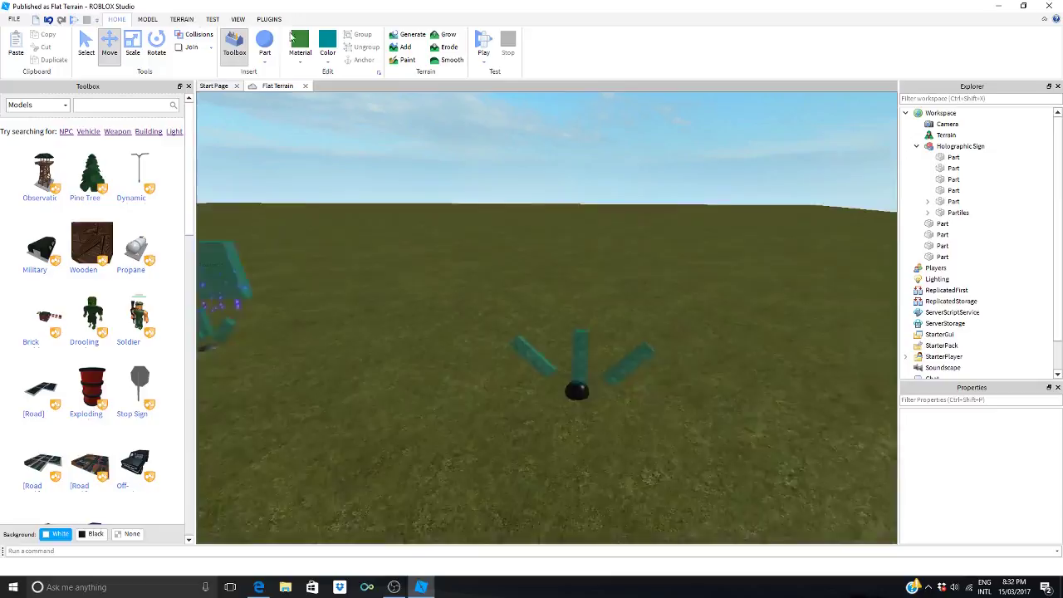
click(134, 45)
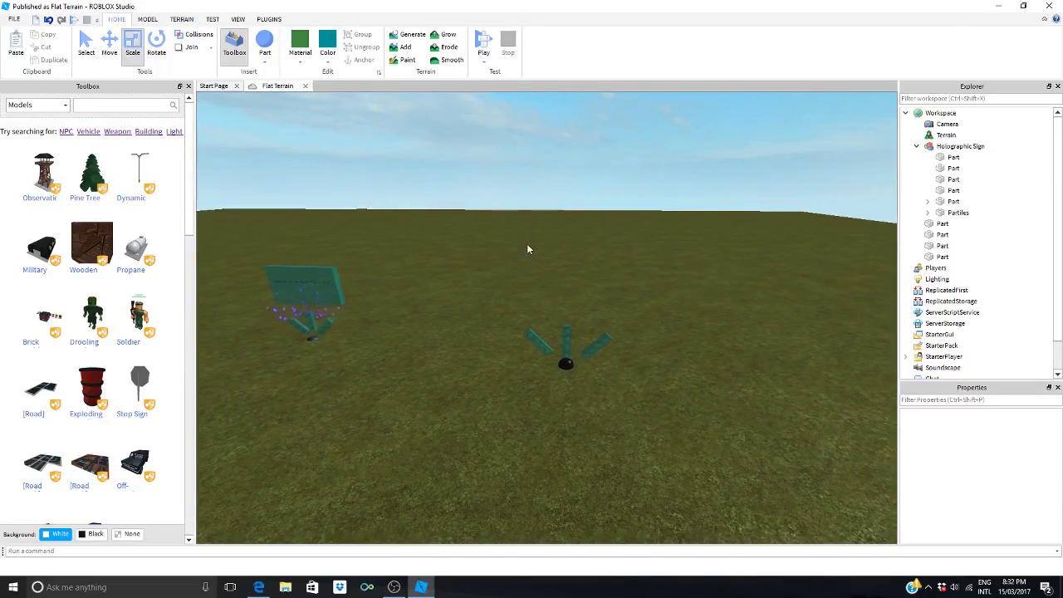
scroll(542, 278, up, 5)
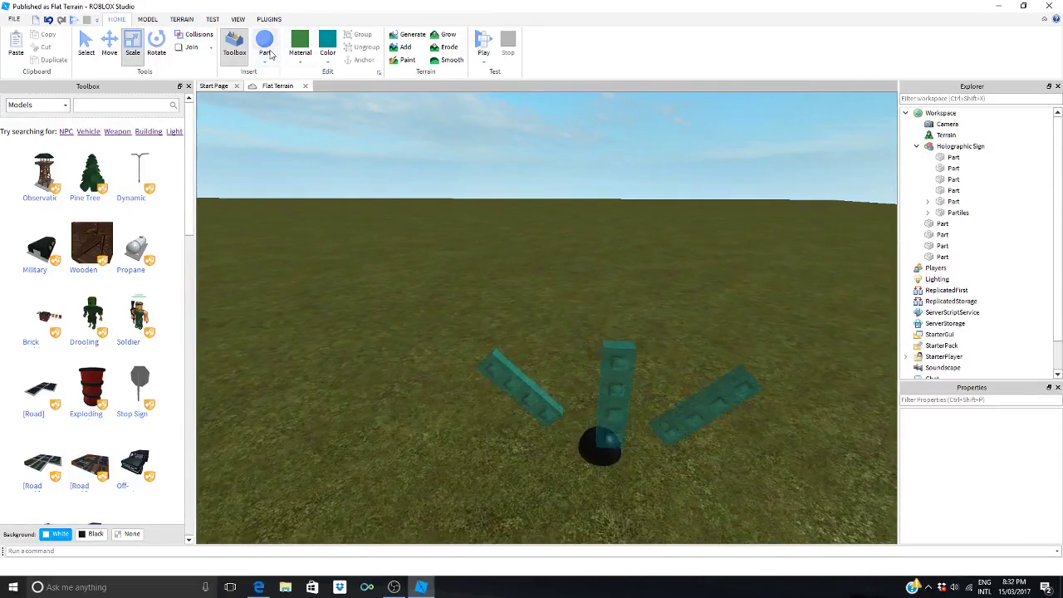
click(266, 47)
right_click(544, 295)
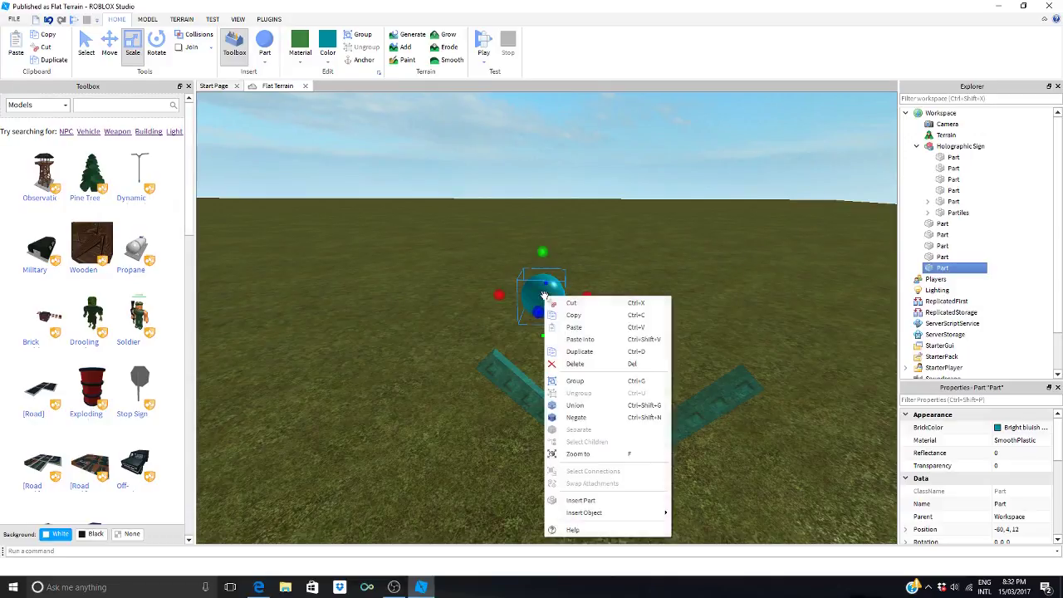
click(581, 364)
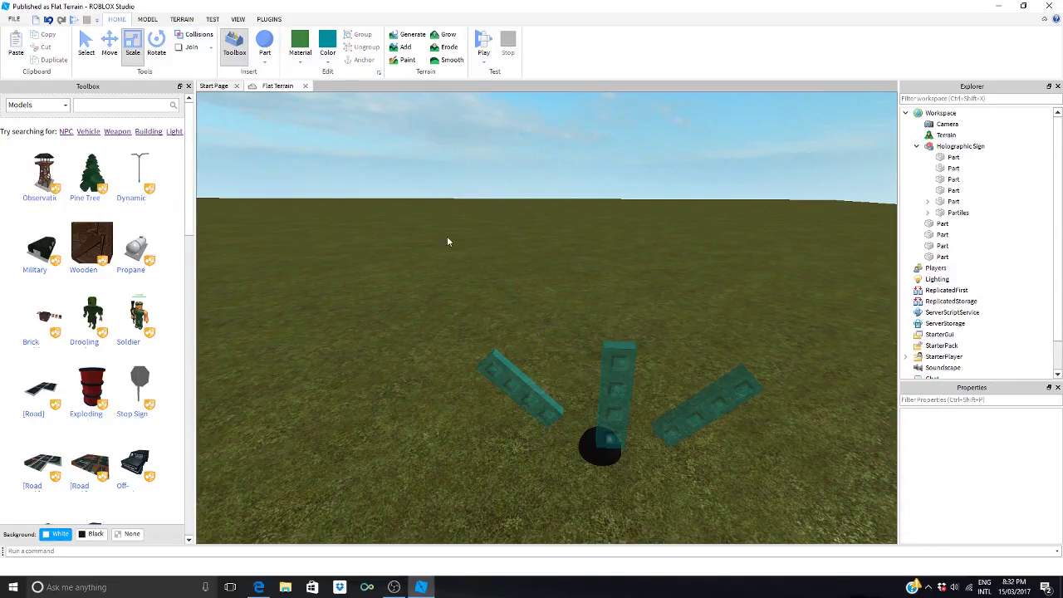
Step: Insert a block part and place it above the upright projector block, at position -63.5, 9.247, -7.25
click(265, 61)
click(291, 77)
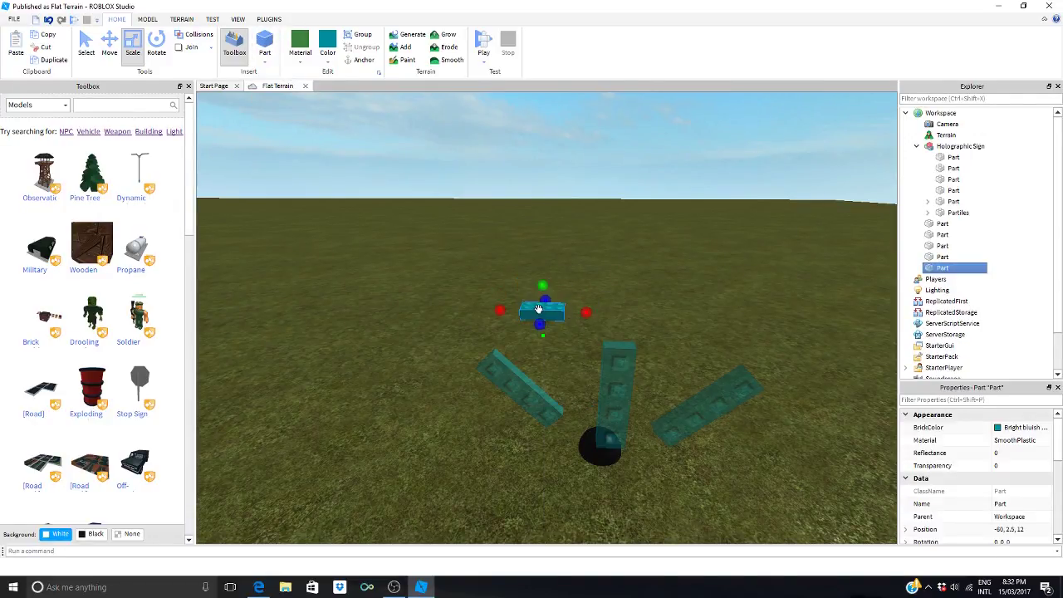
drag(538, 309, 618, 340)
right_drag(621, 334, 621, 332)
scroll(621, 332, down, 3)
drag(608, 304, 474, 290)
right_drag(616, 289, 614, 291)
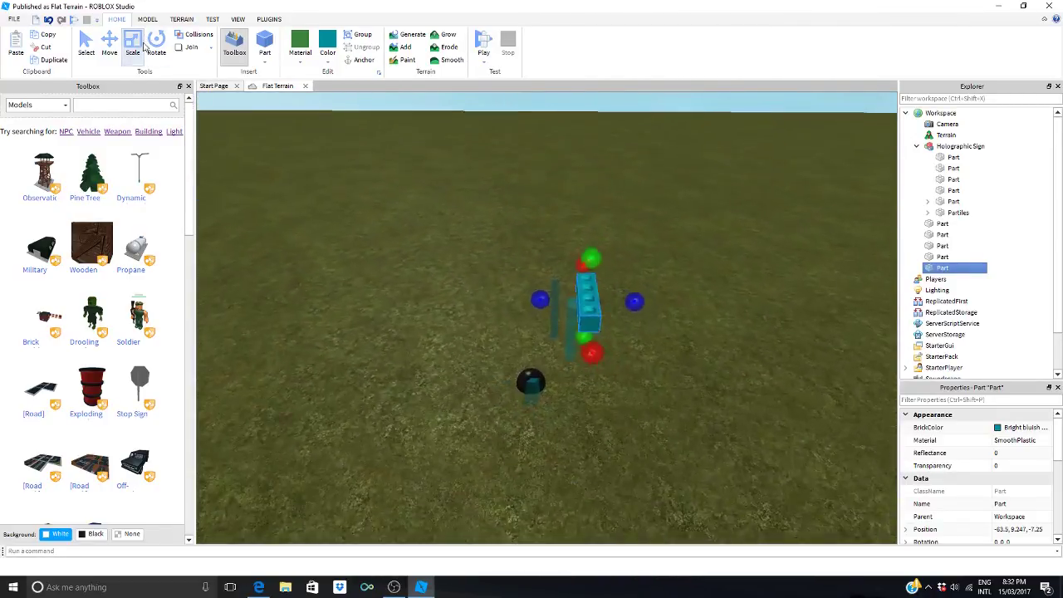
Step: Move the new horizontal block along the Z axis to position -63.5, 9.247, -5.25
key(ctrl+2)
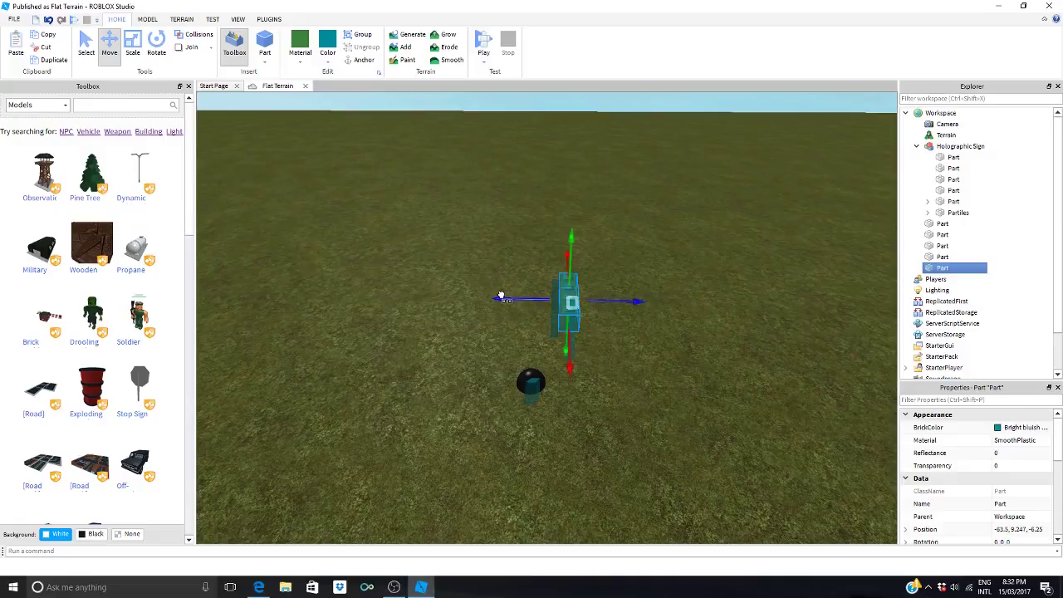
right_drag(686, 286, 686, 281)
scroll(686, 287, up, 5)
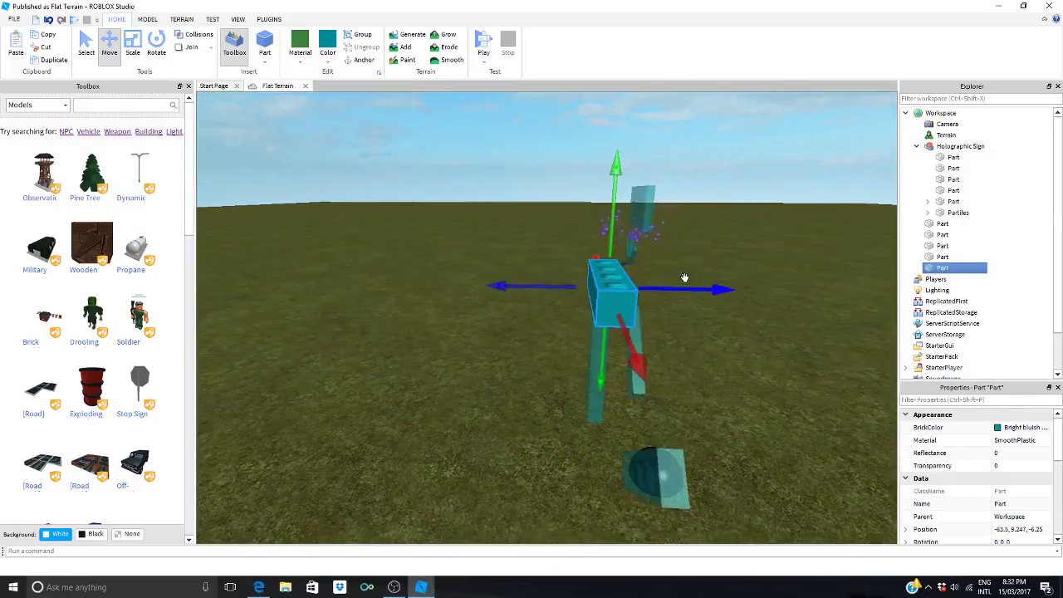
drag(693, 293, 728, 291)
right_drag(728, 292, 727, 288)
scroll(742, 291, up, 3)
scroll(596, 270, down, 3)
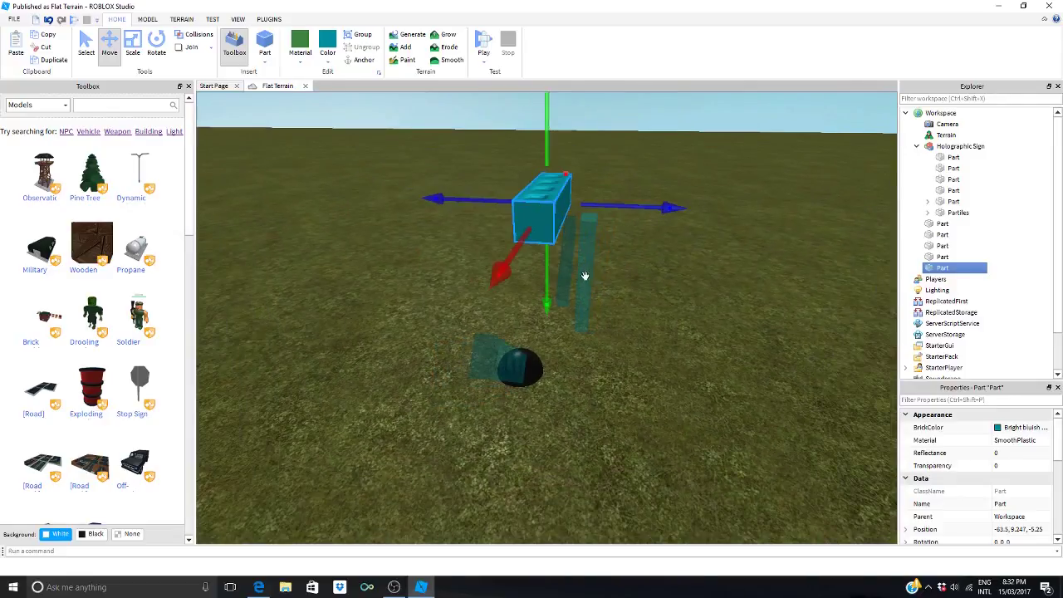
Step: Move the upright projector block to position -64, 6.747, -5.5 beneath the horizontal block
click(565, 274)
right_drag(505, 270, 493, 278)
drag(493, 276, 517, 280)
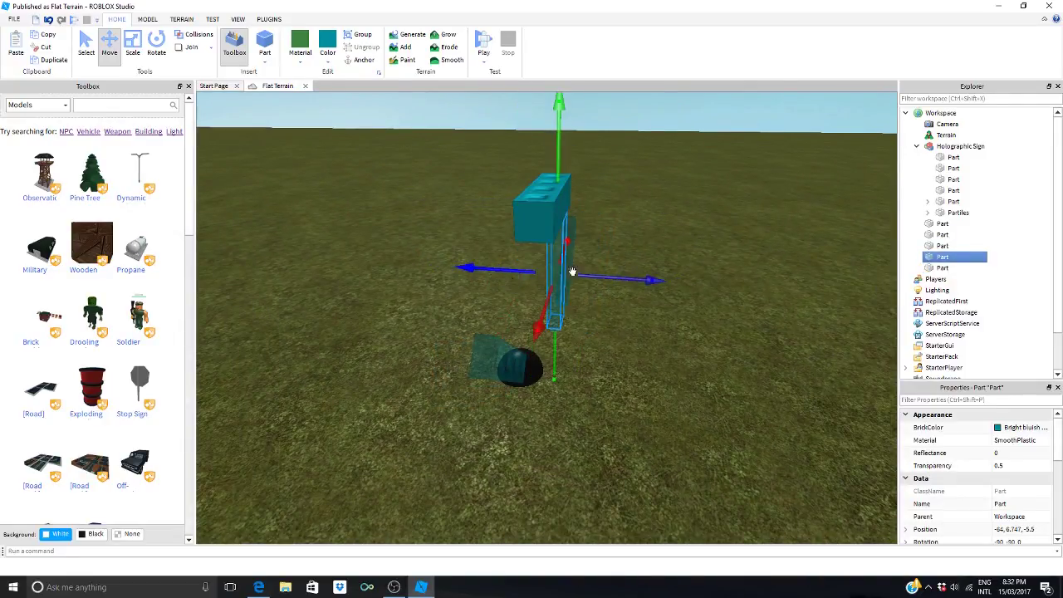
right_drag(679, 245, 656, 230)
click(654, 231)
scroll(656, 230, down, 3)
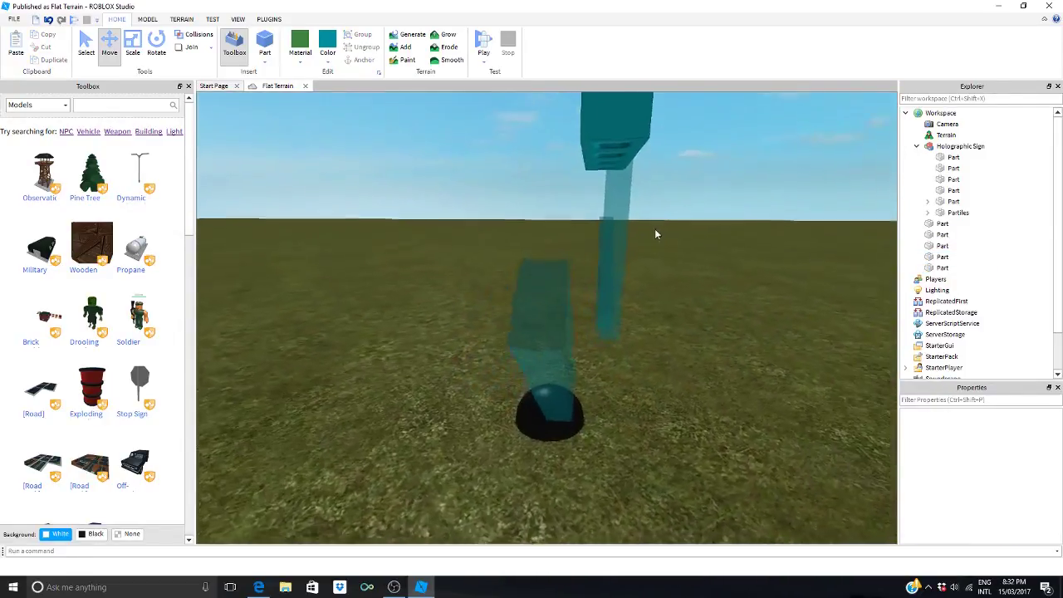
Step: Shift the projector blocks along the Z axis so that the tilted and upright blocks line up over the black sphere
click(612, 244)
drag(570, 265, 535, 261)
right_drag(649, 261, 652, 239)
click(508, 250)
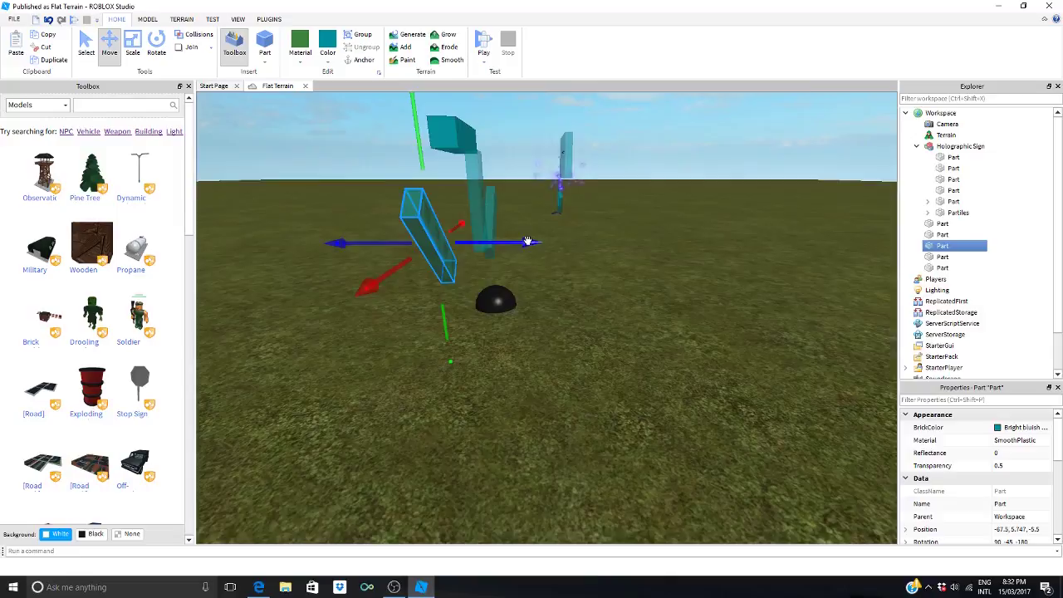
drag(528, 242, 556, 242)
scroll(555, 243, up, 3)
right_drag(556, 243, 508, 258)
scroll(554, 239, down, 4)
click(515, 253)
scroll(546, 251, down, 3)
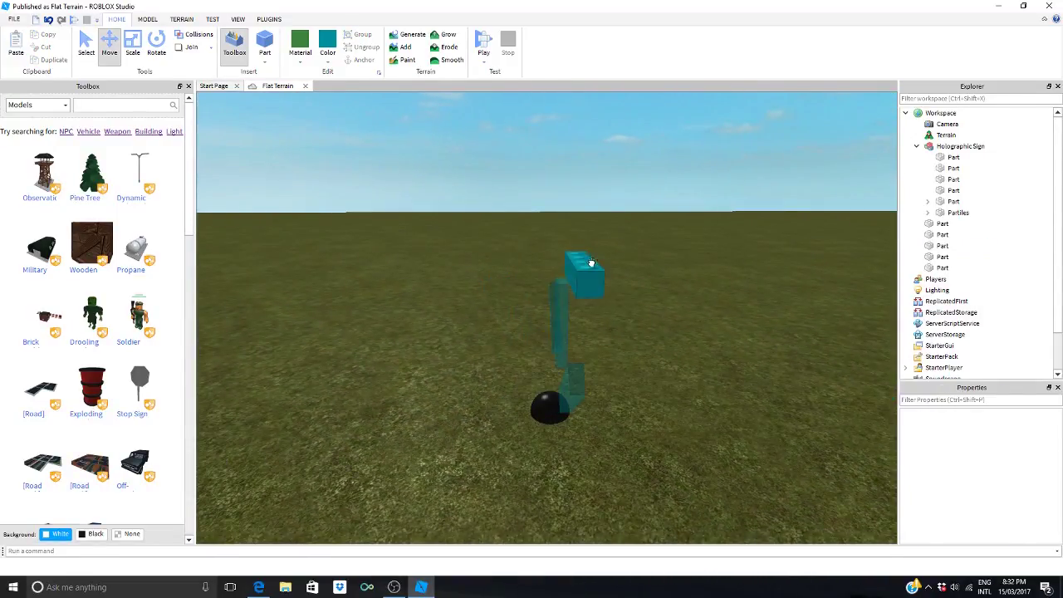
Step: Move the horizontal block to position -63.5, 10.247, -4.25 and stretch one end along X until its centre is at X -62
click(550, 266)
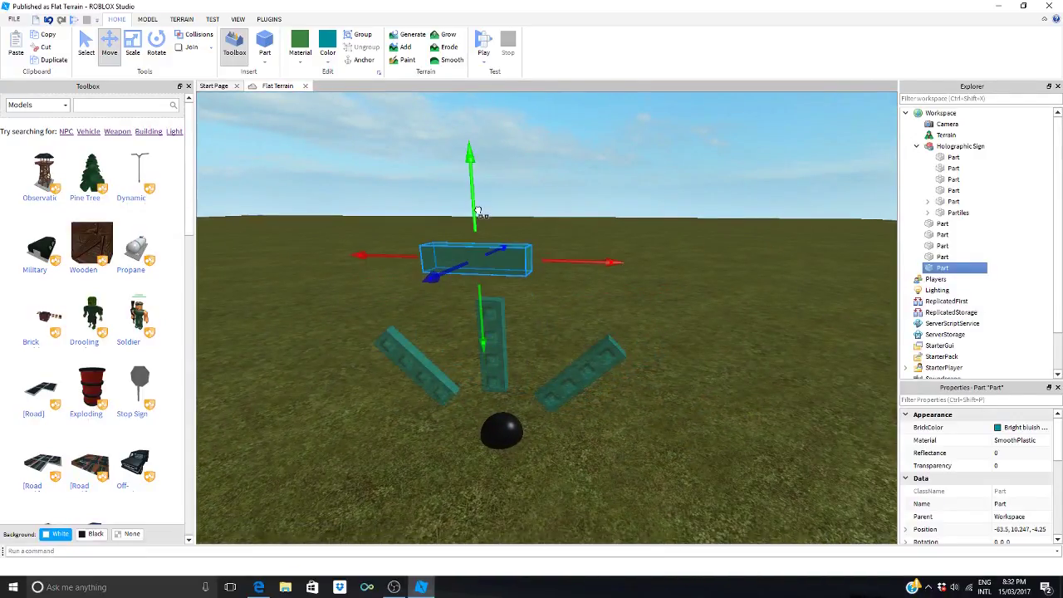
click(132, 41)
right_drag(566, 295, 565, 295)
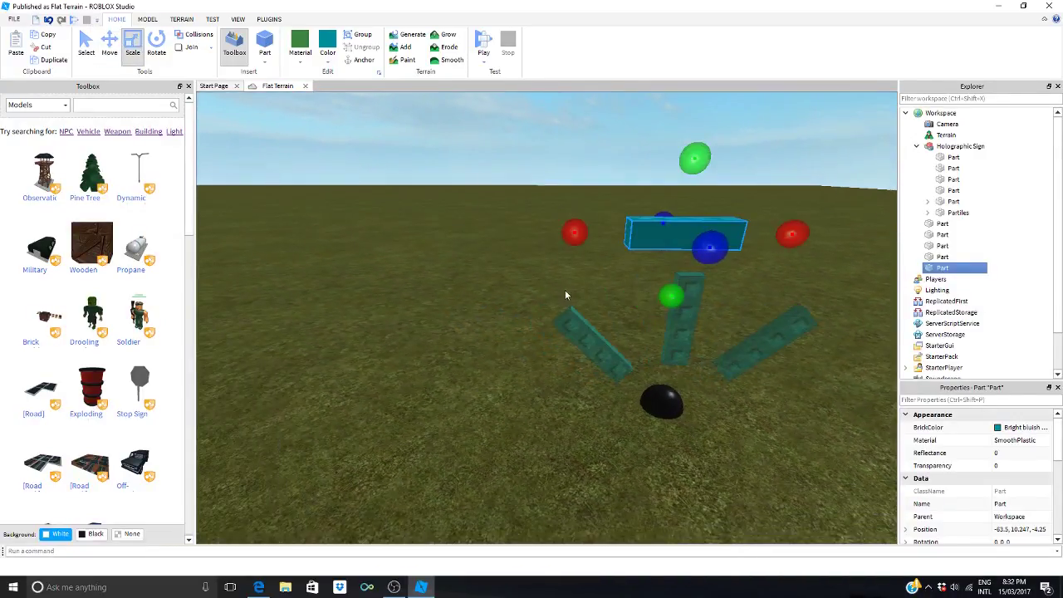
drag(570, 232, 483, 230)
key(w)
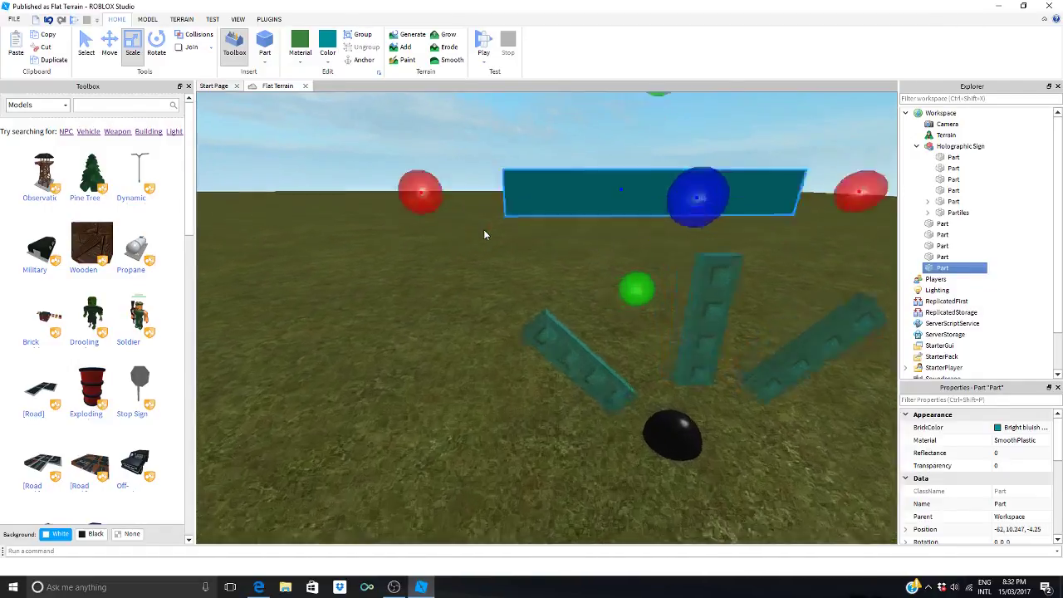
Step: Stretch the opposite end of the horizontal block along X until its centre is at X -64.5
scroll(561, 384, down, 2)
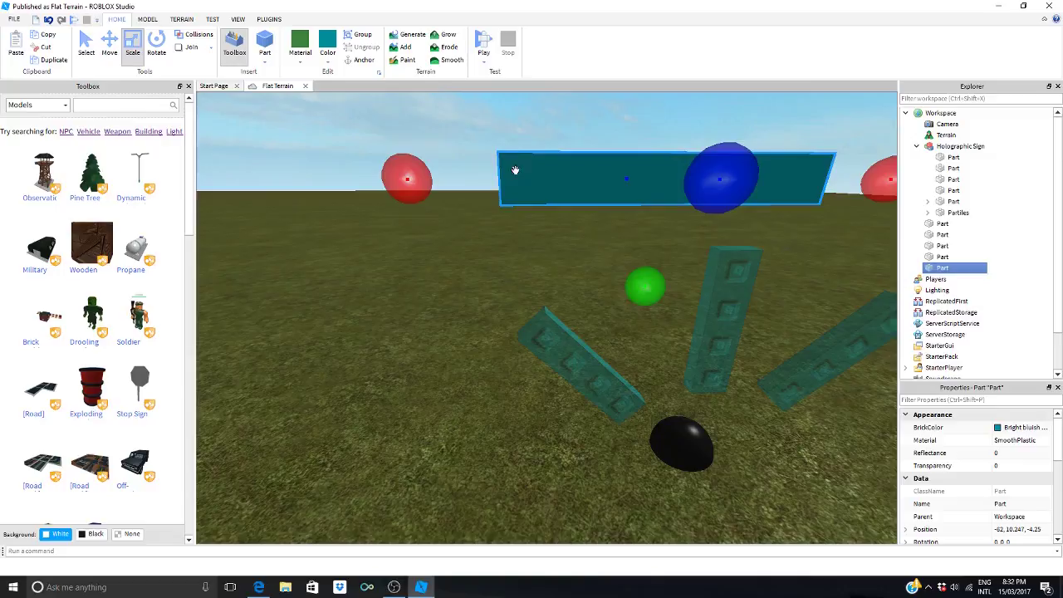
key(d)
key(s)
right_drag(523, 152, 425, 251)
drag(425, 251, 435, 247)
key(a)
key(s)
scroll(539, 303, up, 6)
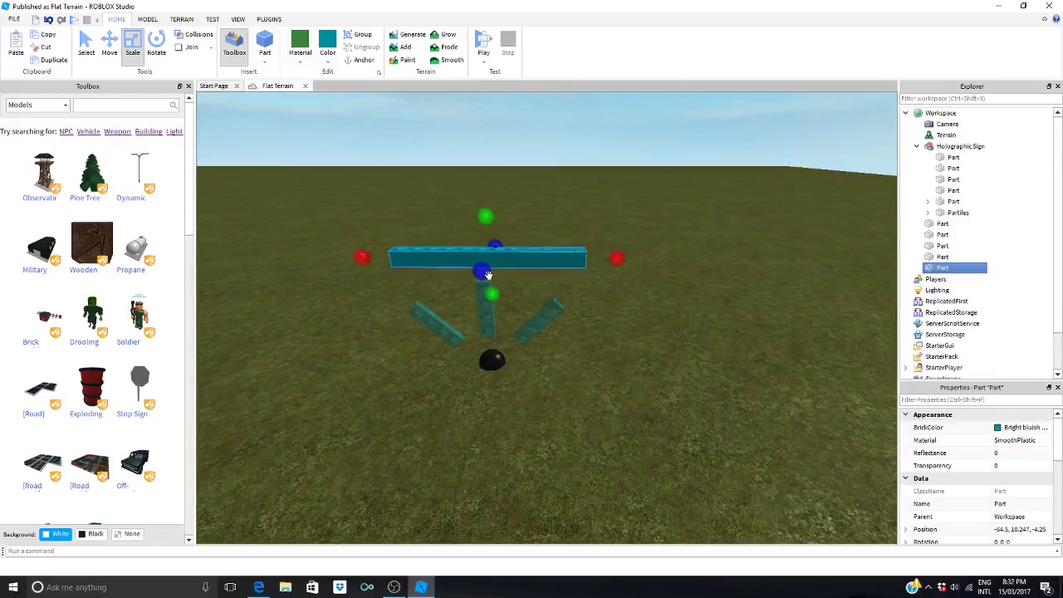
Step: Check the bar's end and stretch it upward into a sign panel centred at position -64.5, 12.247, -4.25
scroll(494, 314, down, 3)
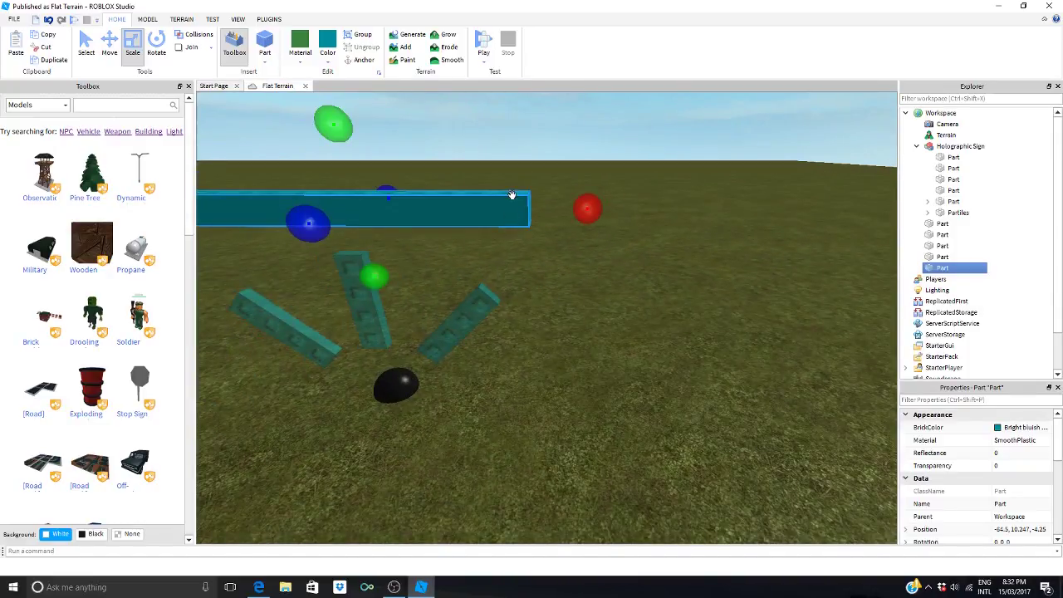
mouse_move(578, 212)
mouse_down()
mouse_move(548, 214)
mouse_move(588, 210)
mouse_up()
click(536, 208)
click(472, 208)
key(s)
key(a)
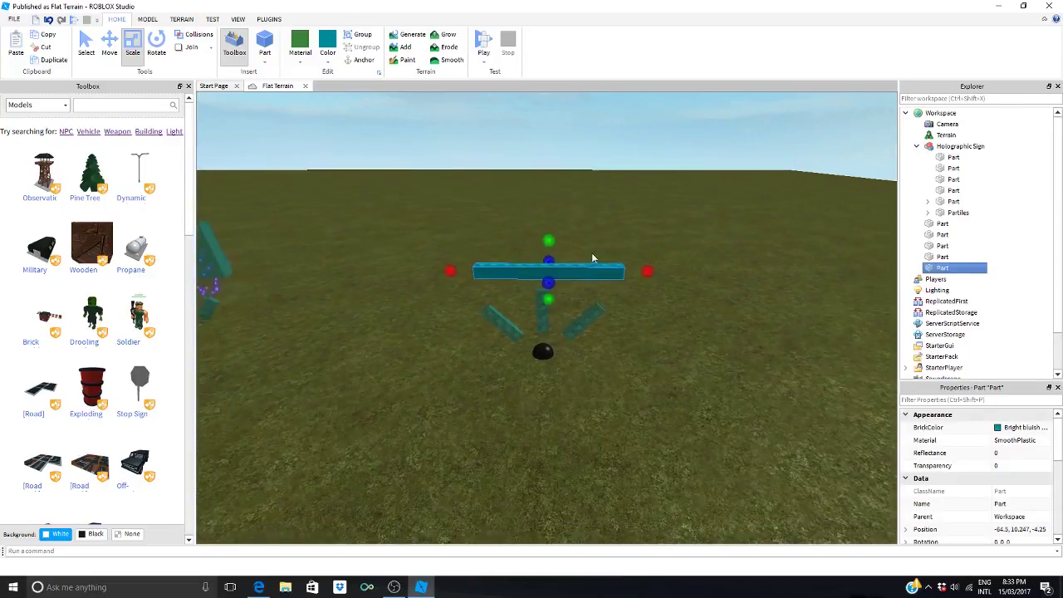
drag(548, 241, 522, 176)
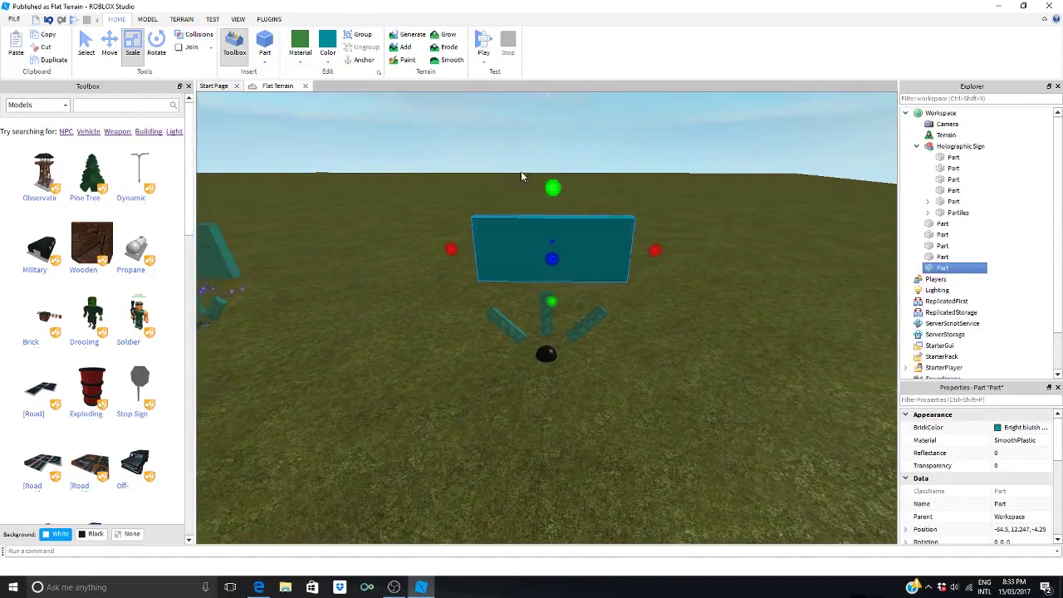
Step: Compare the panel with the finished example and set its transparency to 0.5
right_drag(522, 176, 631, 179)
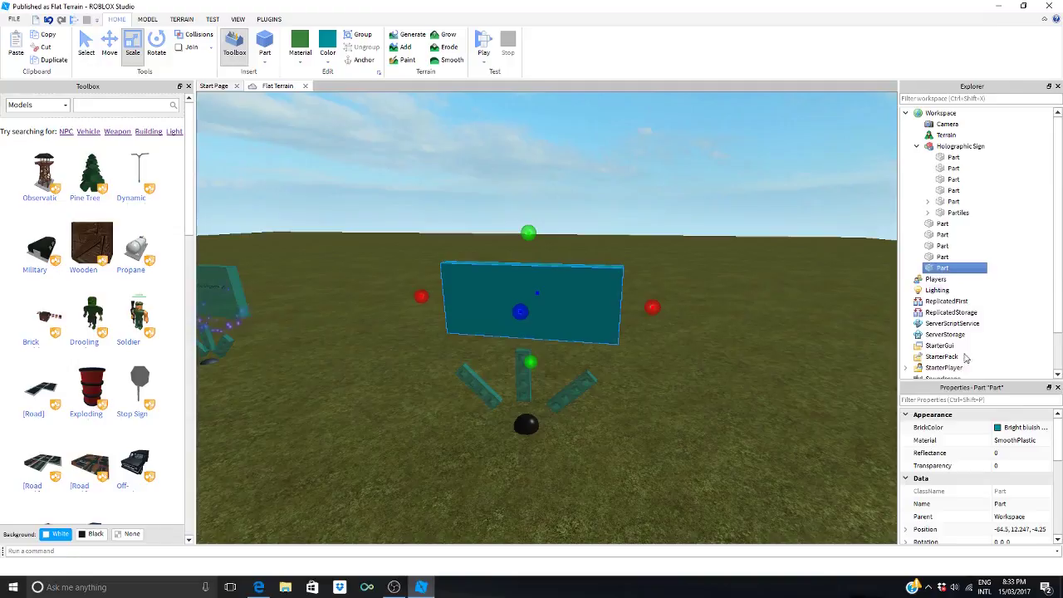
scroll(824, 407, up, 3)
scroll(824, 412, down, 6)
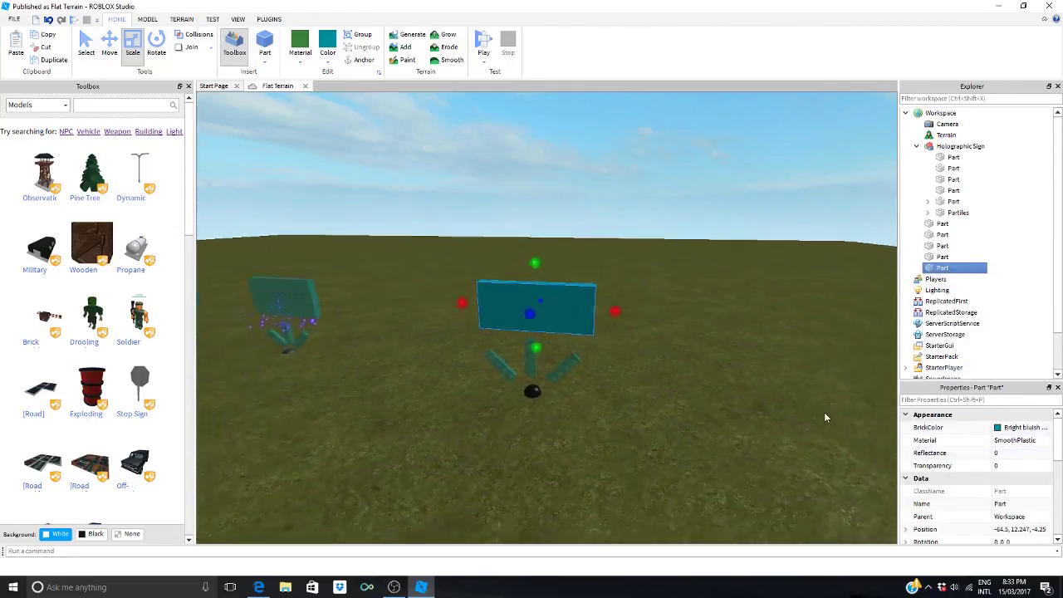
scroll(823, 412, up, 7)
scroll(873, 444, down, 6)
scroll(1001, 474, up, 2)
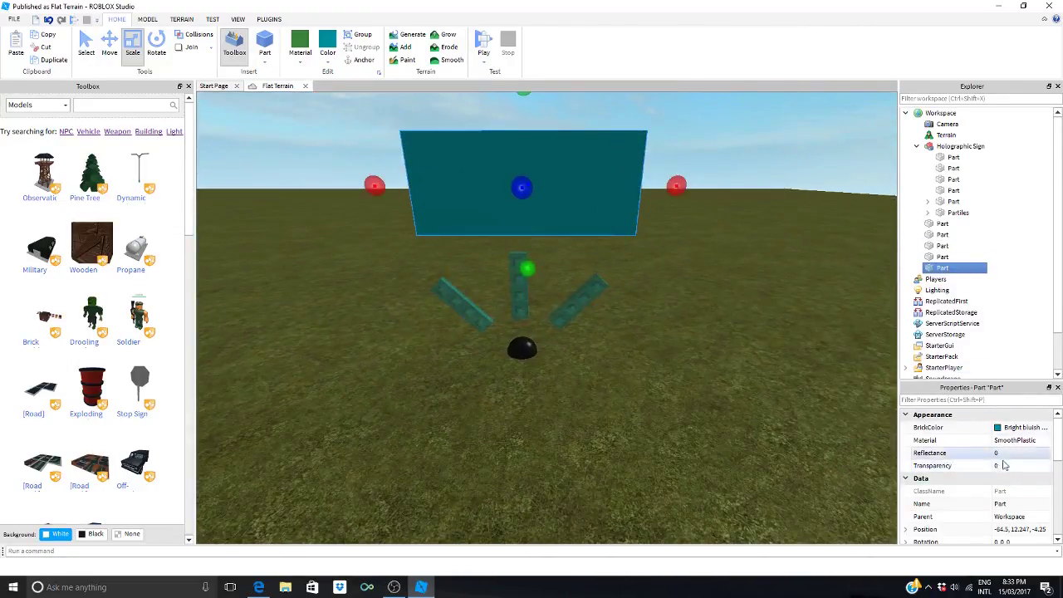
click(1002, 468)
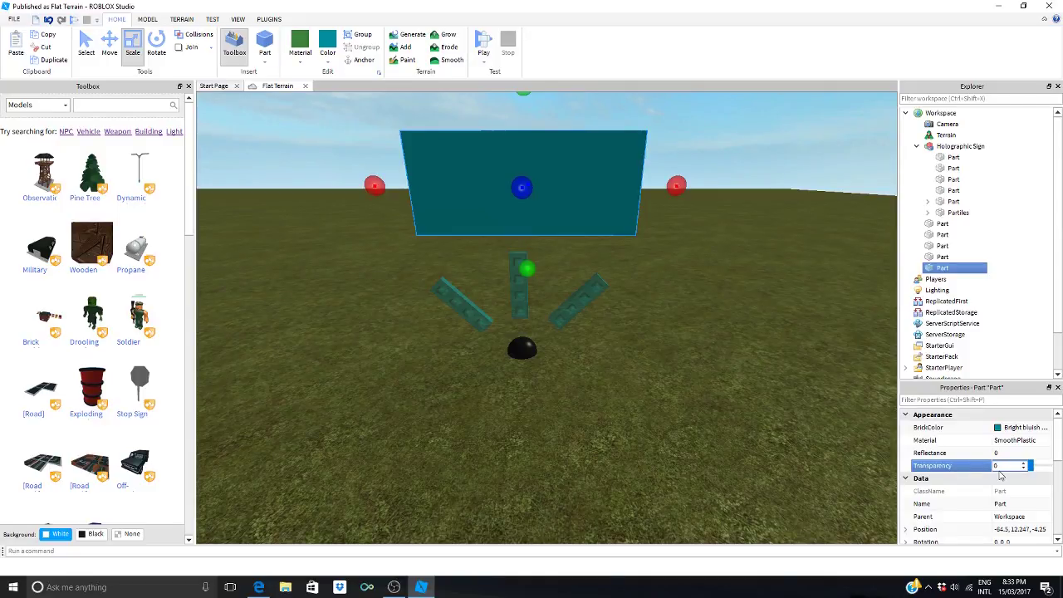
text(0.5)
key(Return)
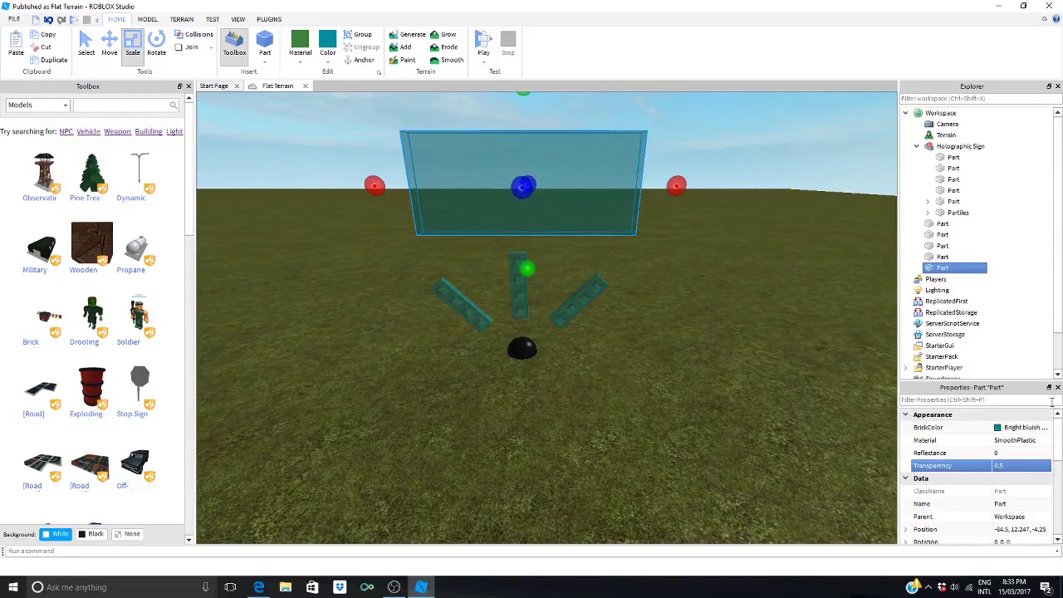
Step: Turn off CanCollide for the sign panel and deselect it
drag(1057, 441, 1055, 476)
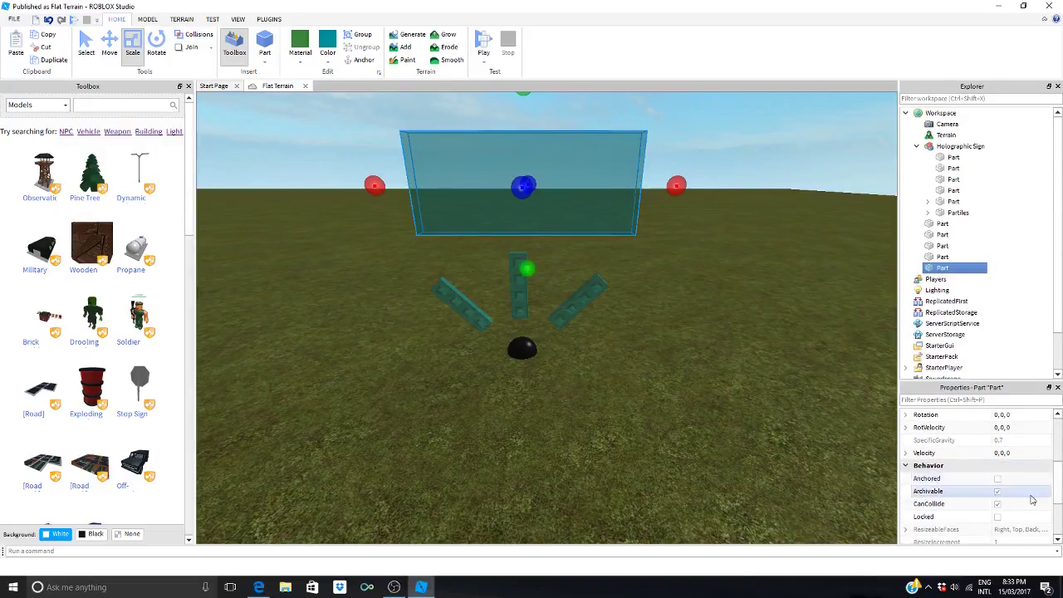
click(999, 506)
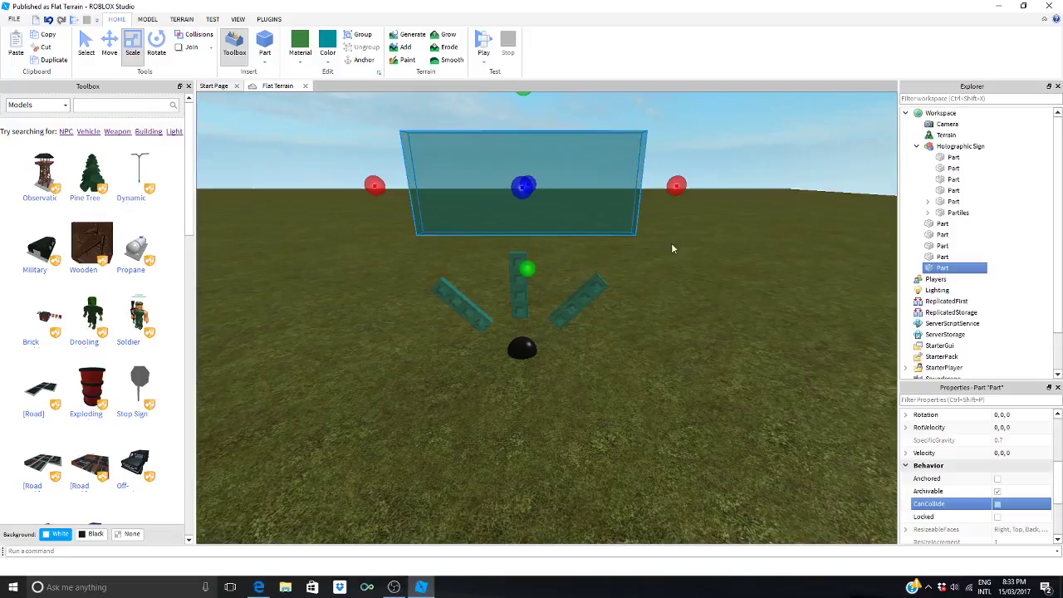
click(753, 191)
right_drag(752, 191, 754, 199)
key(w)
key(s)
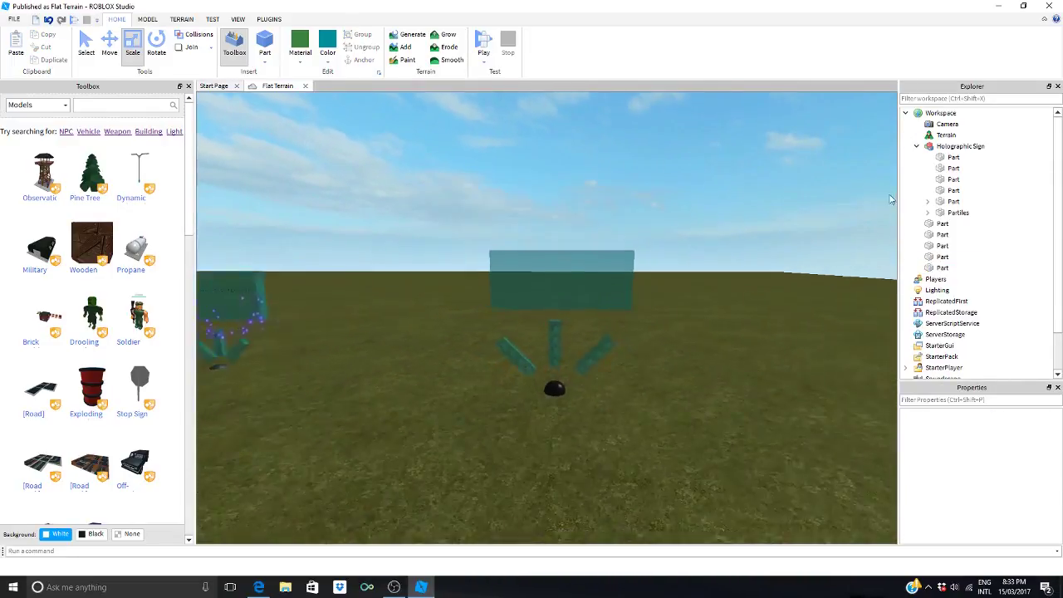
Step: Collapse the Holographic Sign model in the hierarchy and examine the newly built sign from the front
key(w)
key(s)
click(917, 146)
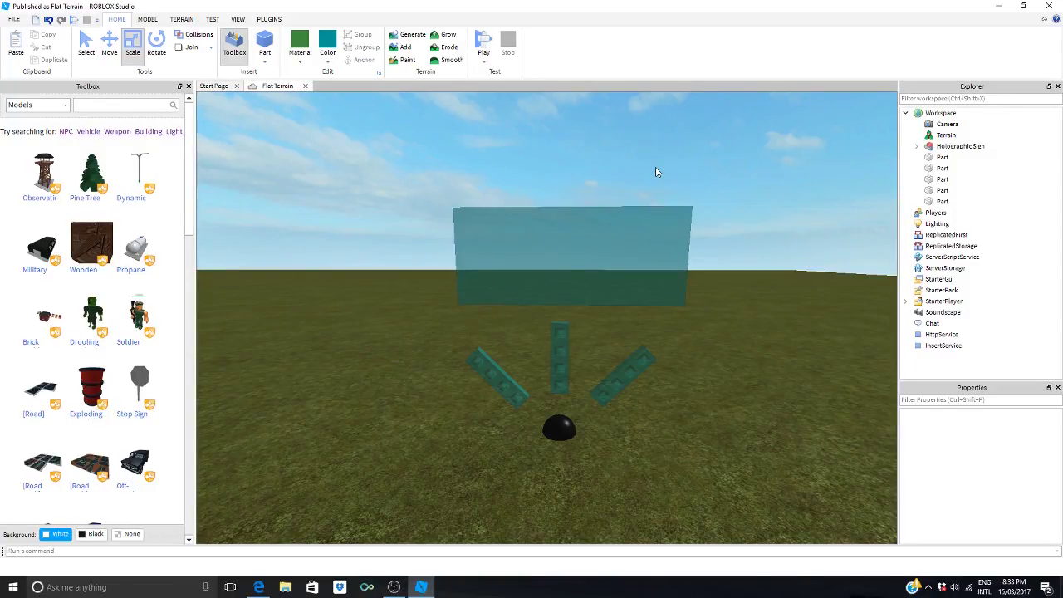
scroll(707, 197, up, 5)
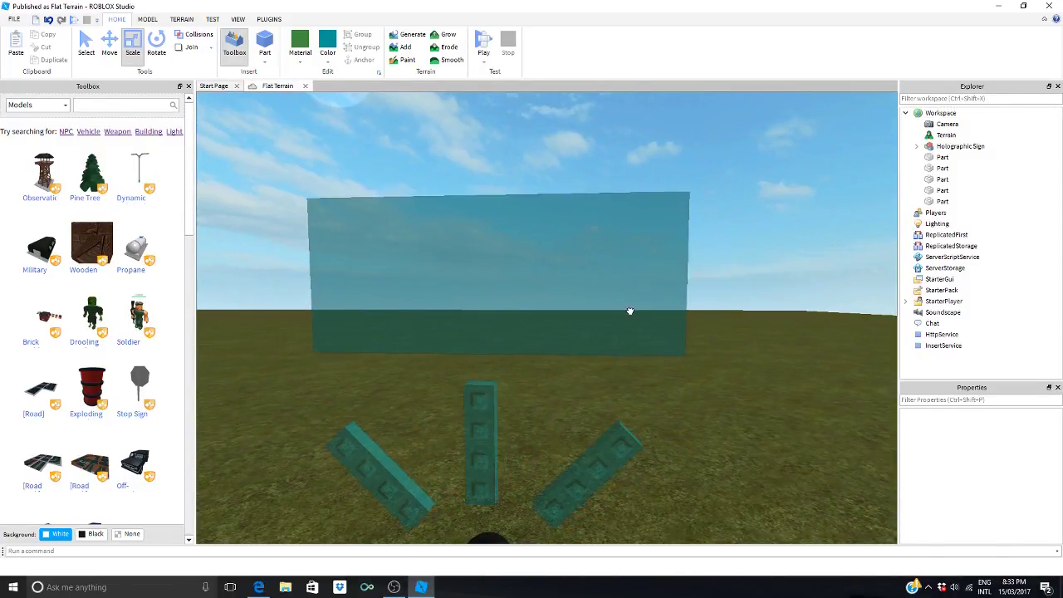
click(631, 309)
drag(750, 278, 725, 274)
click(702, 201)
right_drag(696, 266, 696, 267)
key(s)
key(w)
key(s)
key(d)
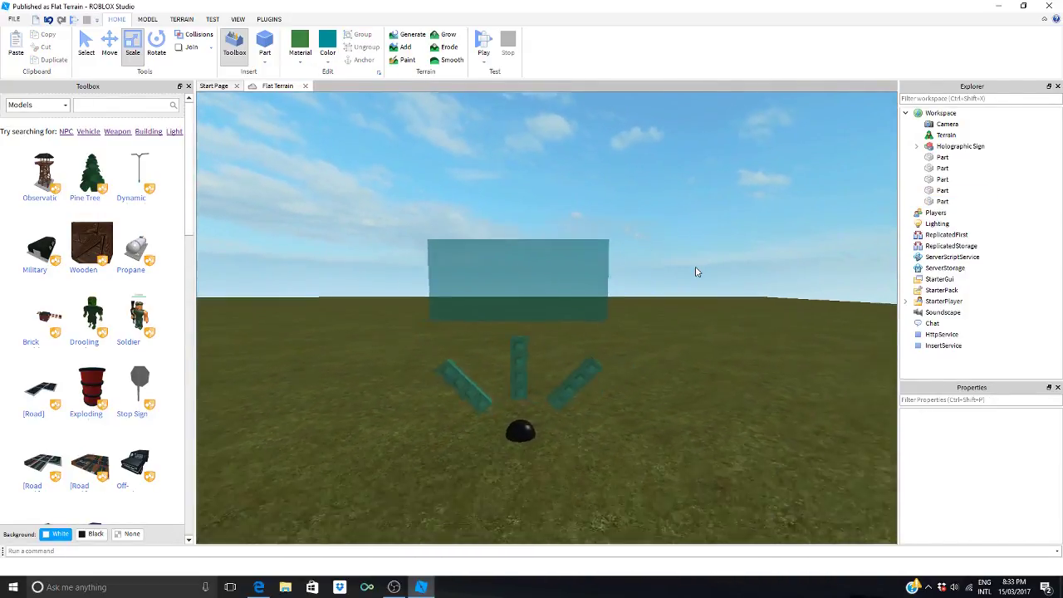
key(w)
Step: Insert a SurfaceGui object into the translucent sign panel part
click(943, 201)
key(f)
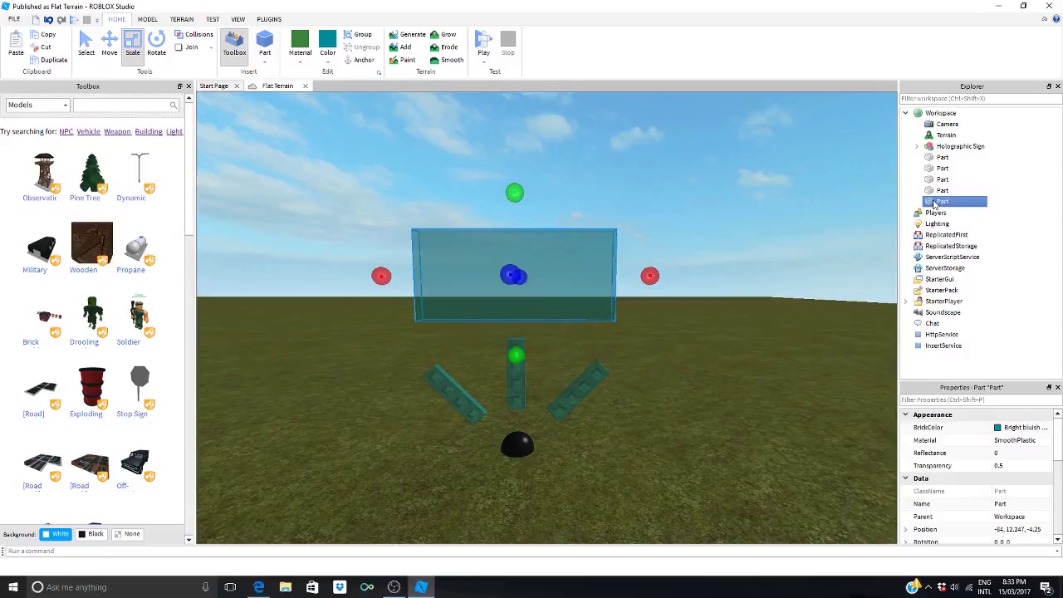
right_click(935, 204)
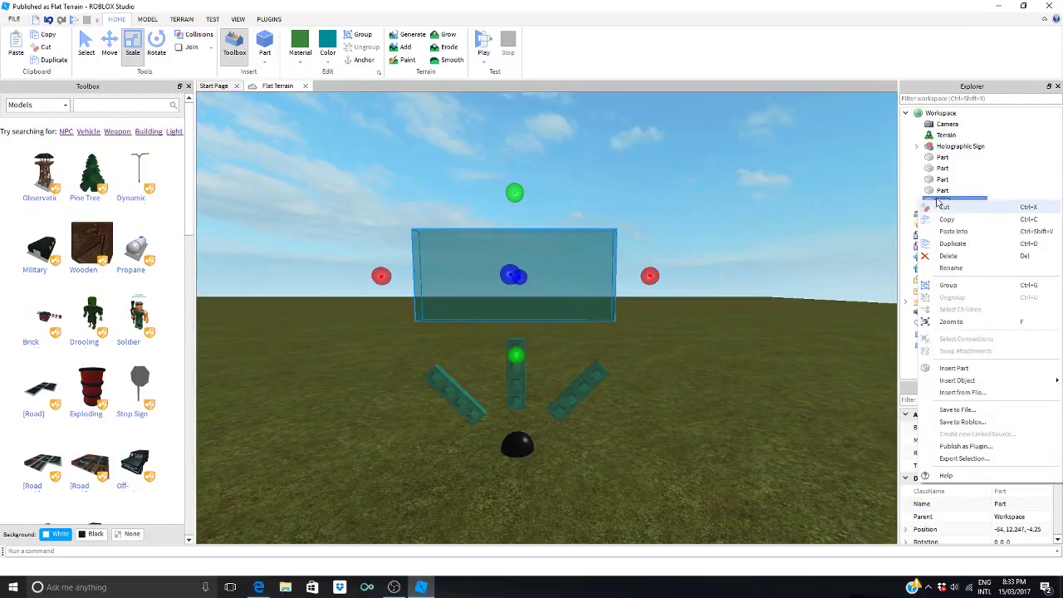
mouse_move(961, 383)
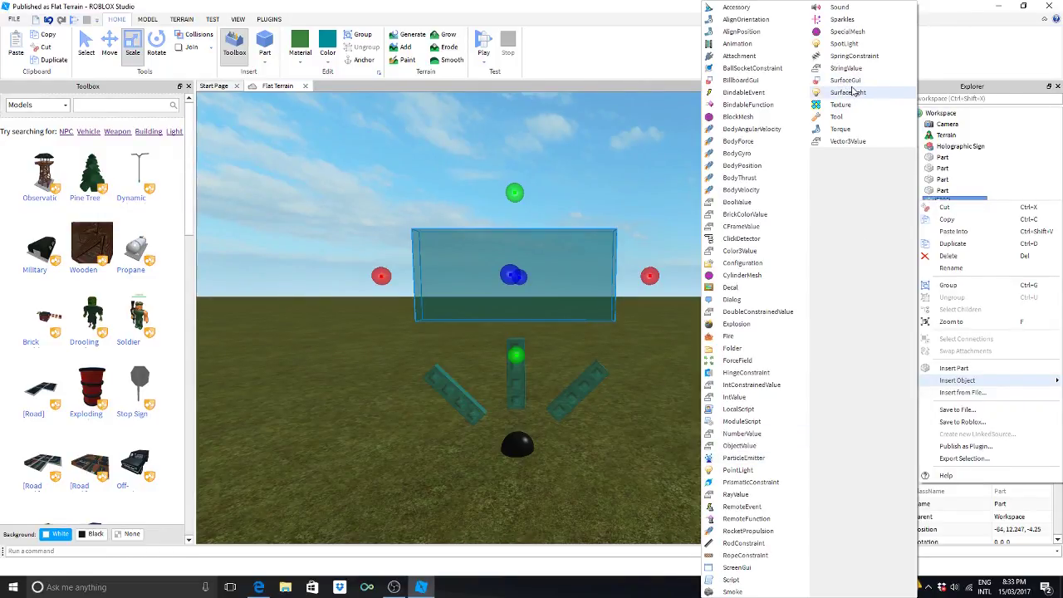
click(844, 81)
Step: Insert a TextLabel object into the sign panel's SurfaceGui
click(955, 213)
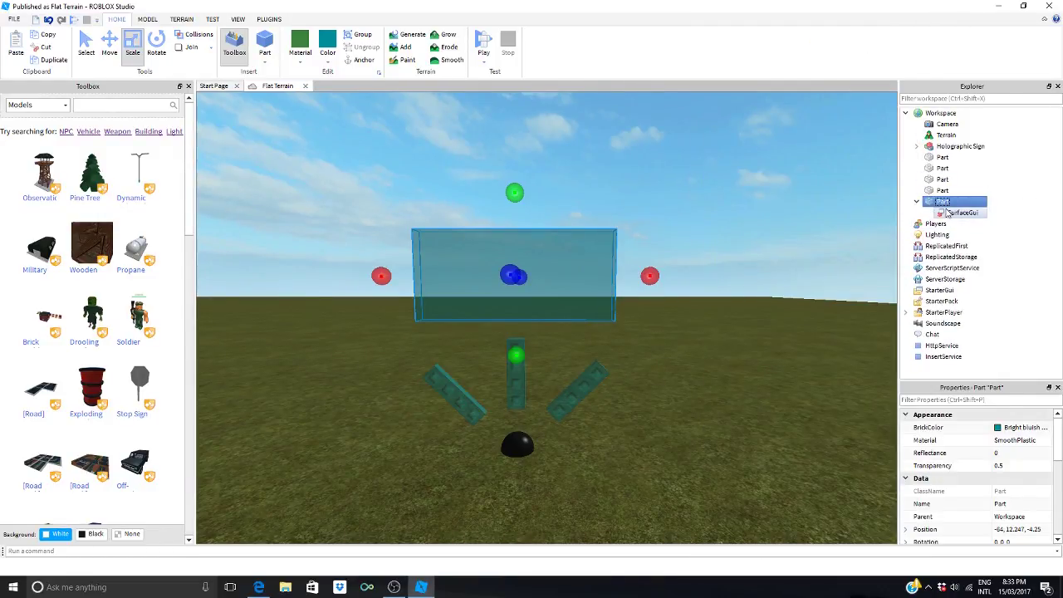
right_click(955, 214)
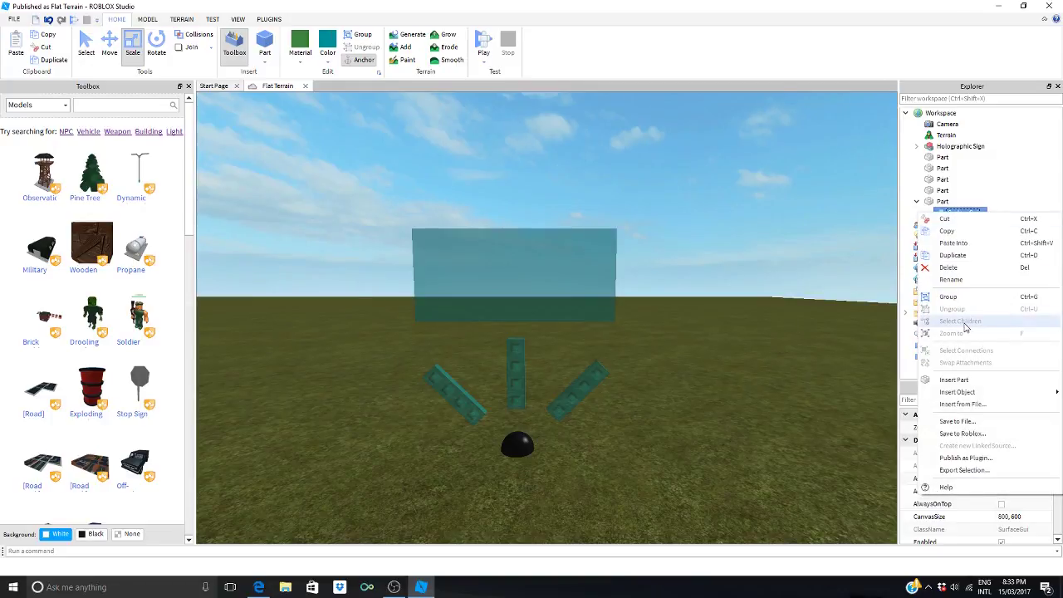
mouse_move(974, 394)
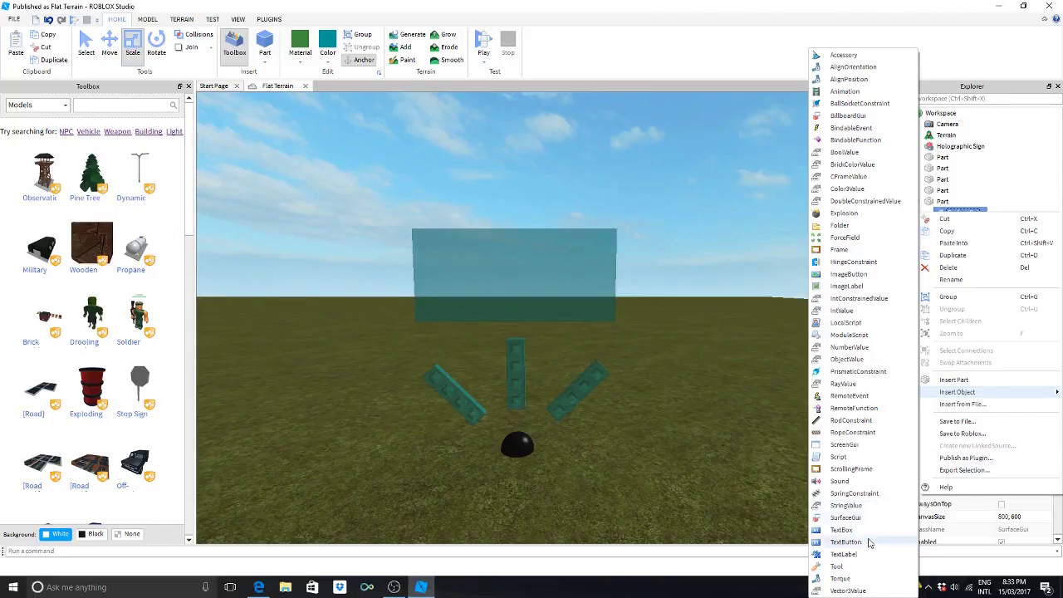
click(860, 559)
Step: Examine where the new text label sits on the face of the sign panel
right_drag(590, 112, 588, 112)
key(w)
key(a)
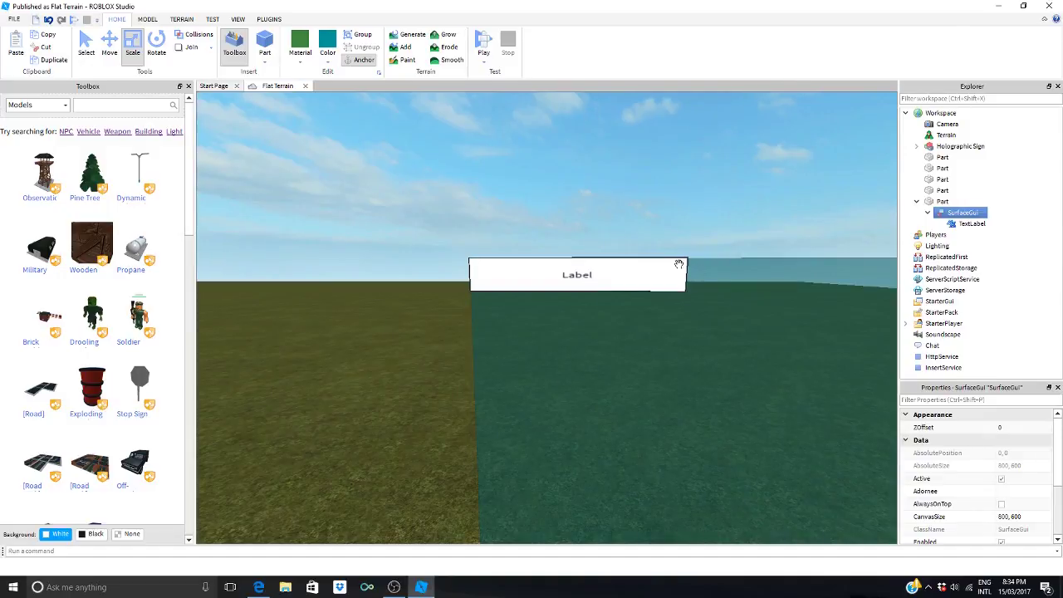
key(s)
right_drag(724, 202, 724, 205)
key(w)
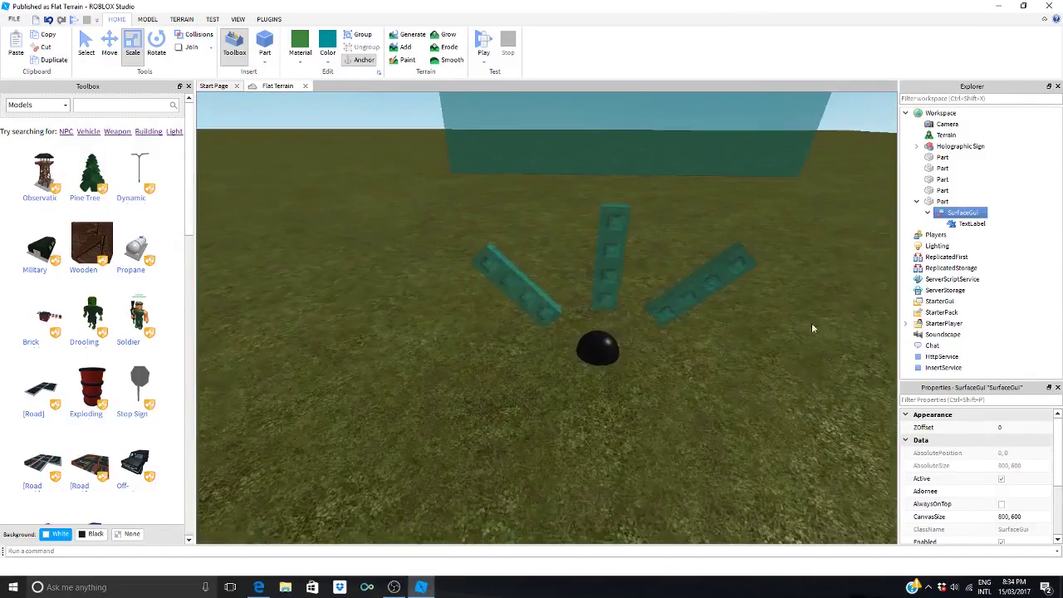
scroll(982, 473, down, 3)
scroll(984, 475, up, 3)
Step: Select the text label, set its position to {0, 250},{0, 0} and check its placement on the panel
click(972, 223)
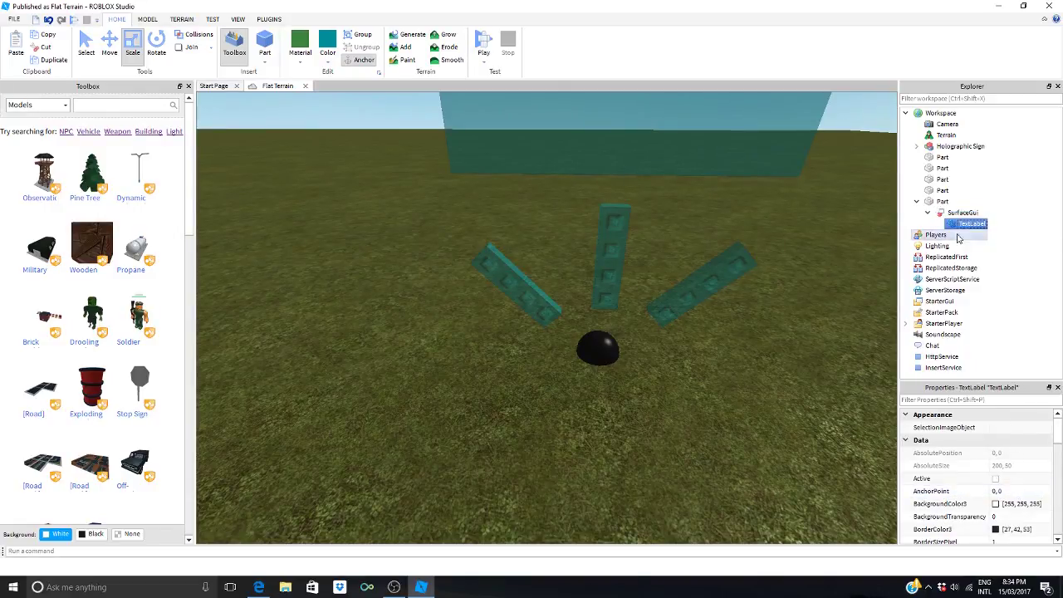
scroll(1017, 496, down, 3)
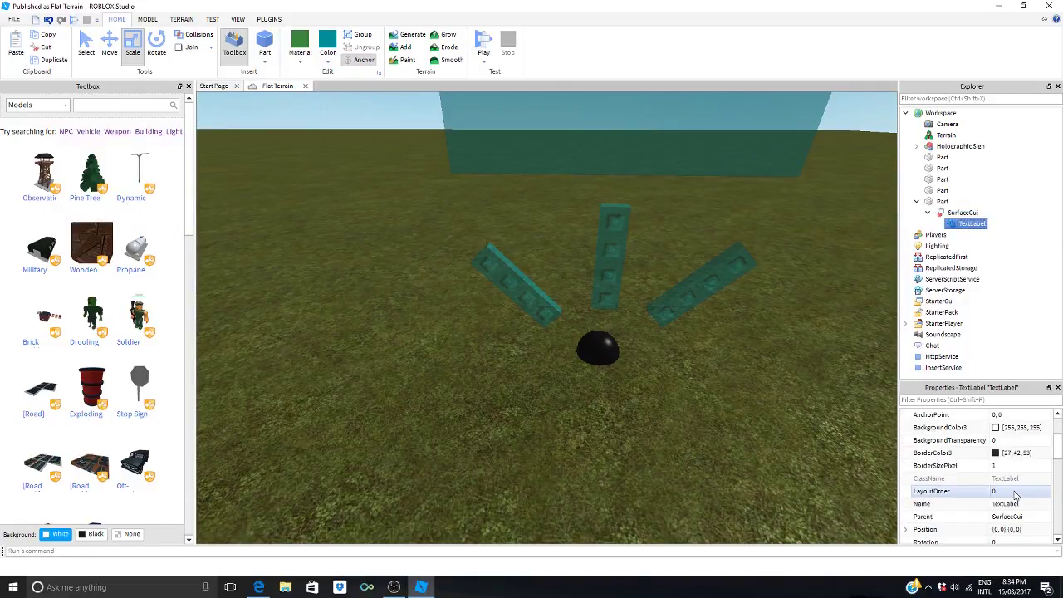
scroll(1009, 482, down, 3)
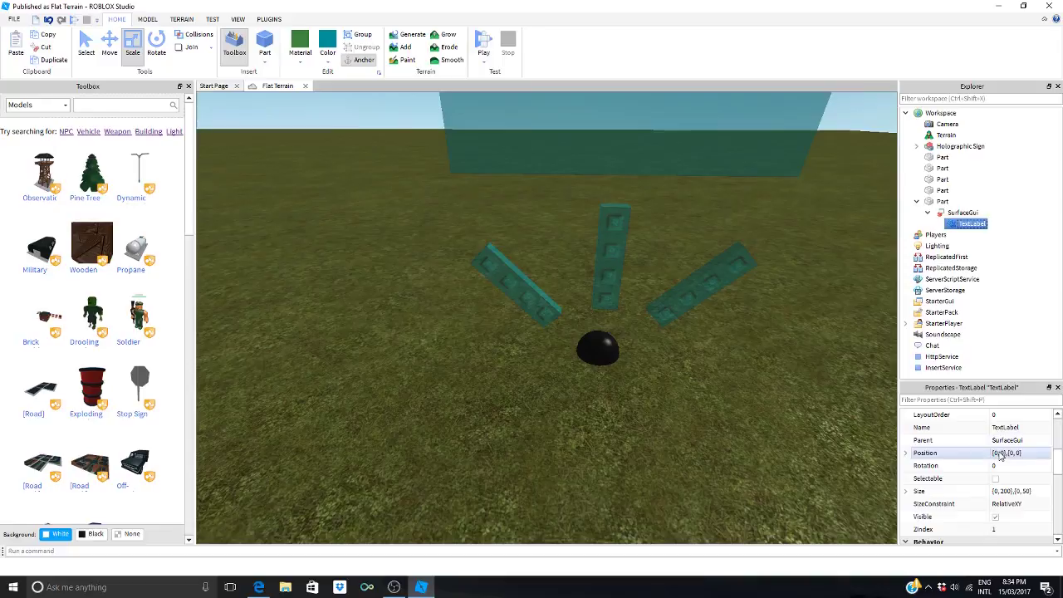
click(1001, 453)
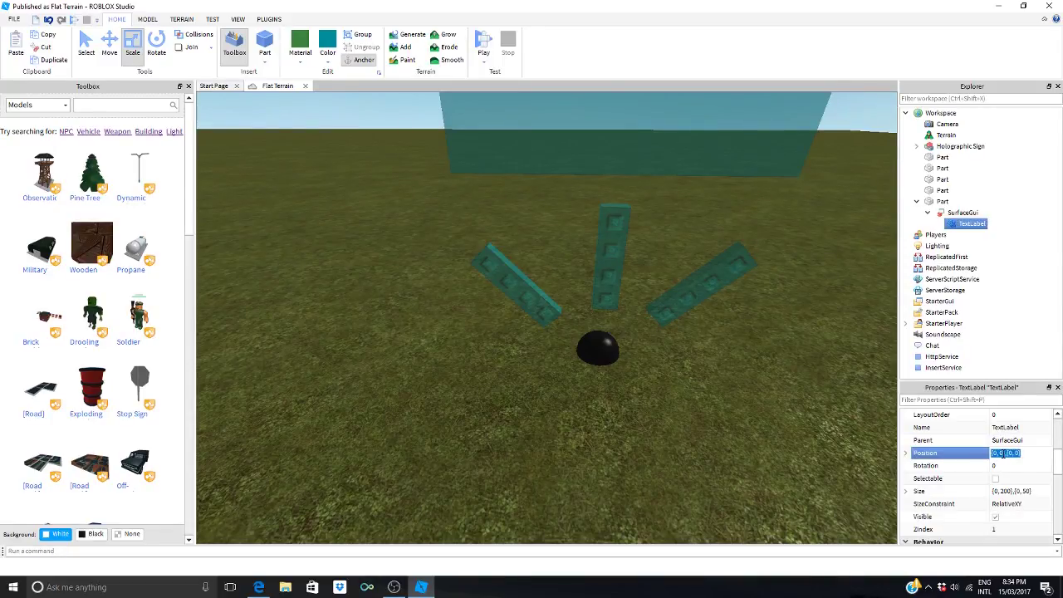
click(1002, 454)
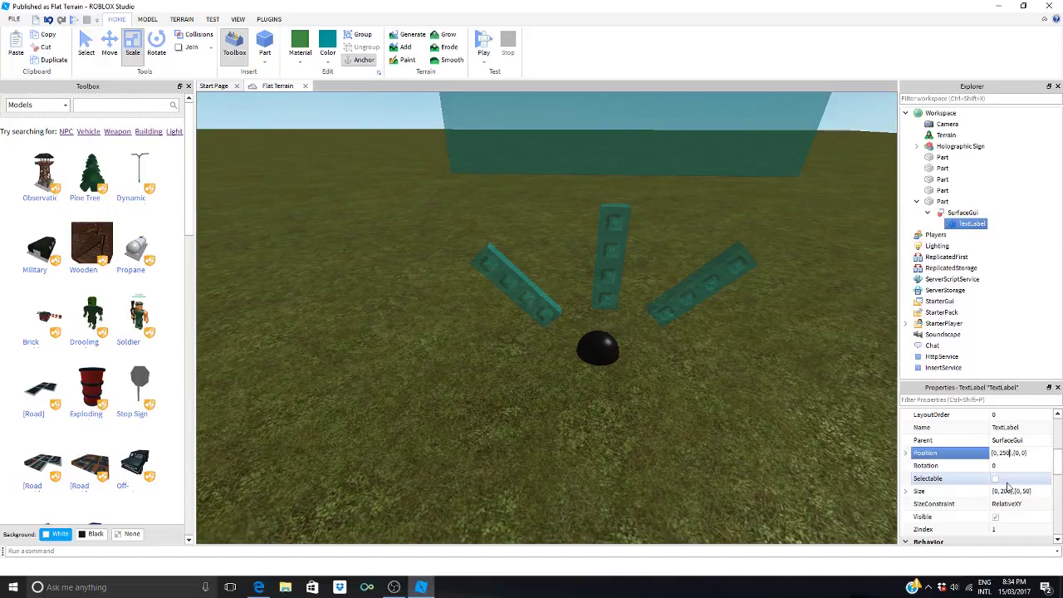
text(25)
key(Return)
right_drag(731, 379, 731, 381)
scroll(731, 380, down, 4)
right_drag(624, 205, 625, 205)
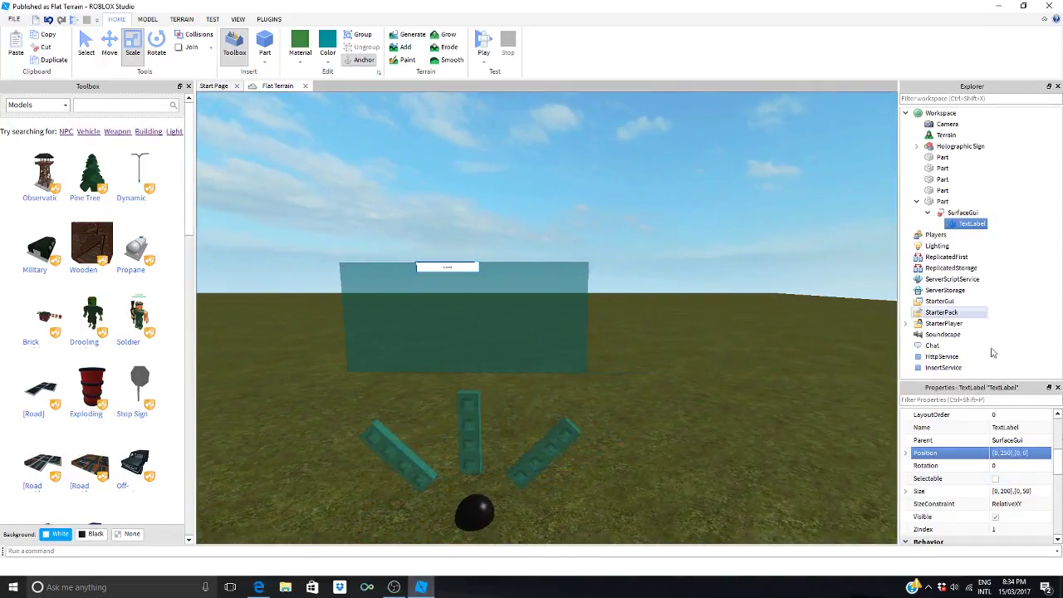
Step: Set the text label's size to {0, 450},{0, 300} and check it against the panel
click(1026, 455)
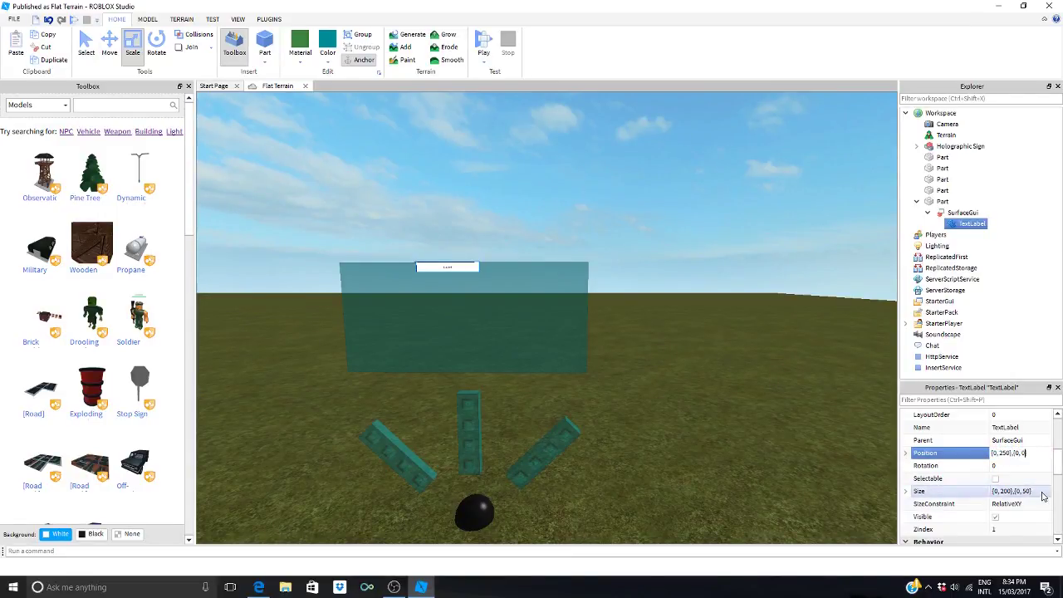
click(1059, 472)
click(1011, 491)
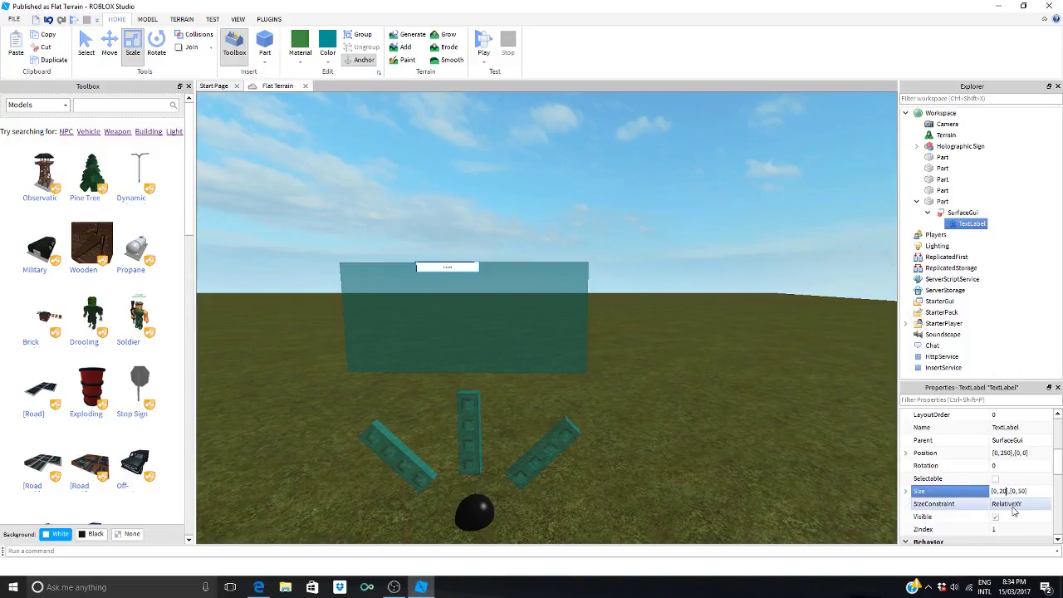
text(450)
key(Return)
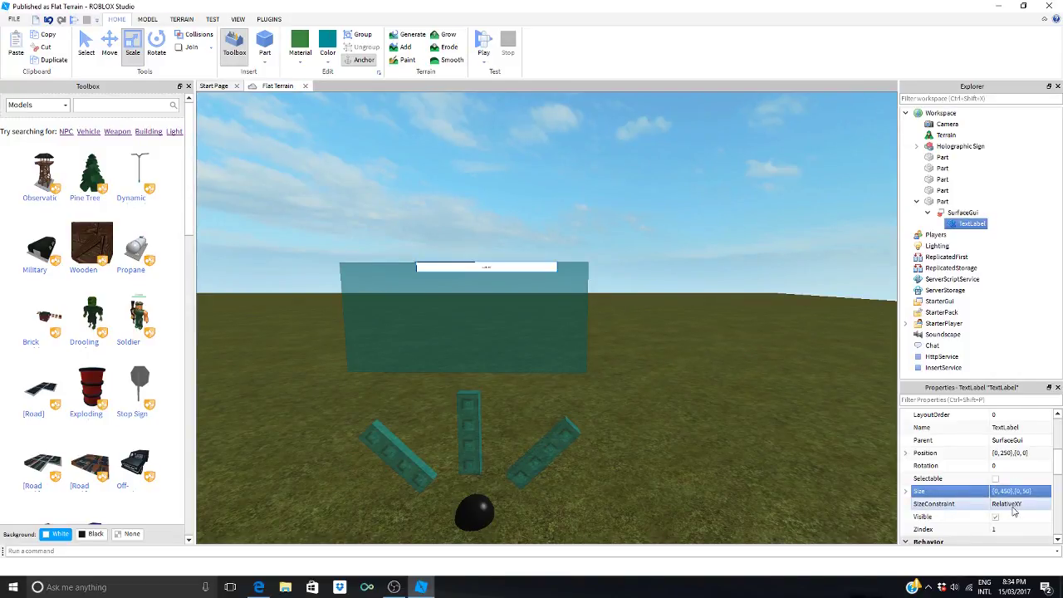
click(1029, 492)
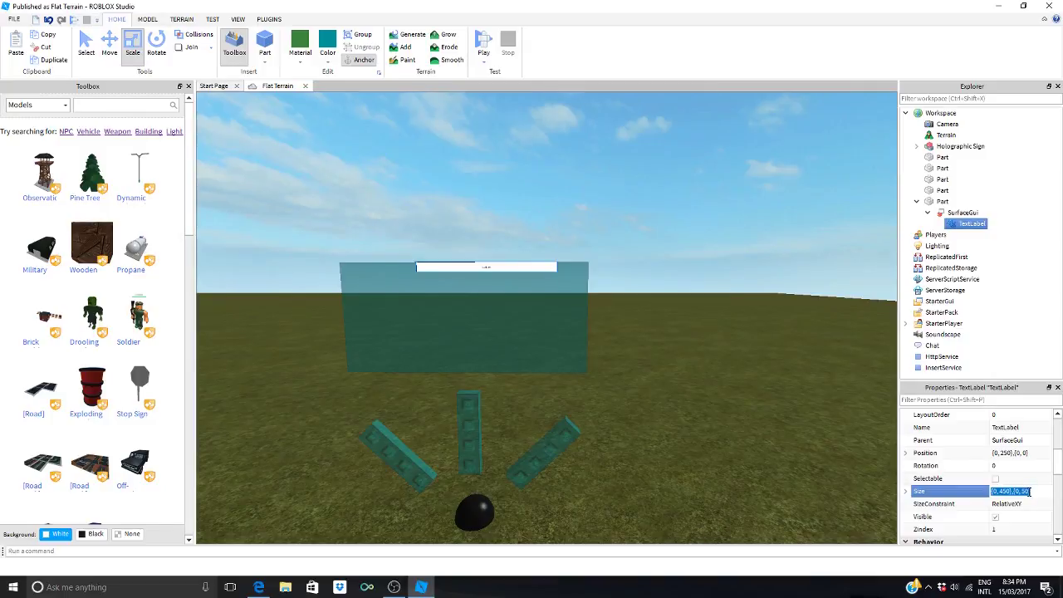
click(1030, 492)
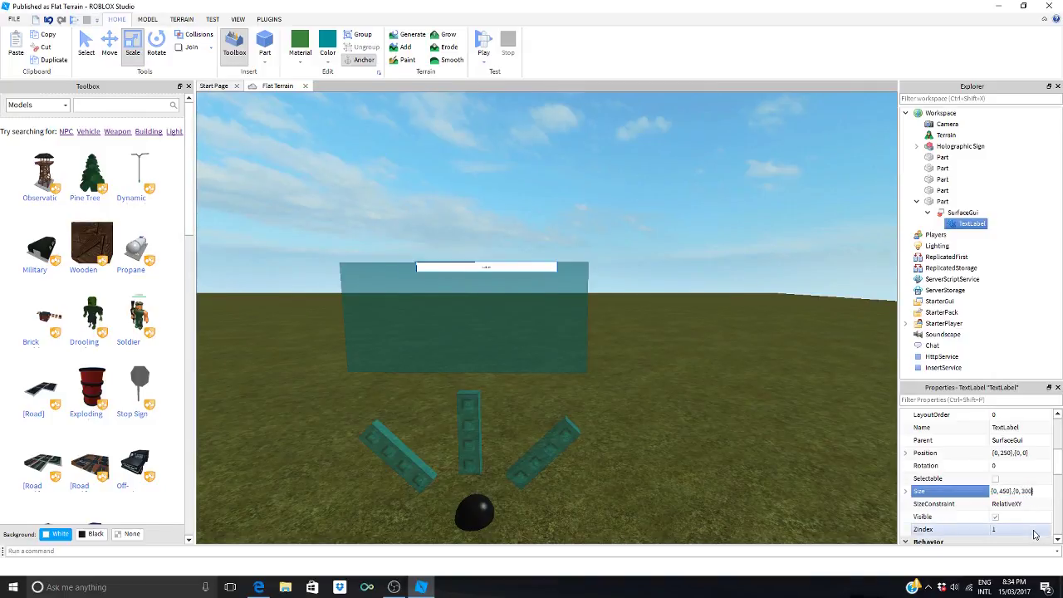
text(300)
key(Return)
scroll(725, 283, up, 4)
right_drag(725, 284, 725, 283)
scroll(725, 283, down, 3)
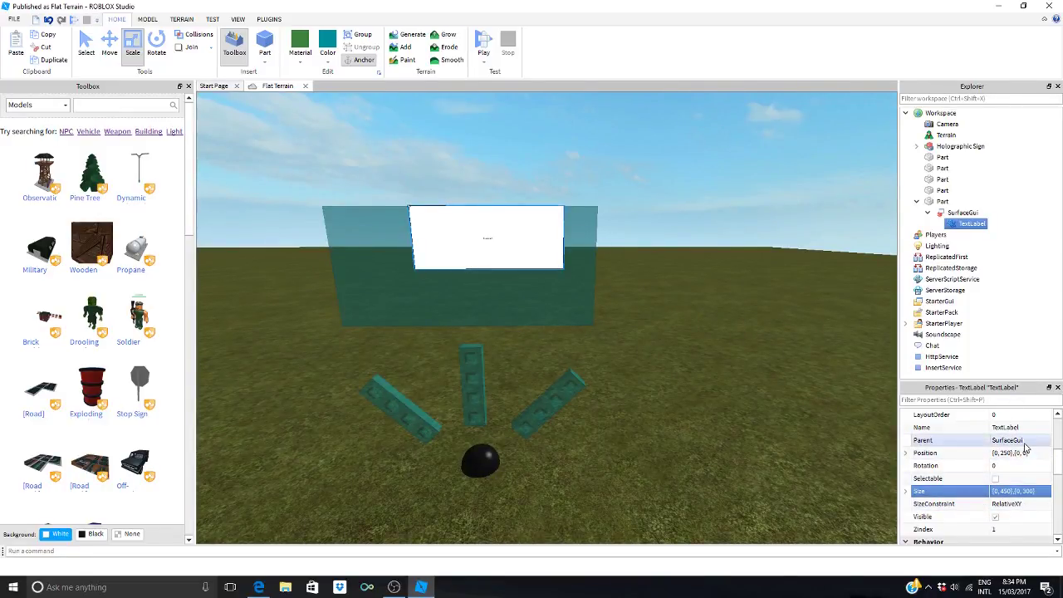
Step: Adjust the text label's position on the sign panel to {0, 190},{0, 100}
click(1010, 453)
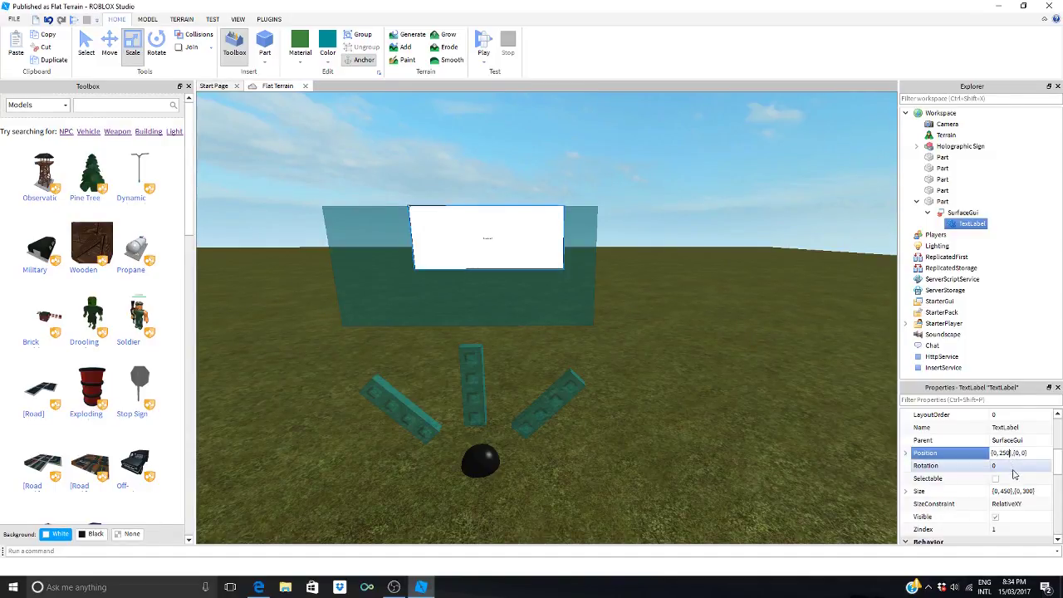
key(Return)
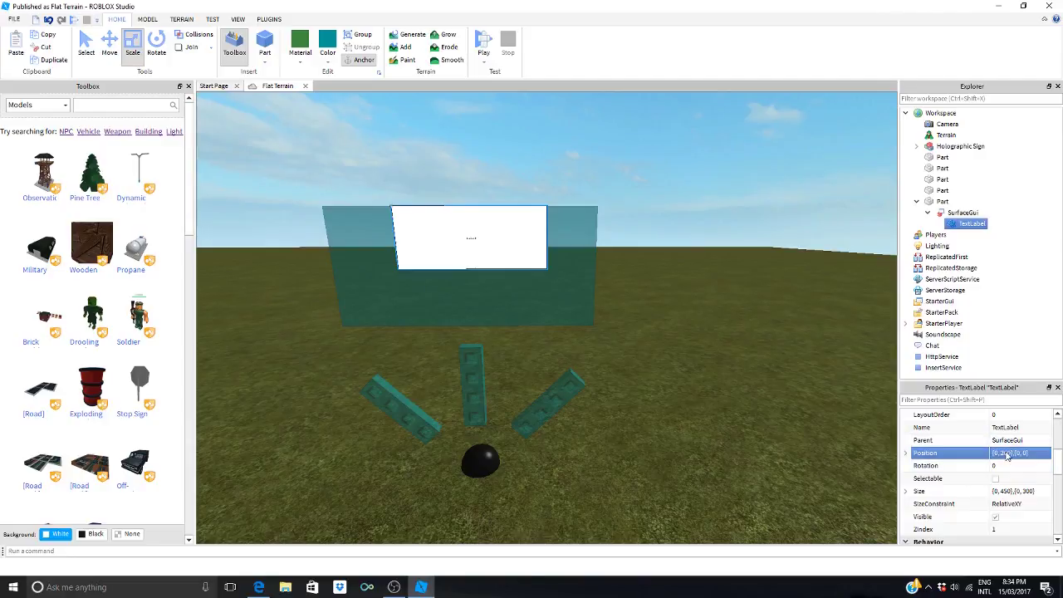
click(1009, 452)
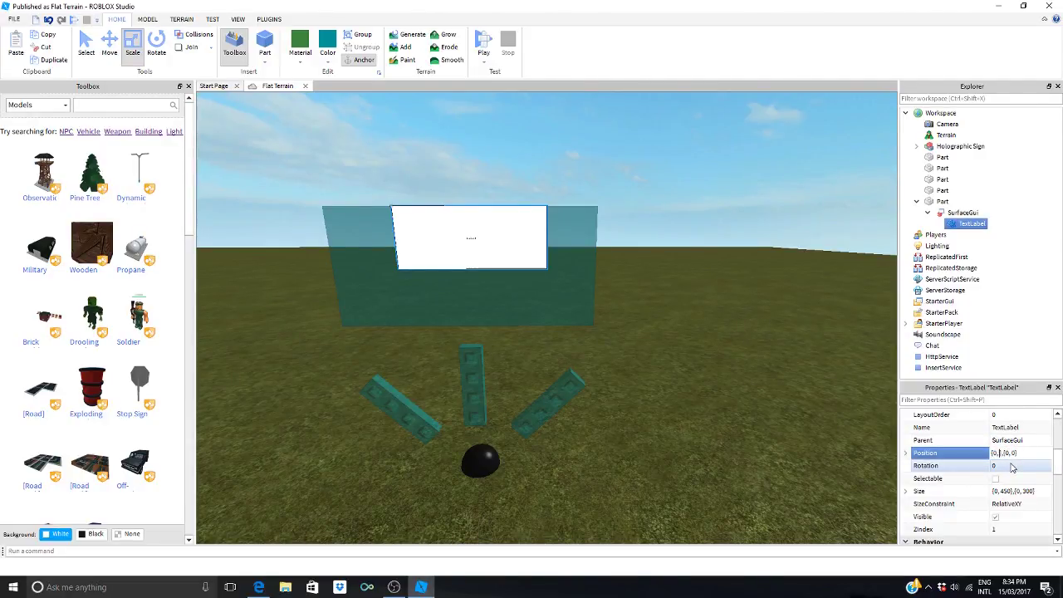
text(190)
key(Return)
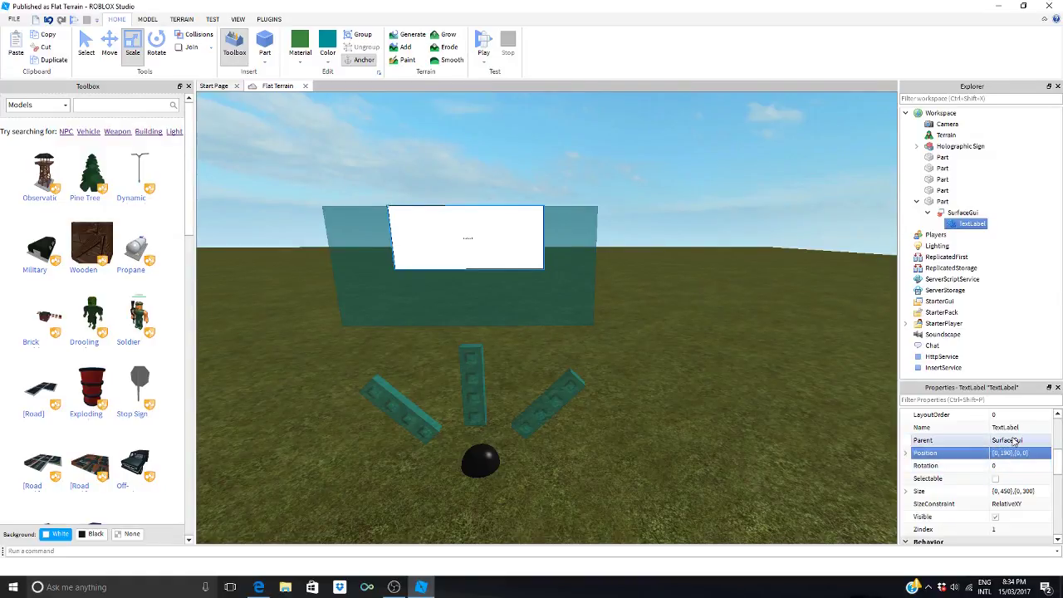
click(1025, 453)
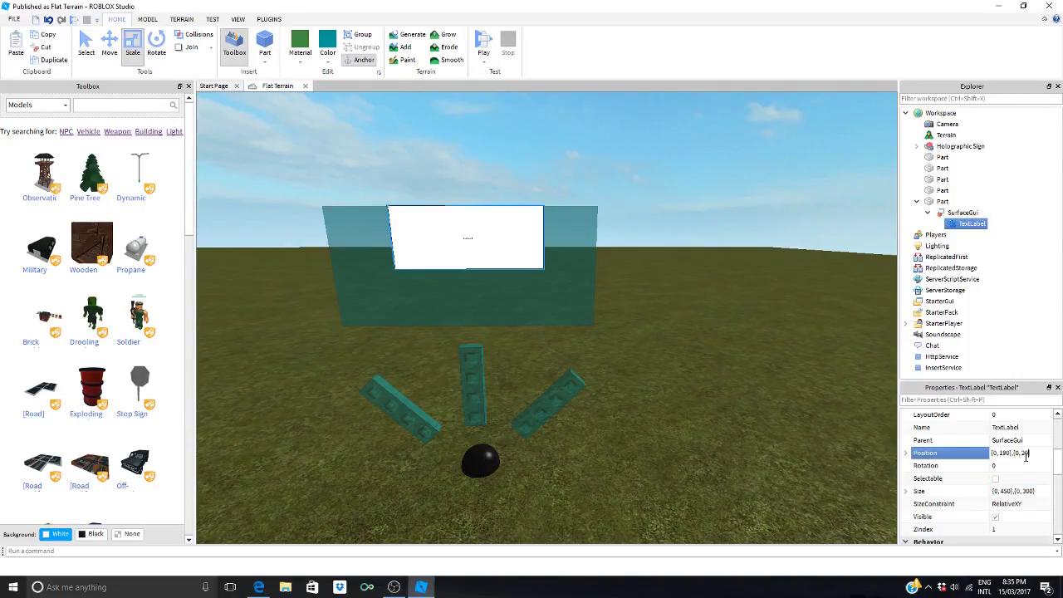
text(0)
key(Return)
double_click(1026, 456)
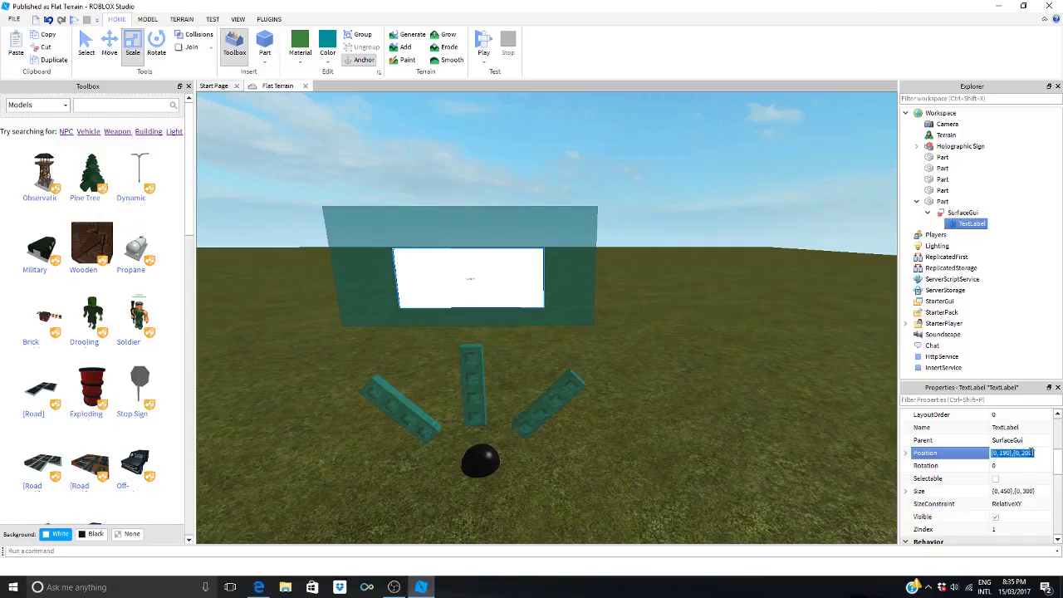
text(100)
key(Return)
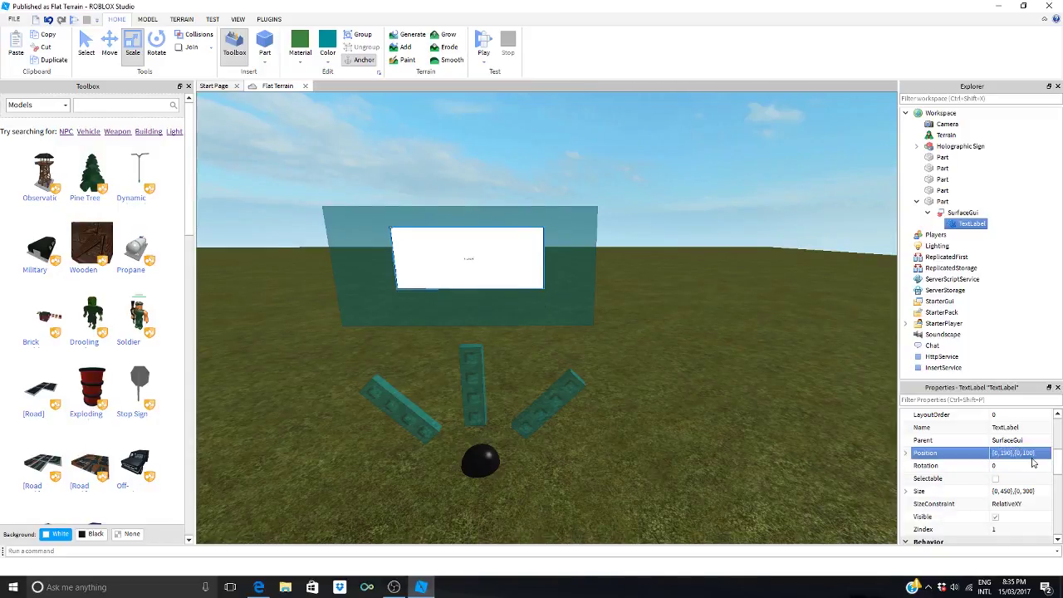
Step: Deselect the label and examine its placement on the sign panel close up and from a distance
click(805, 251)
key(w)
right_drag(805, 252, 754, 204)
key(a)
key(s)
scroll(581, 266, up, 6)
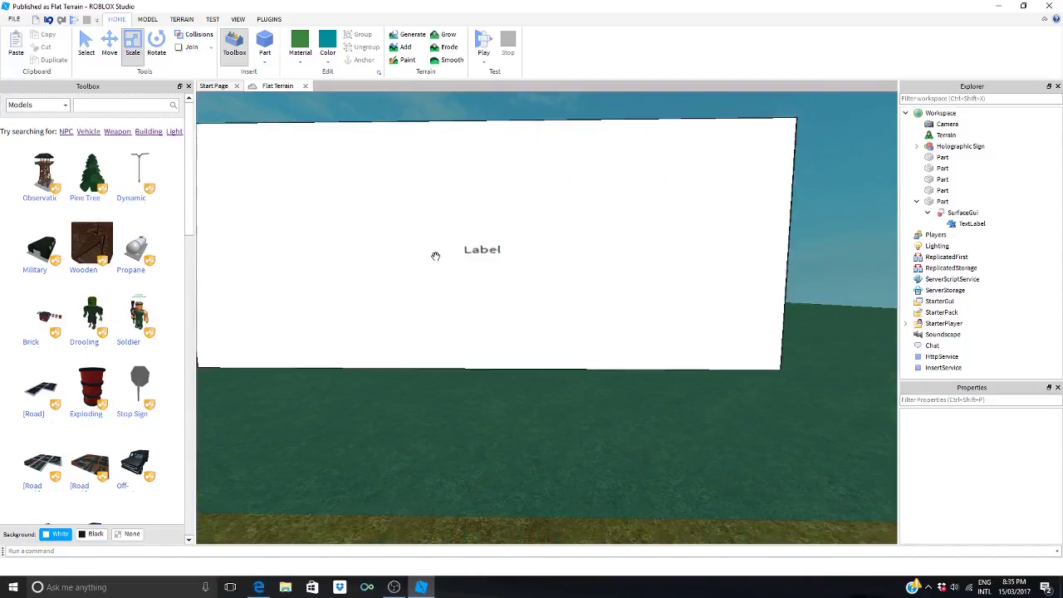
scroll(491, 257, down, 4)
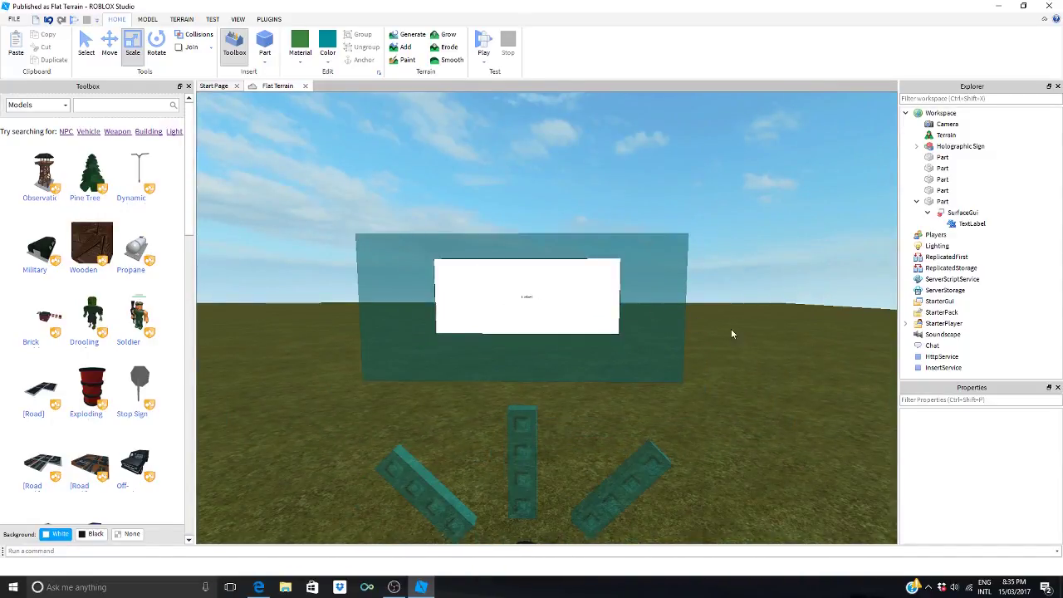
scroll(499, 296, down, 3)
Step: Set the text label's background colour to [85, 147, 157] by sampling the screen colour of the sign panel
click(524, 298)
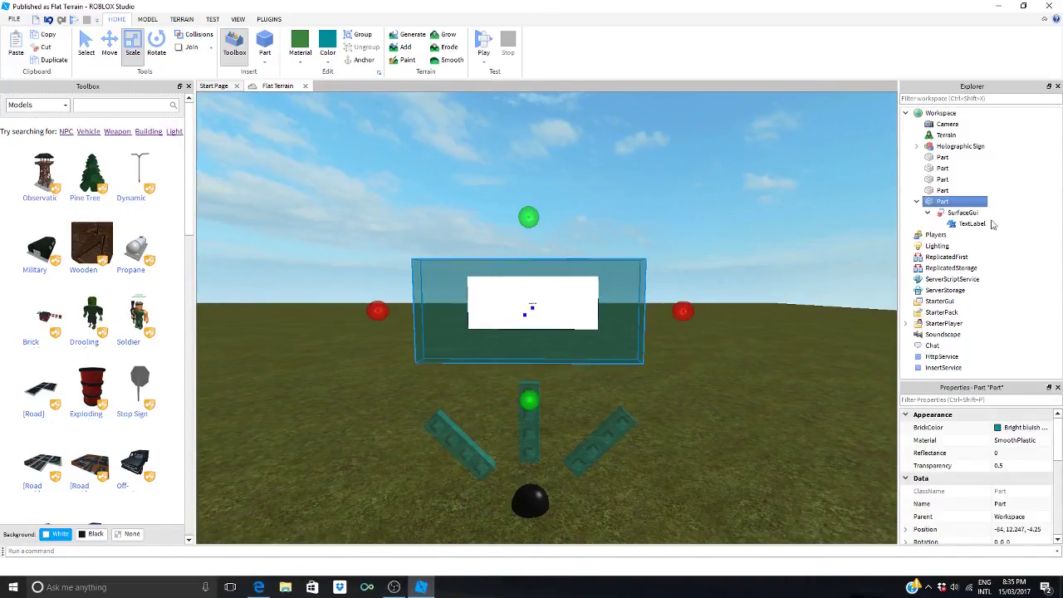
click(990, 224)
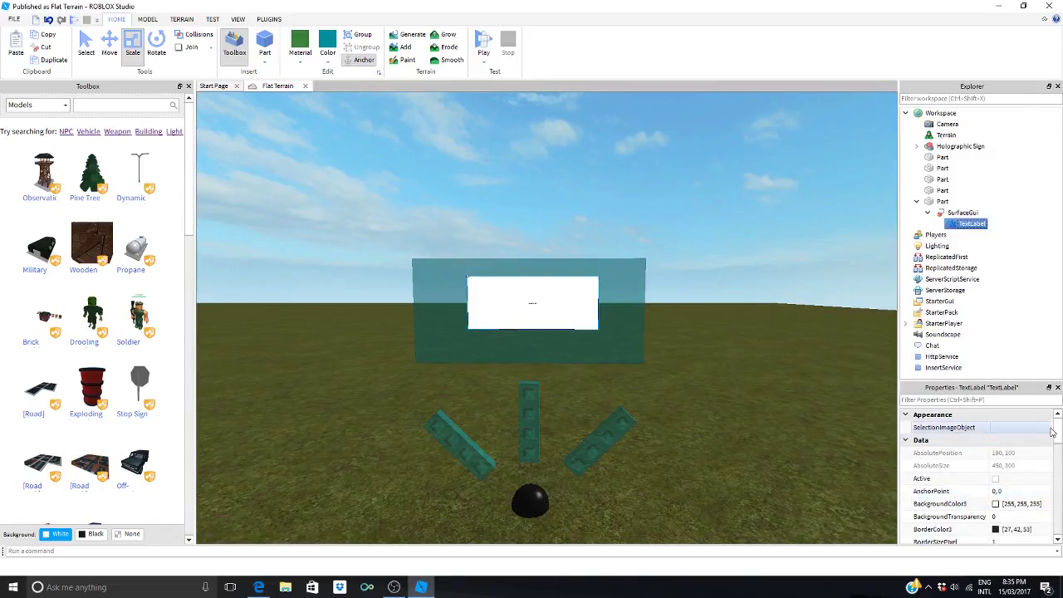
click(996, 504)
click(495, 289)
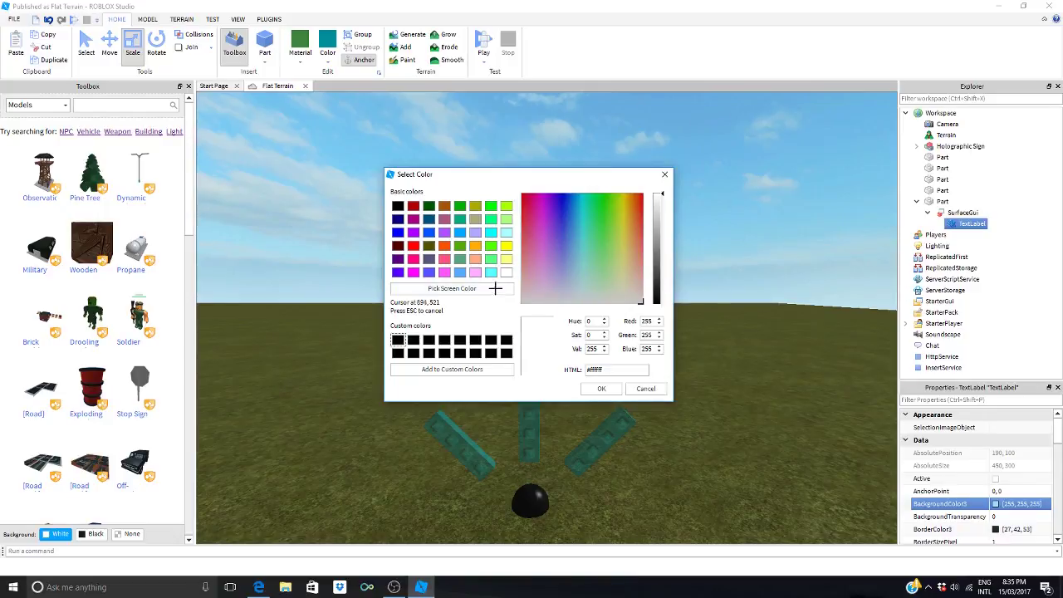
click(557, 141)
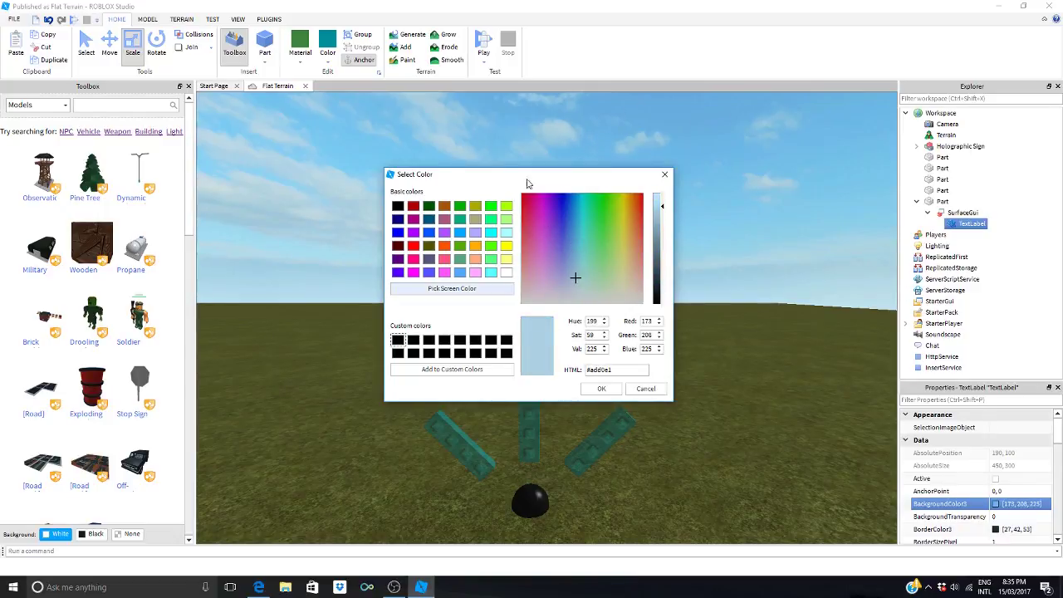
drag(535, 178, 789, 123)
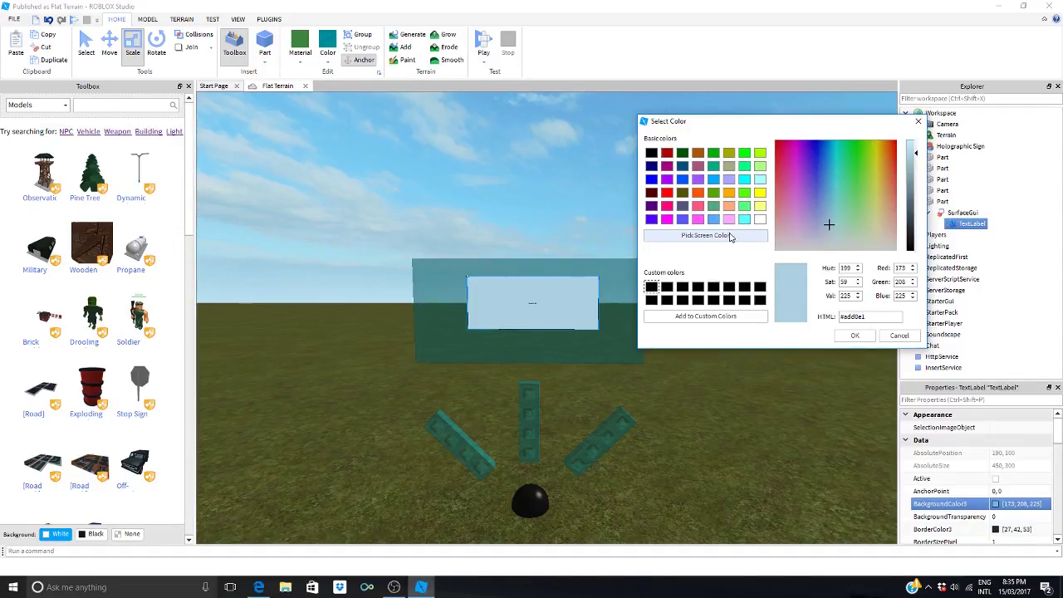
click(730, 236)
click(525, 273)
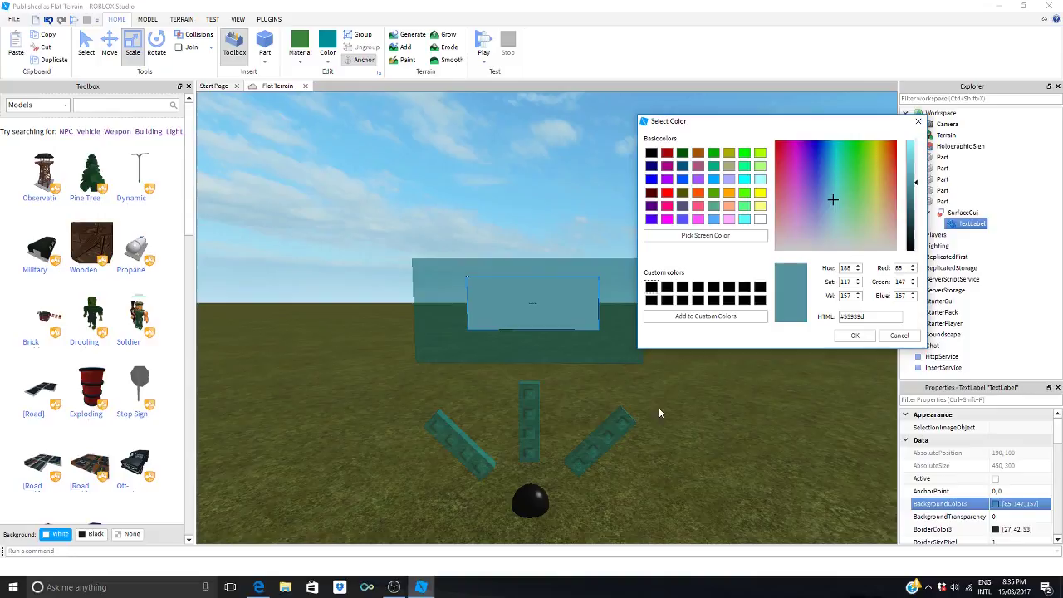
click(855, 335)
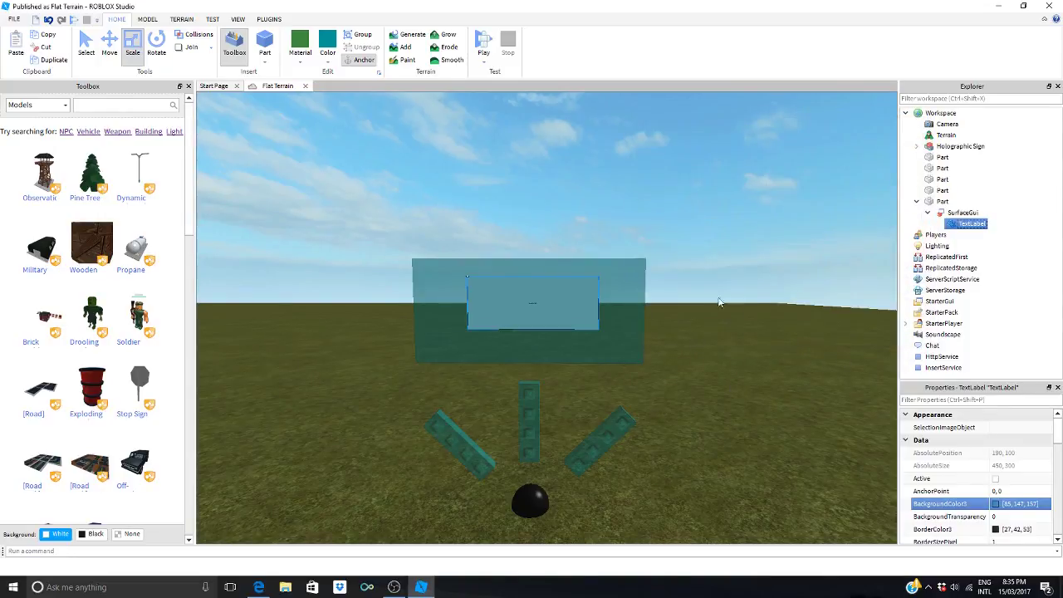
Step: Check the recoloured label on the sign and set its background transparency to 1
click(690, 191)
key(w)
mouse_move(691, 191)
right_down()
mouse_move(703, 180)
mouse_move(705, 197)
mouse_move(697, 181)
right_up()
key(s)
key(w)
scroll(867, 240, up, 3)
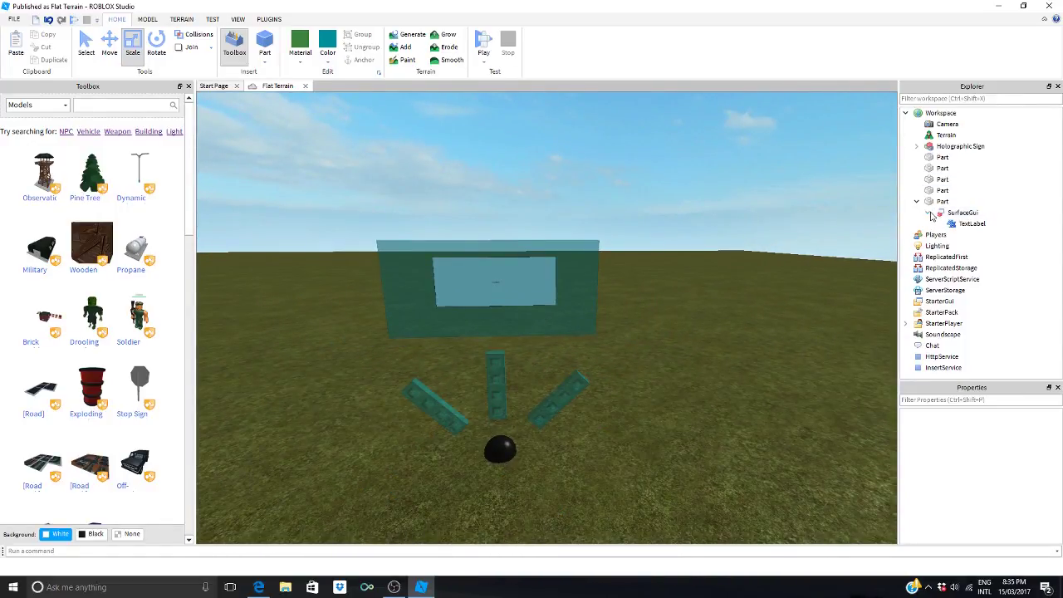
click(970, 224)
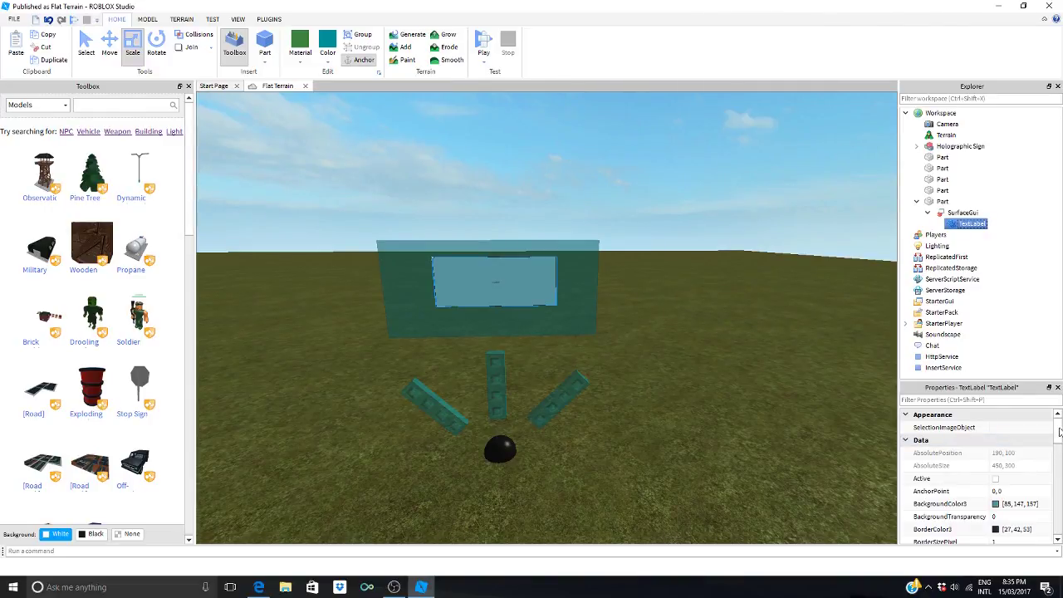
scroll(1059, 432, down, 2)
click(1009, 465)
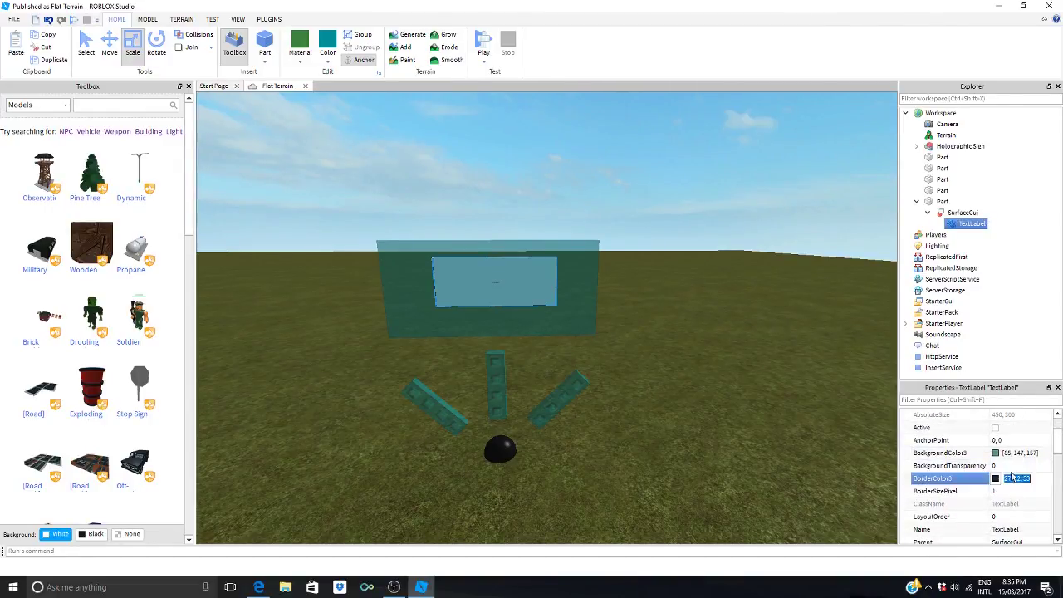
text(1)
key(Return)
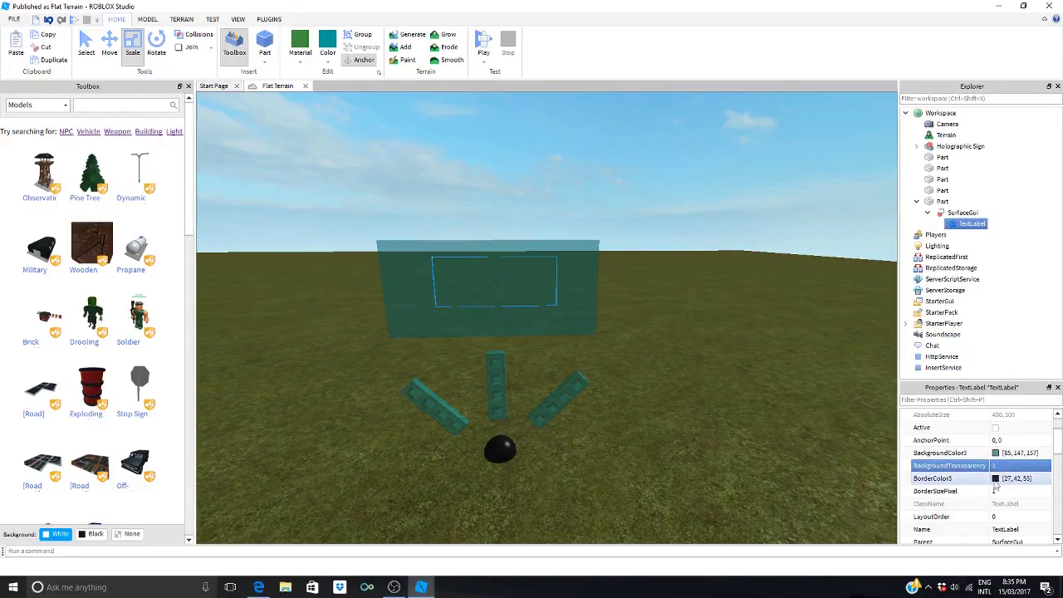
Step: Set the text label's border size to 0 pixels and inspect the label close up on the panel
click(998, 491)
text(0)
key(Return)
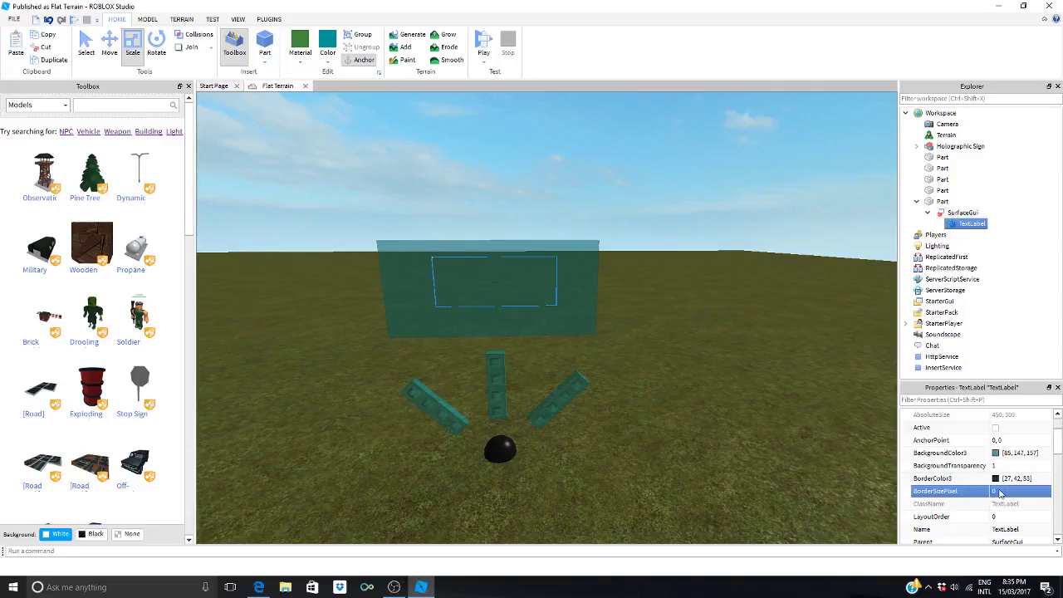
click(673, 153)
right_drag(673, 153, 670, 153)
scroll(671, 153, up, 6)
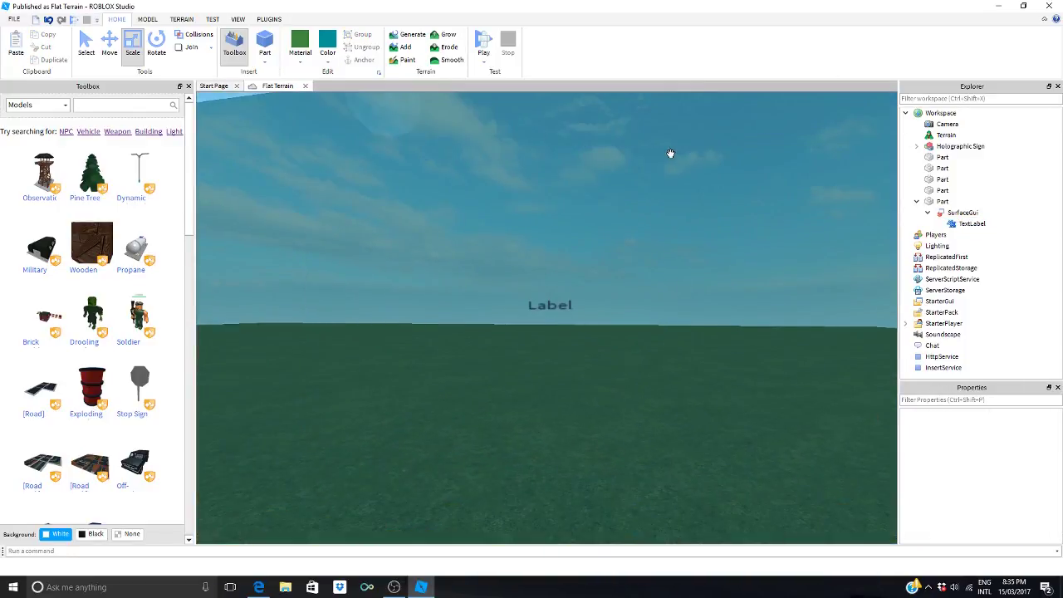
scroll(550, 310, down, 5)
Step: Change the text label's text to "Holographic Sign", with a space between the two words
click(970, 224)
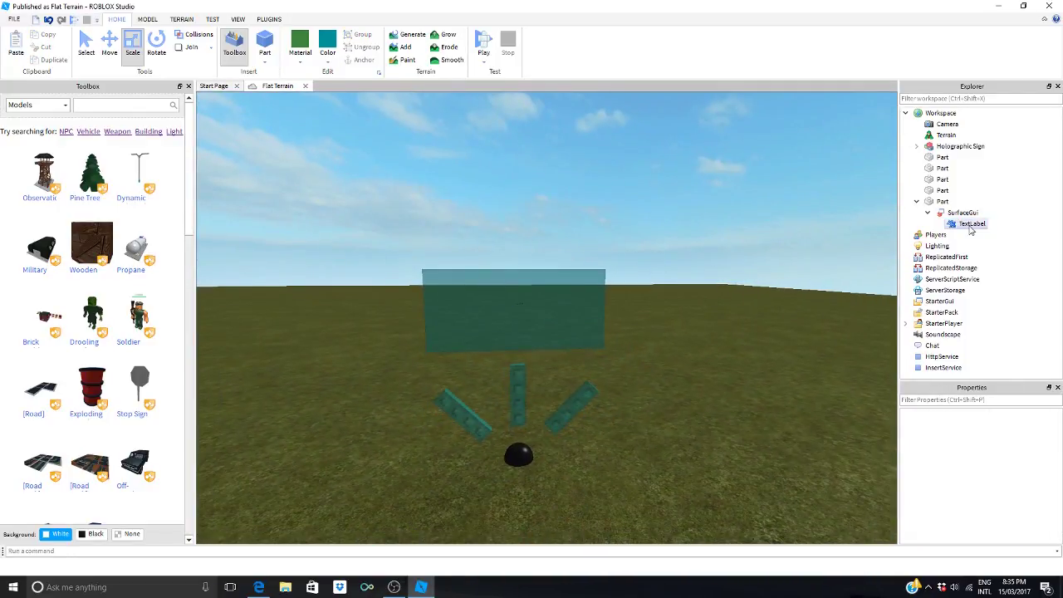
scroll(1000, 471, down, 1)
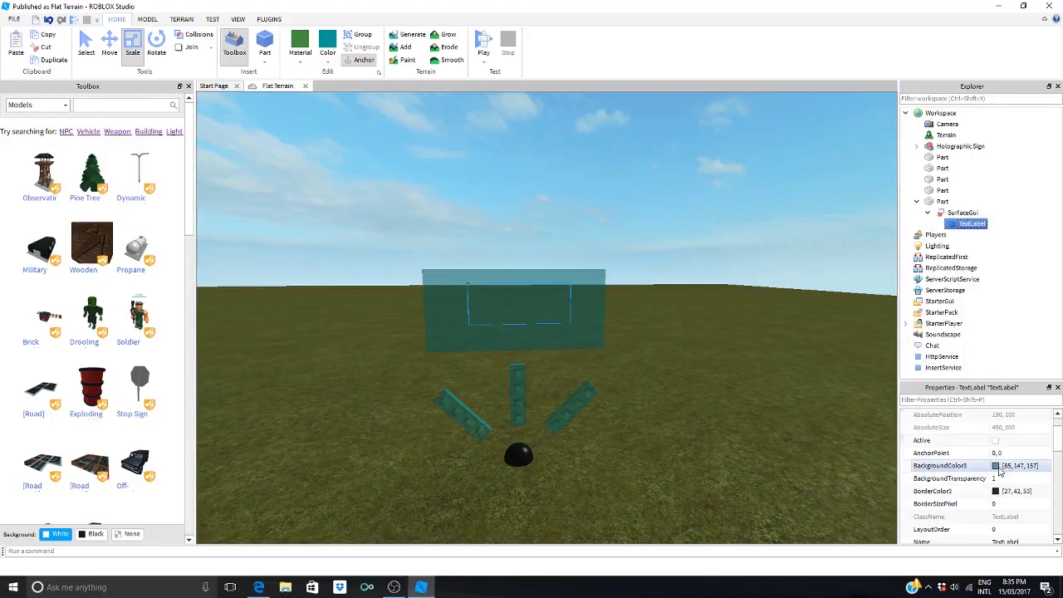
scroll(1000, 471, down, 2)
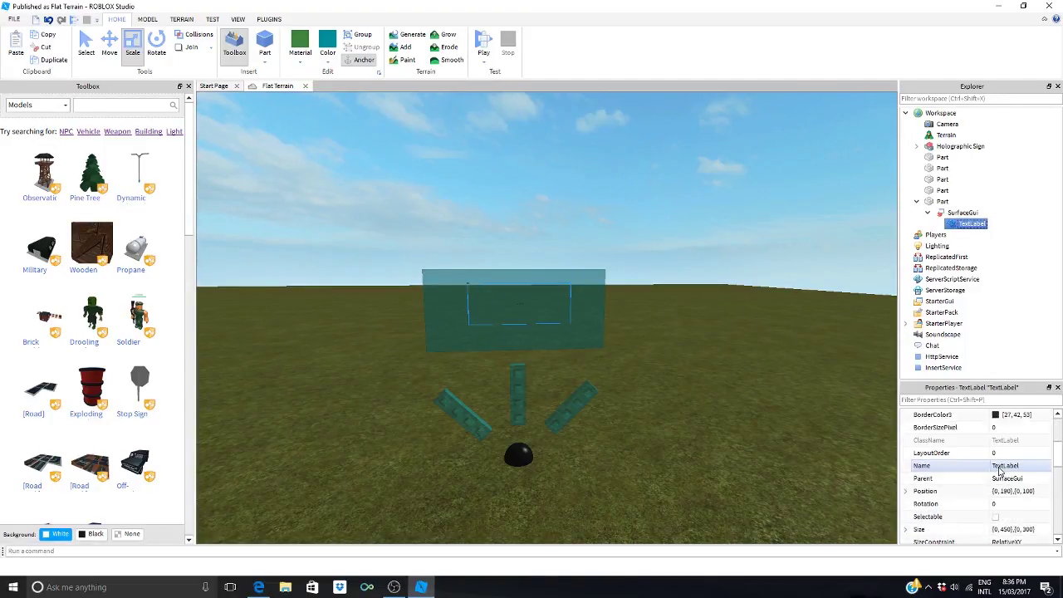
scroll(1000, 471, down, 2)
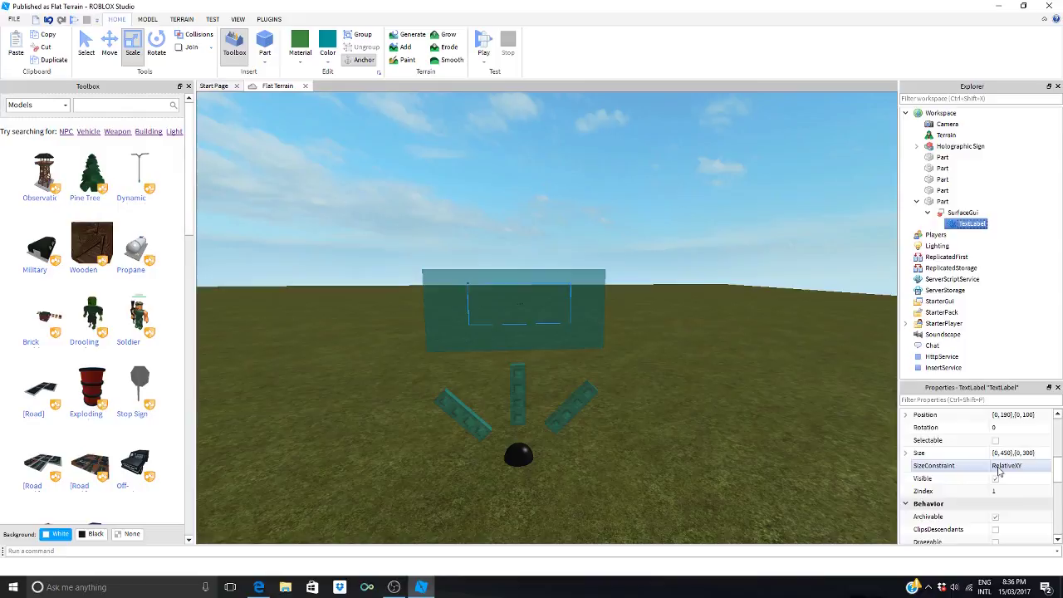
scroll(1000, 471, down, 2)
scroll(1000, 471, down, 2)
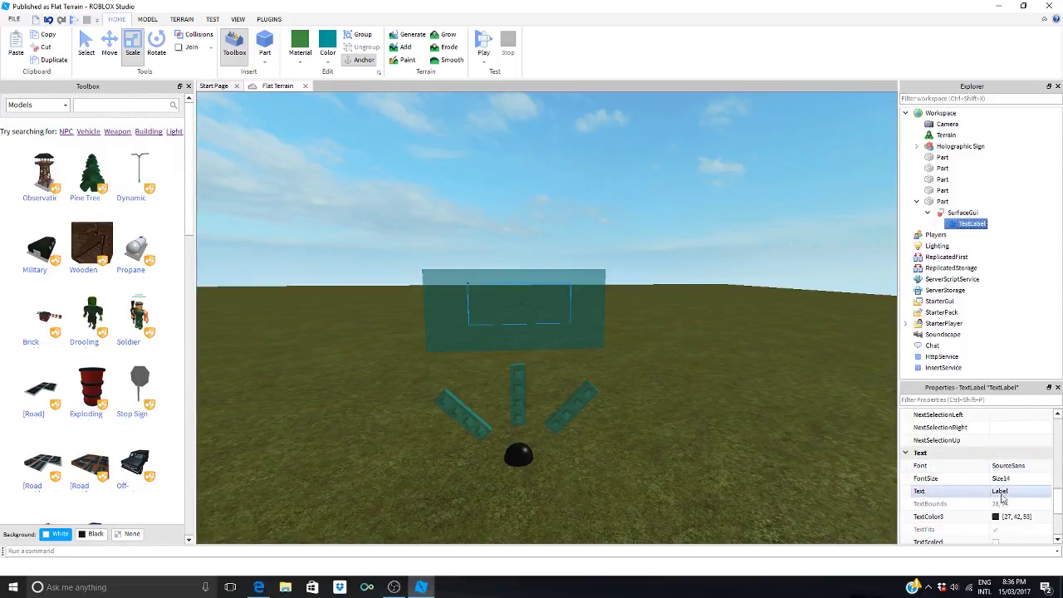
click(1005, 491)
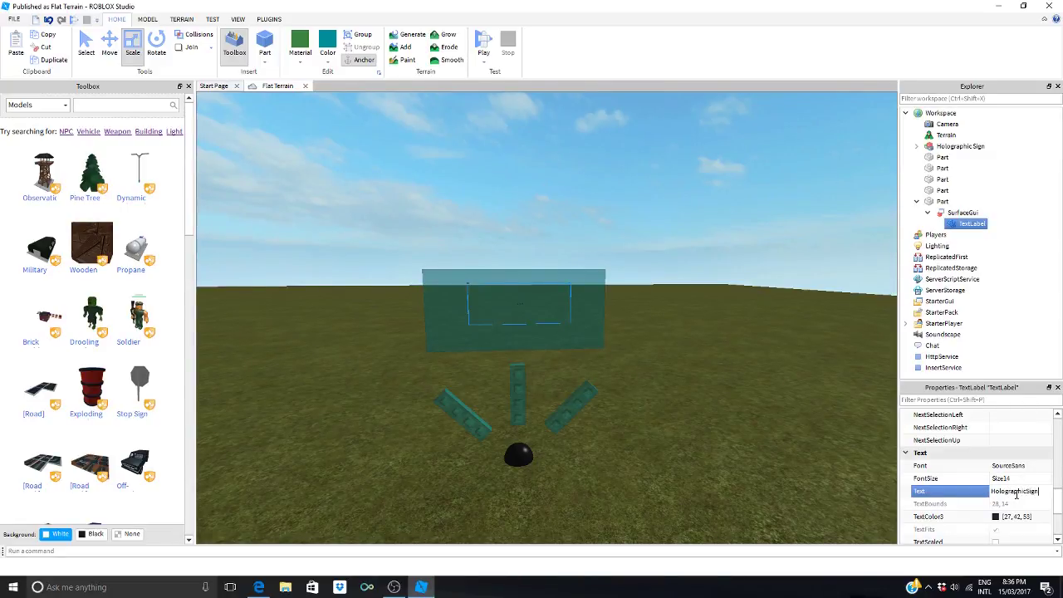
key(Return)
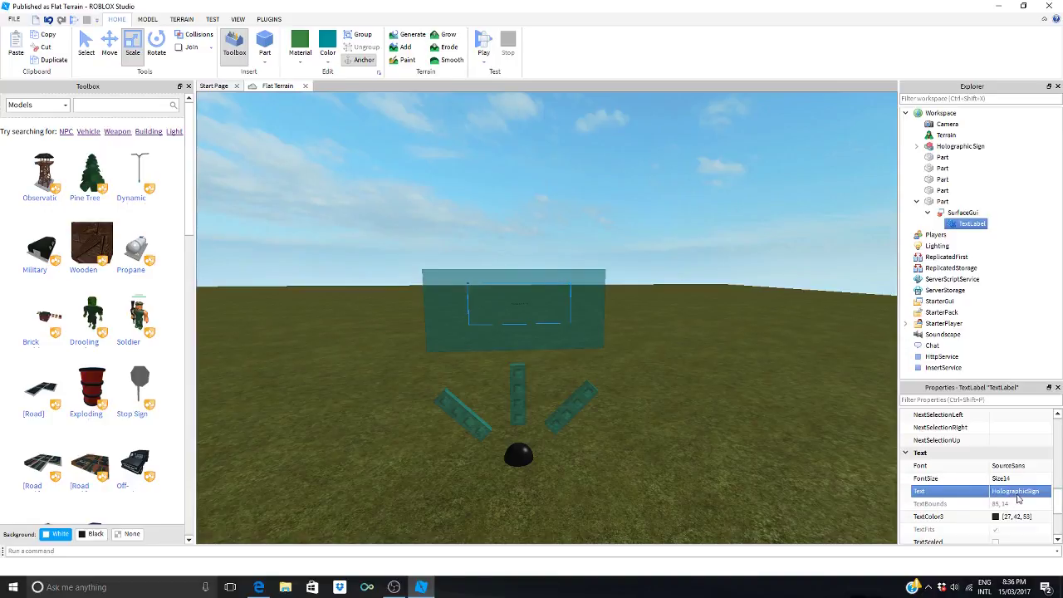
click(1027, 495)
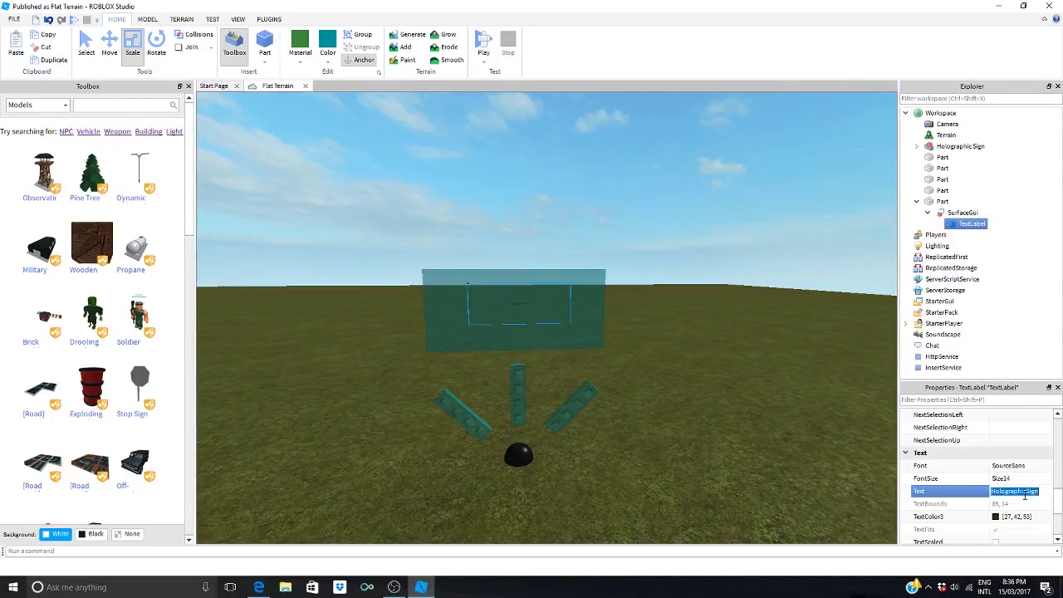
click(1025, 494)
key(Return)
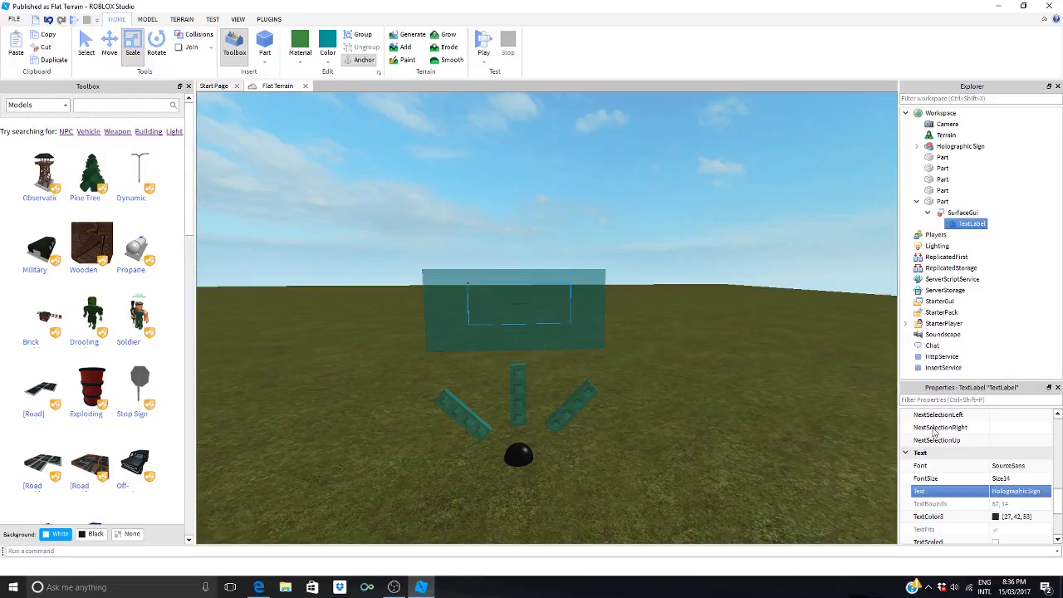
Step: Check the new text on the panel and set the text label's font size to Size60
click(583, 221)
scroll(584, 221, up, 6)
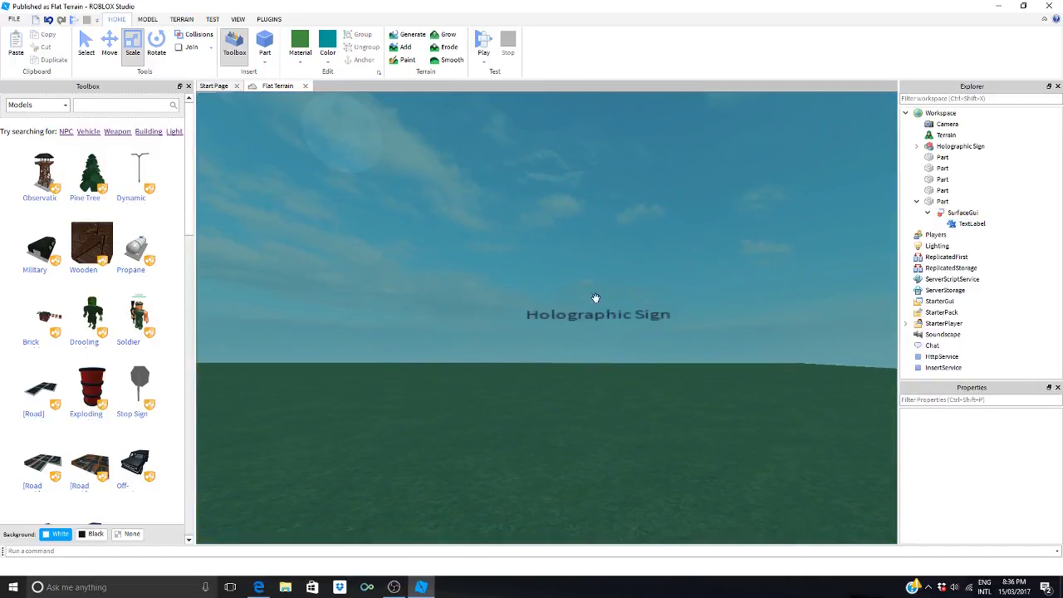
scroll(604, 322, down, 5)
click(971, 224)
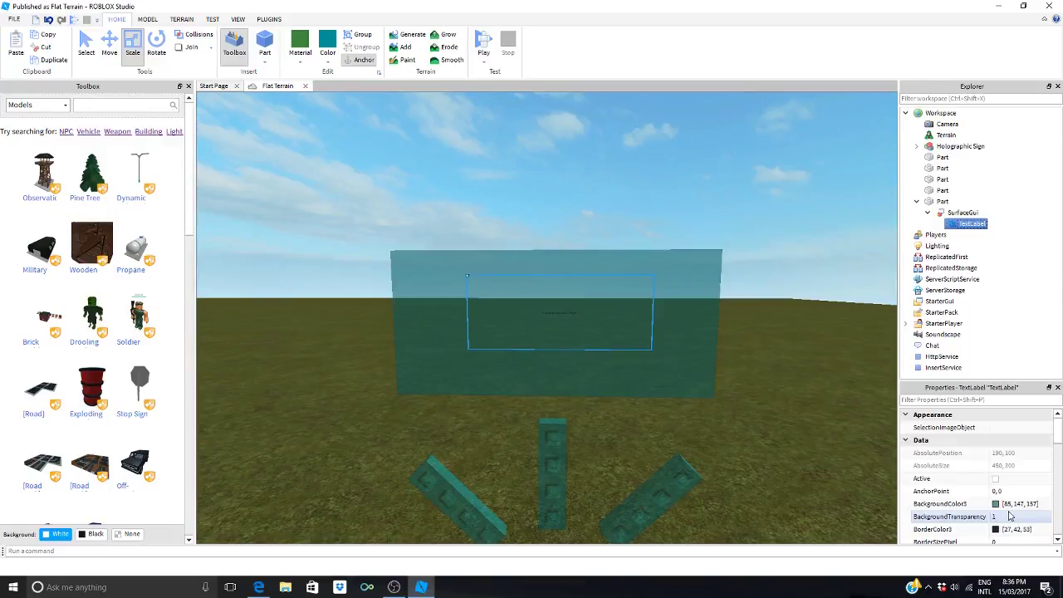
scroll(1009, 516, down, 4)
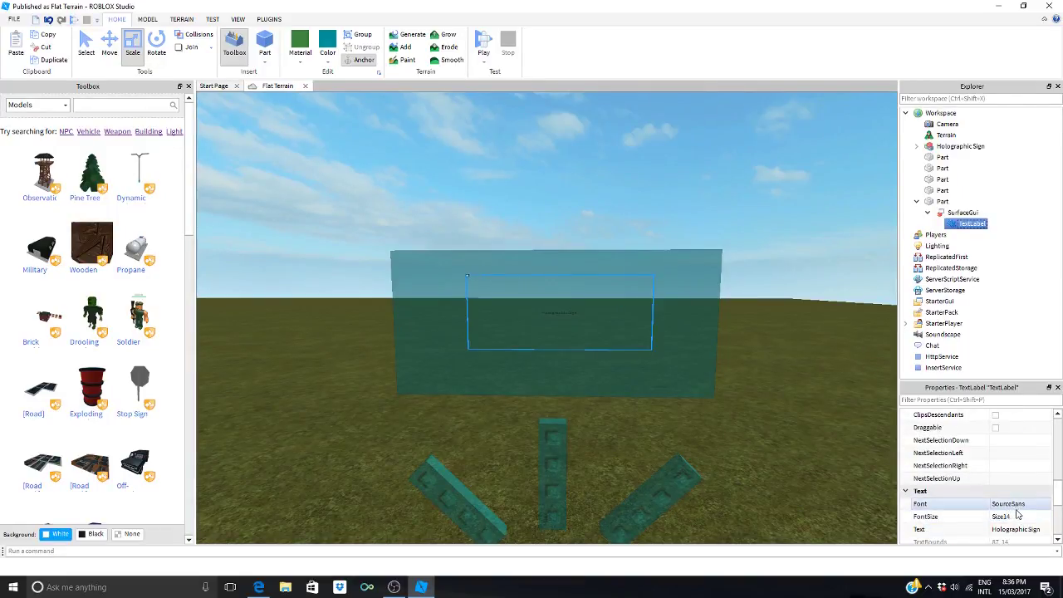
click(1009, 517)
click(1013, 516)
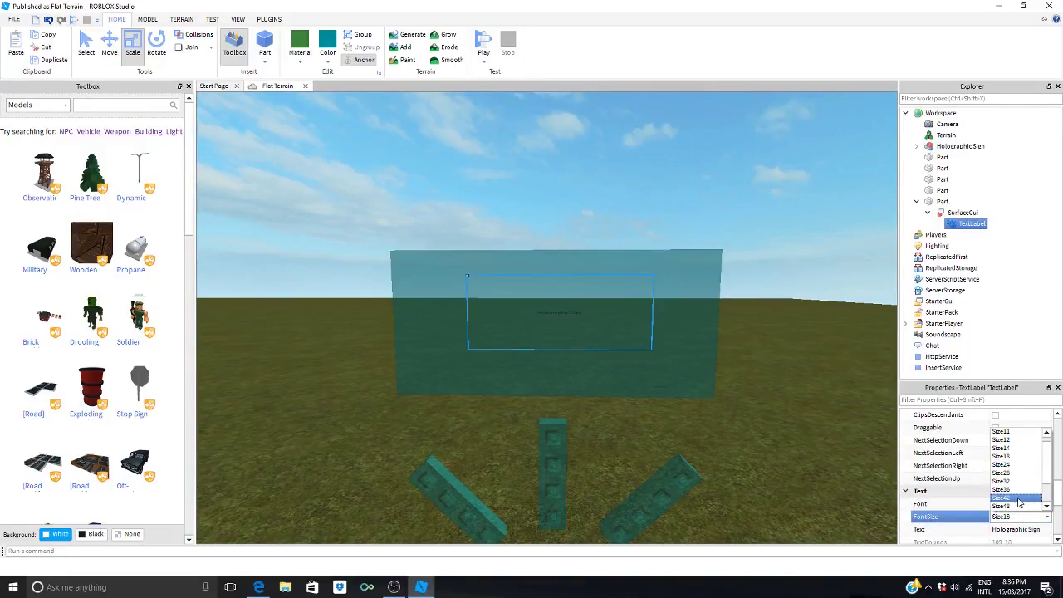
scroll(1020, 502, down, 2)
click(1018, 504)
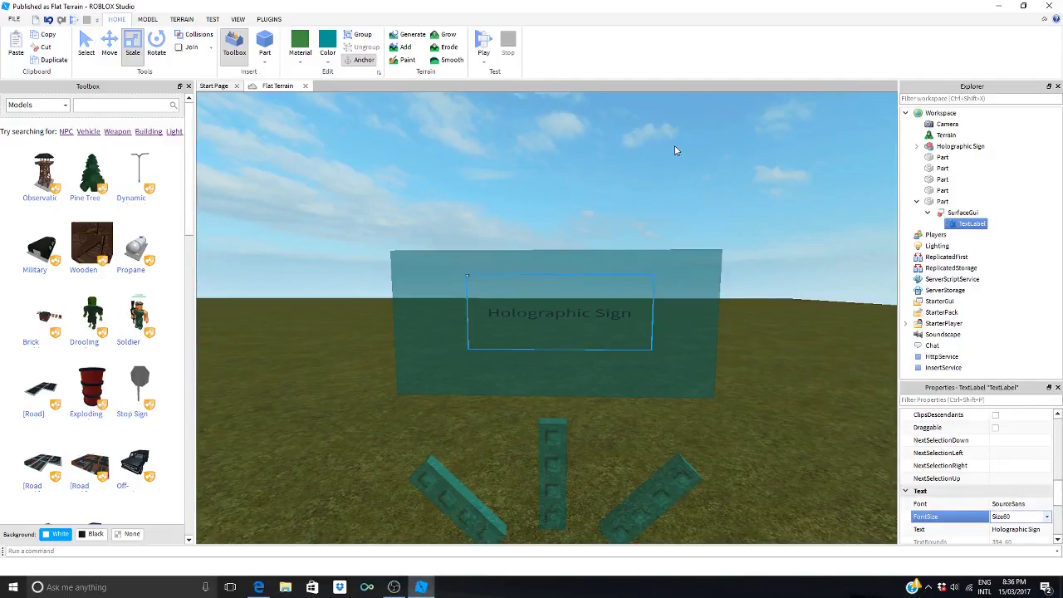
Step: Deselect the label and examine the finished sign and the nearby example sign, close up and from a distance
click(675, 147)
scroll(675, 146, up, 2)
right_click(674, 146)
click(448, 48)
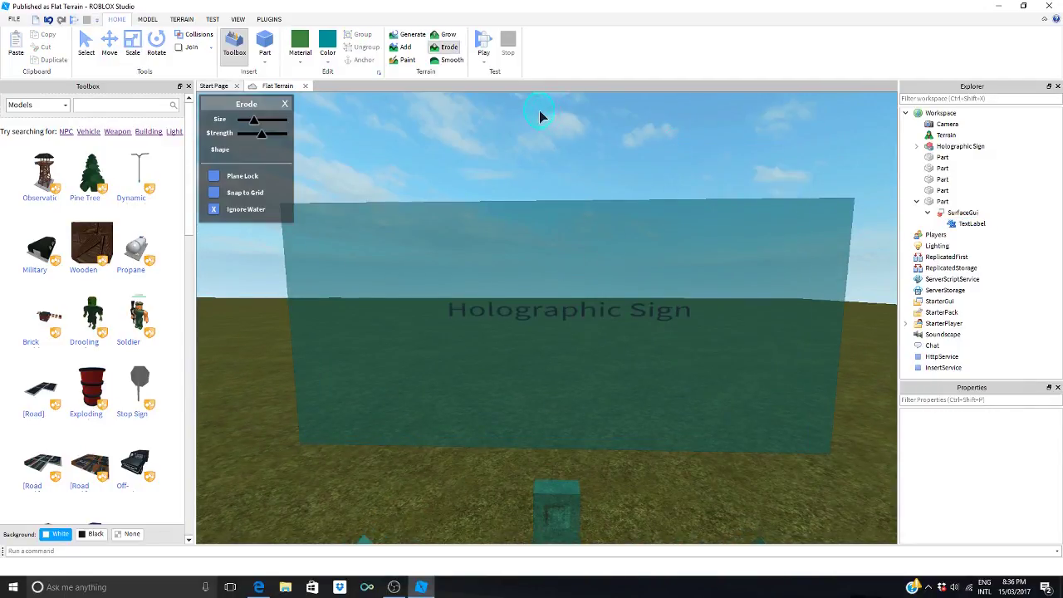
click(284, 106)
right_drag(592, 153, 592, 153)
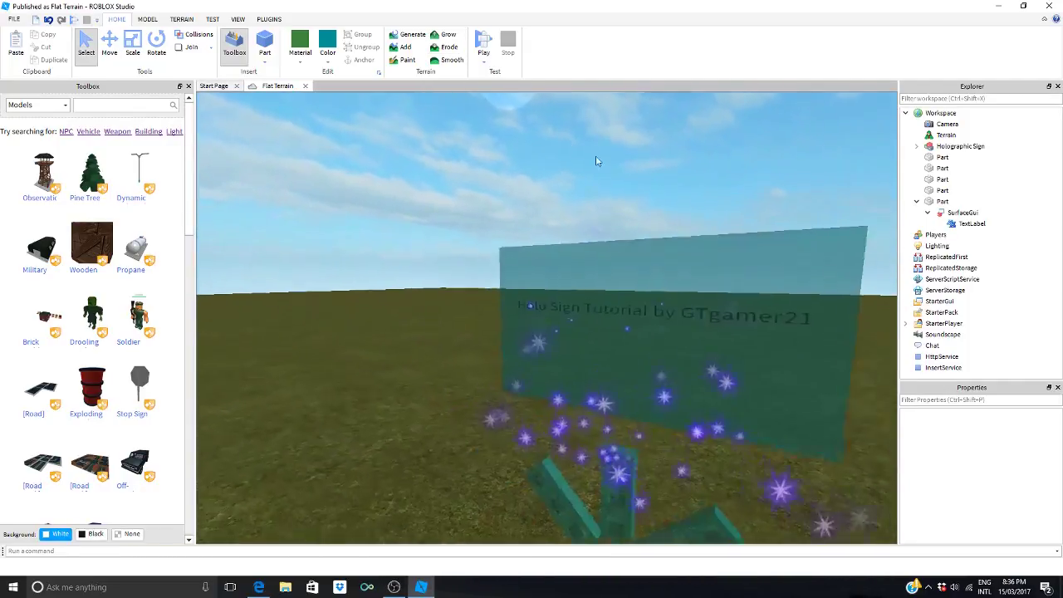
right_drag(595, 156, 590, 194)
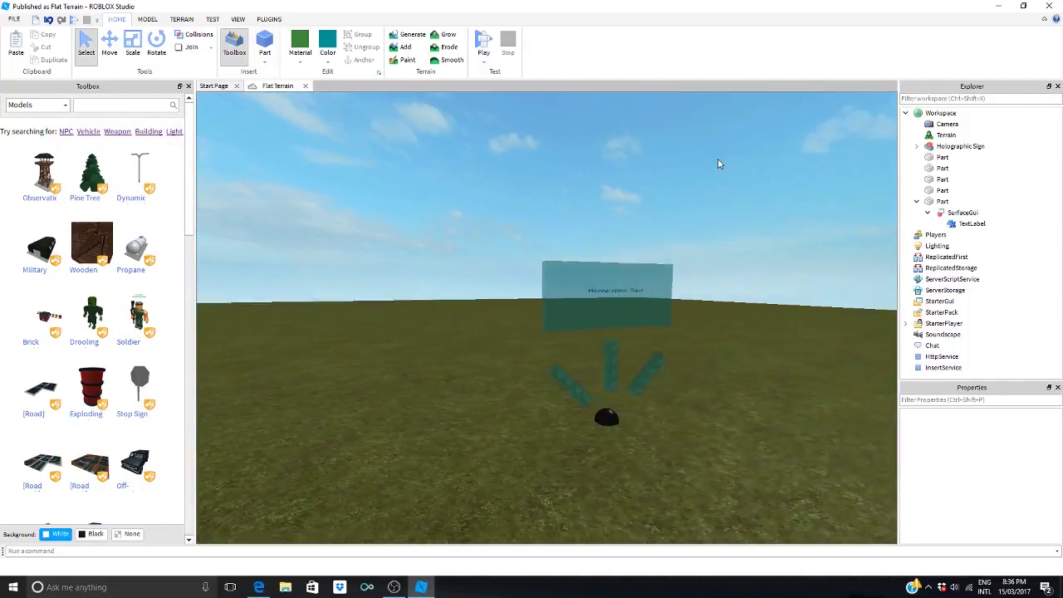
scroll(718, 159, up, 3)
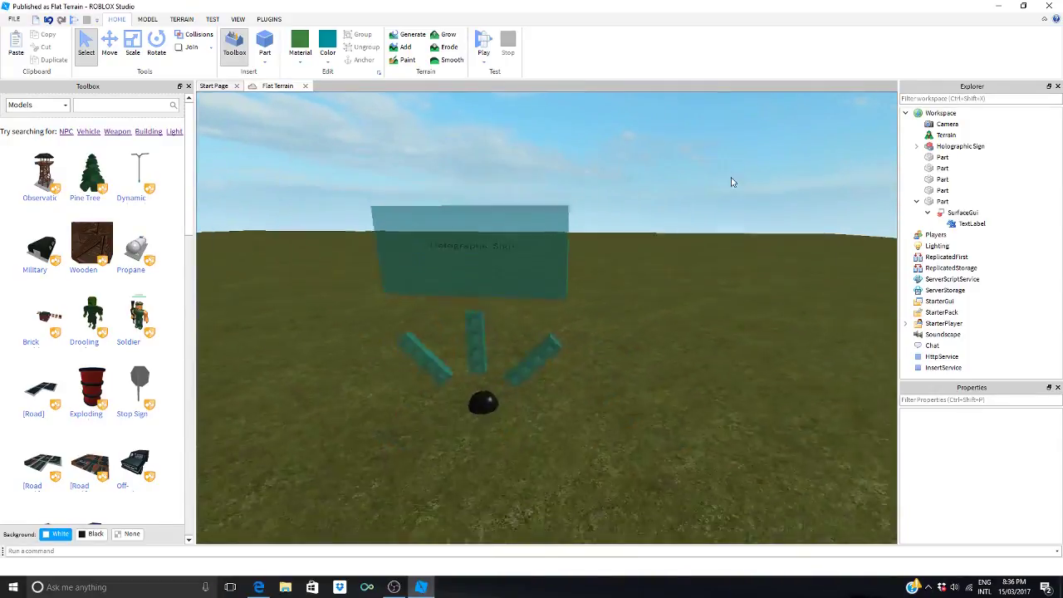
key(s)
key(a)
key(w)
key(d)
key(s)
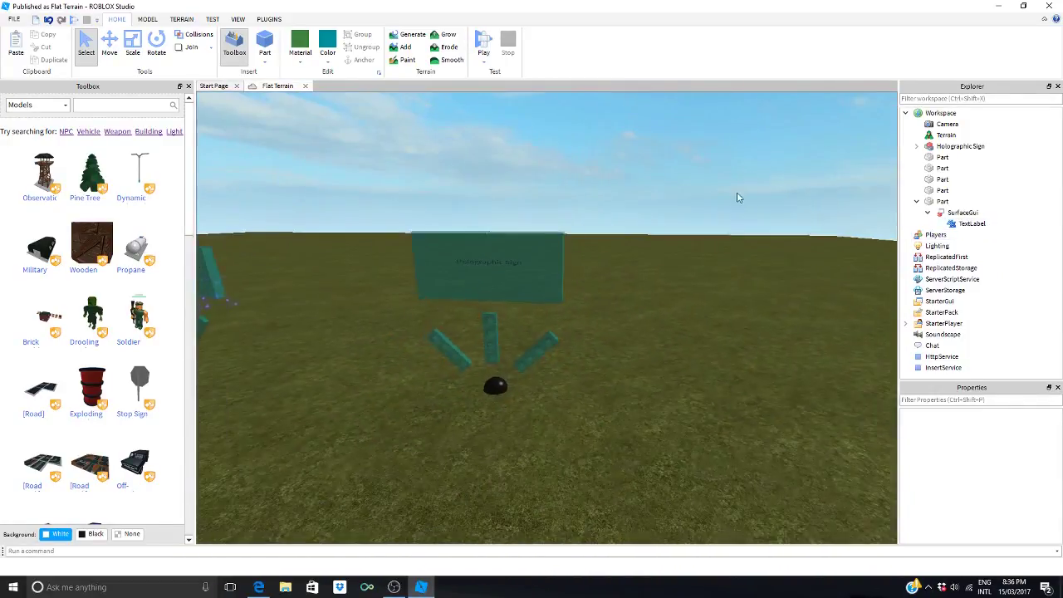
right_drag(740, 197, 741, 219)
key(w)
key(s)
Step: Group the sign's five loose parts into one model and rename it "Holo Sign"
click(928, 212)
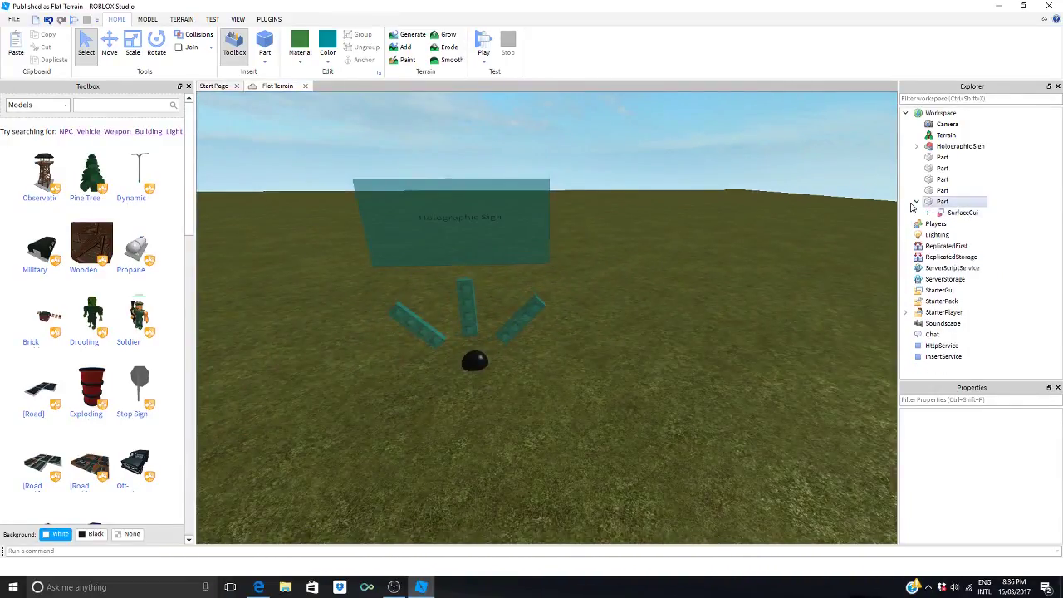
click(916, 202)
drag(1005, 210, 942, 164)
key(ctrl+g)
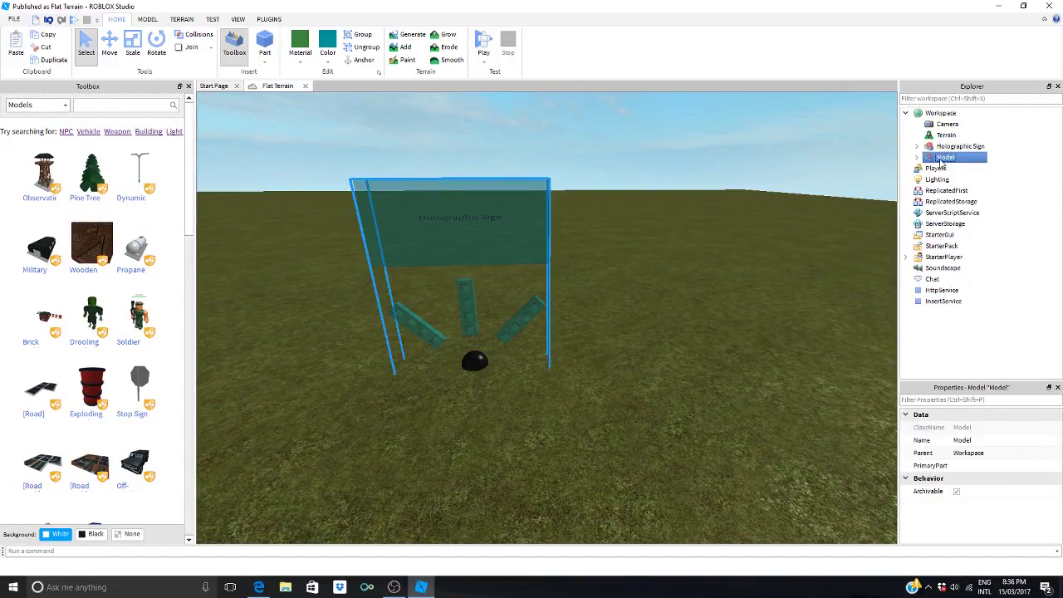
right_click(942, 165)
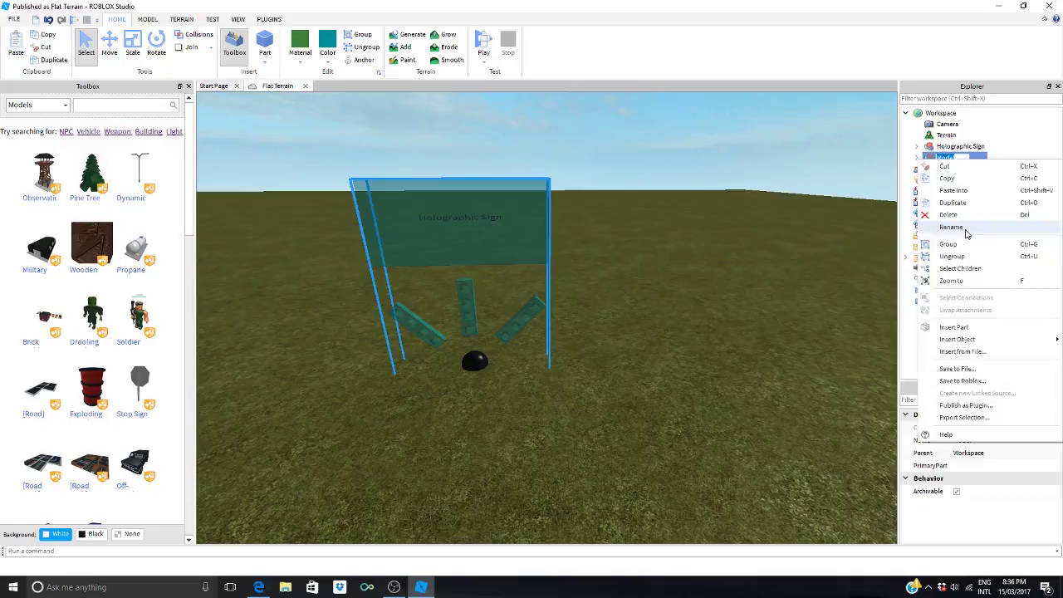
click(965, 229)
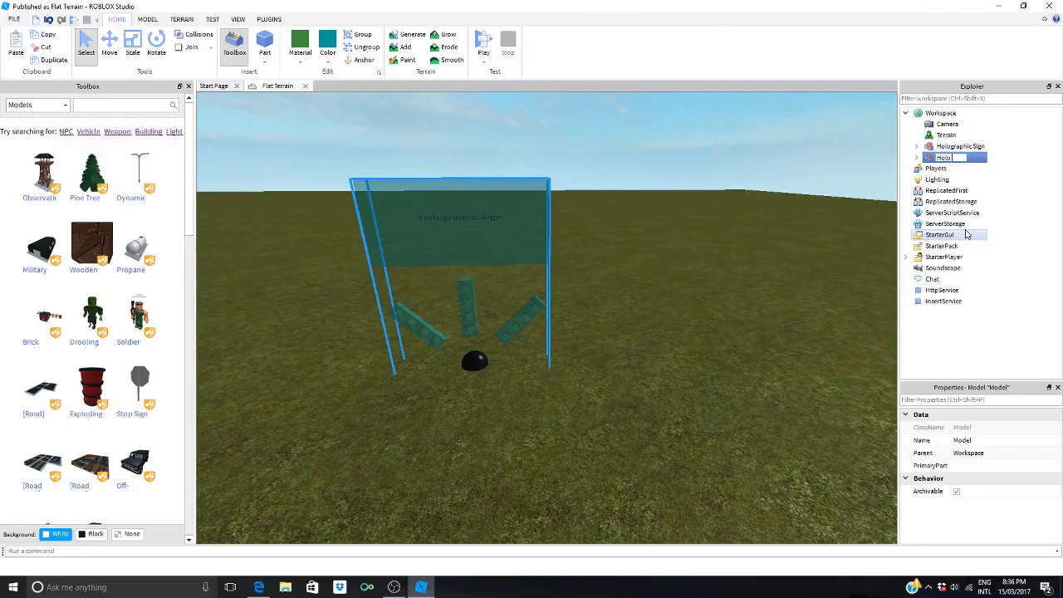
key(Return)
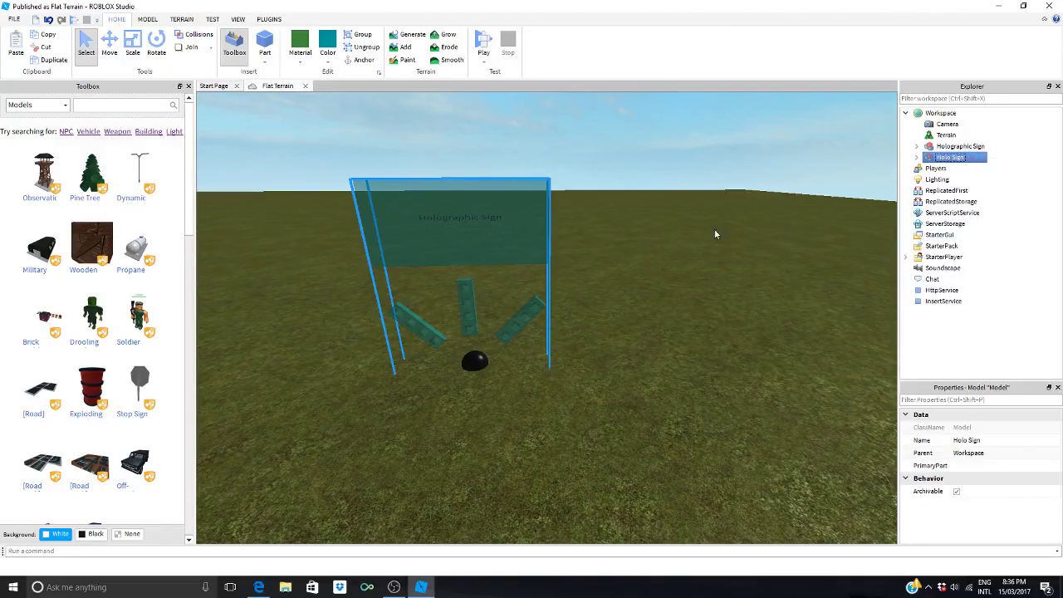
Step: Deselect the Holo Sign model, expand its contents in the object tree, and insert a new block part beside the projector blocks
click(606, 168)
key(a)
key(s)
right_drag(576, 166, 242, 131)
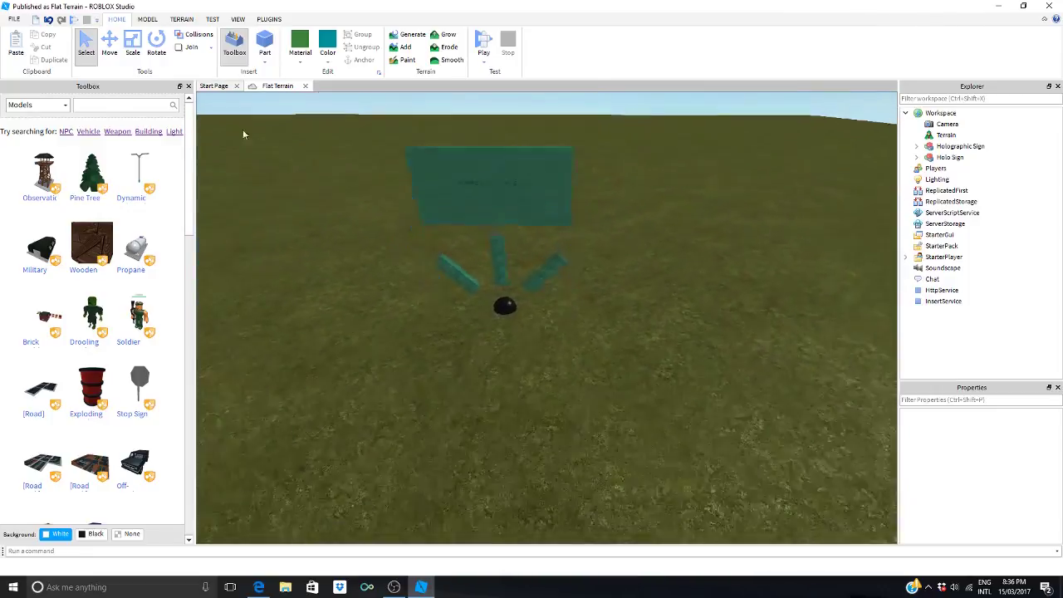
click(917, 157)
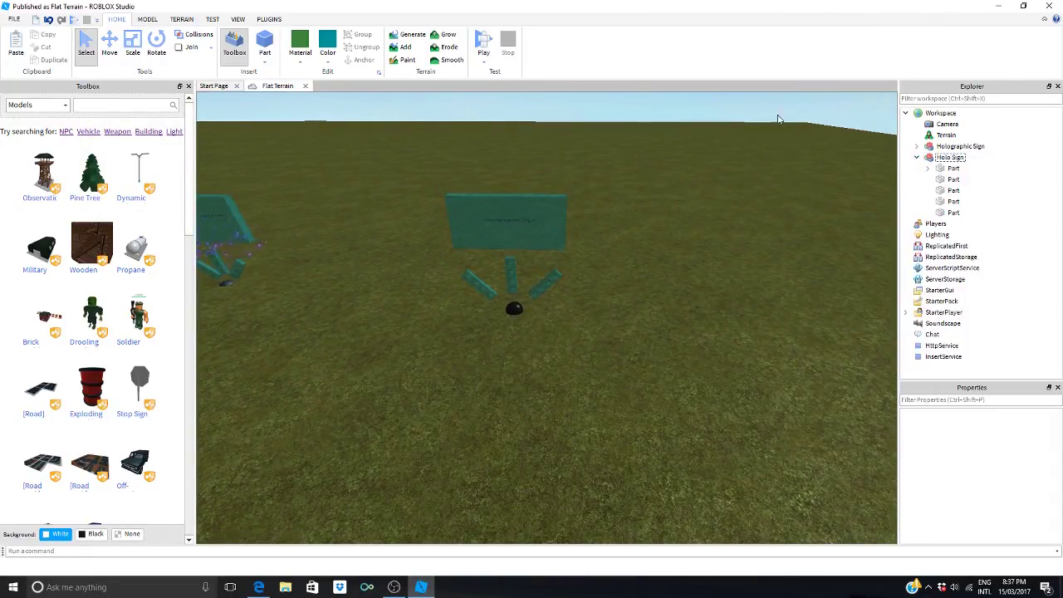
click(261, 45)
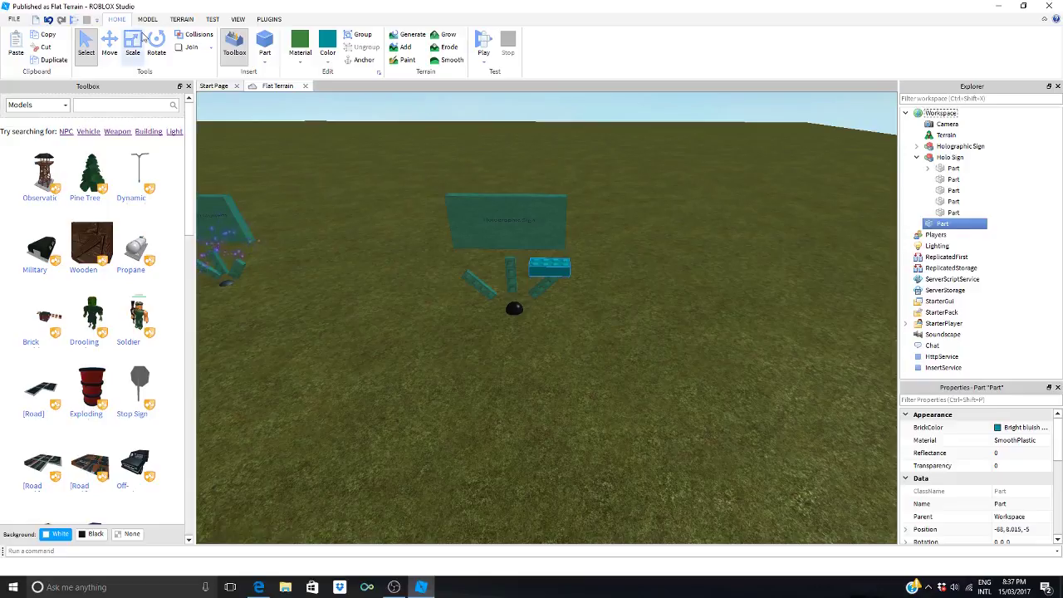
Step: Scale the new block down in length and depth until it is a small cube
key(ctrl+2)
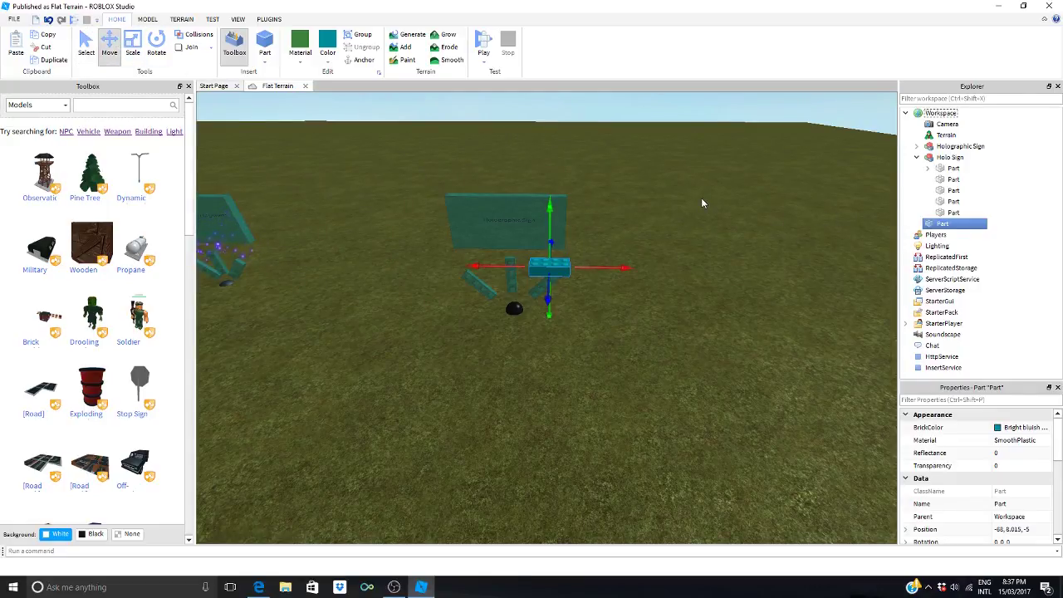
right_drag(703, 203, 702, 218)
key(w)
click(133, 43)
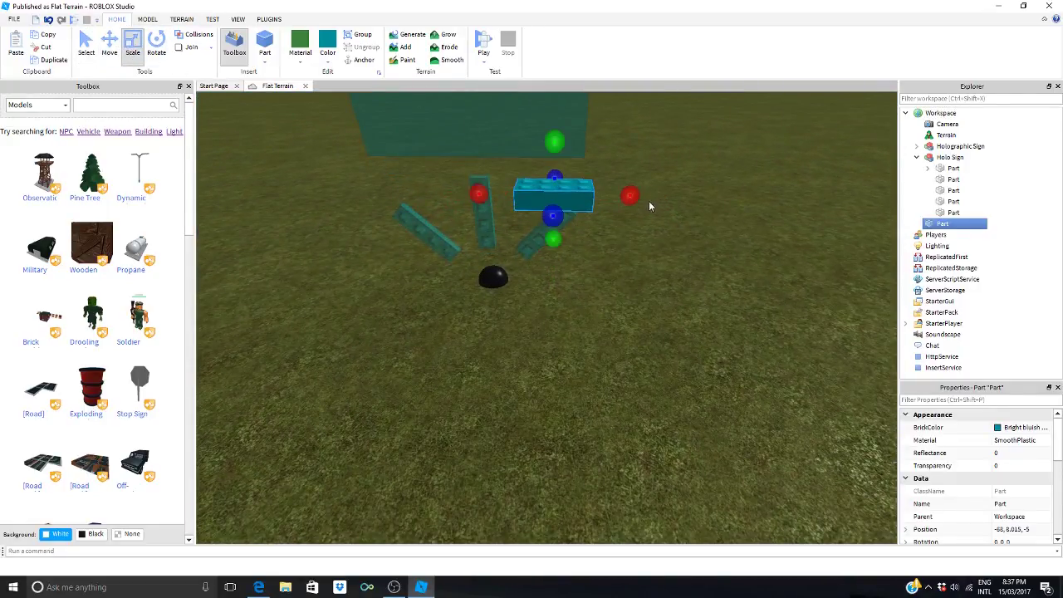
drag(629, 195, 573, 194)
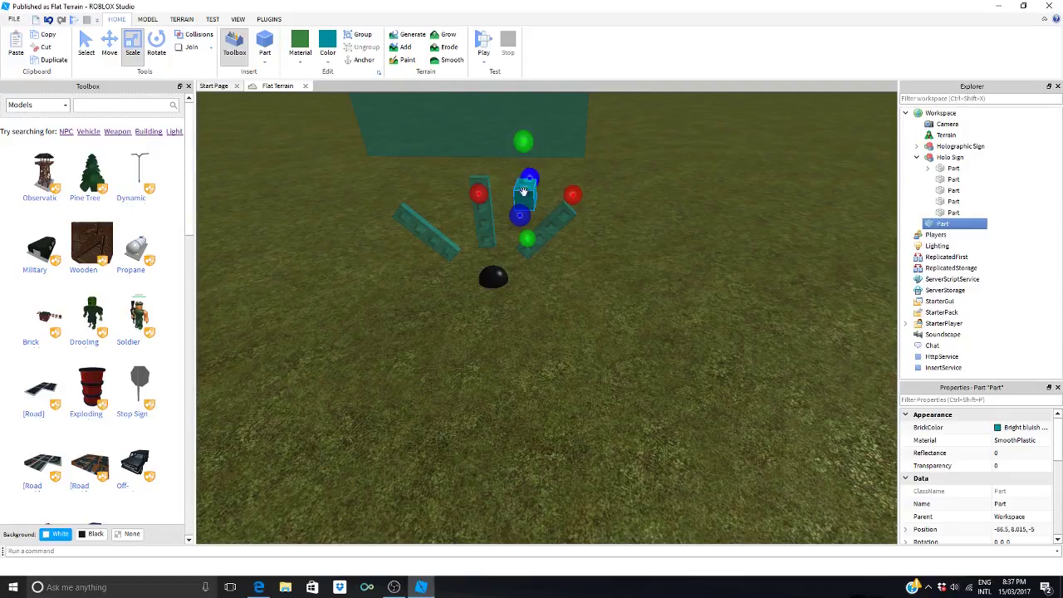
drag(519, 215, 524, 200)
Step: Move the small cube over the middle projector block, to about position -63.5, 8.015, -4.5
key(a)
right_drag(534, 189, 573, 191)
scroll(533, 185, down, 5)
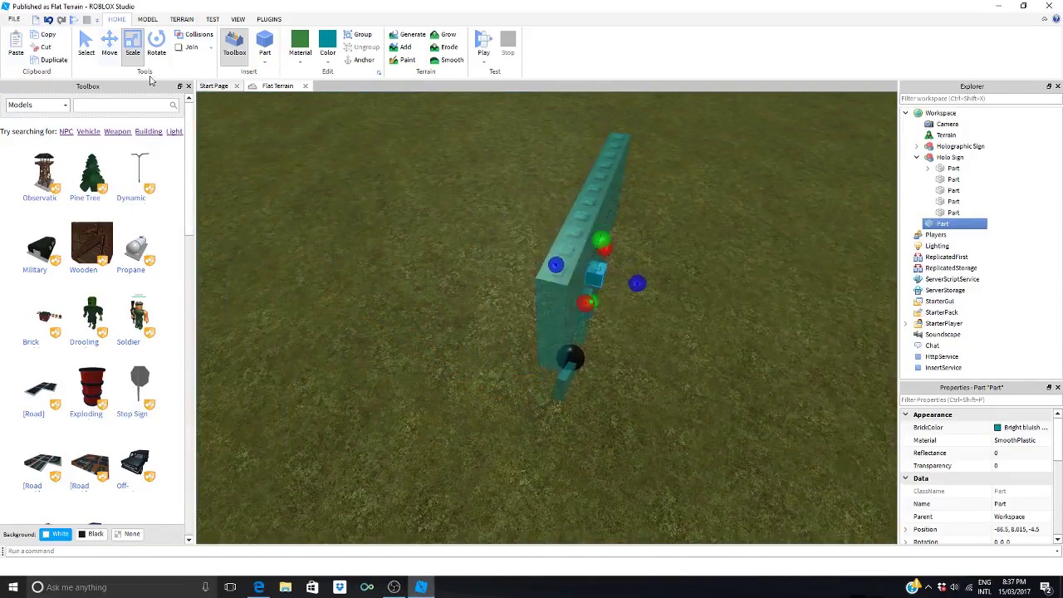
key(ctrl+2)
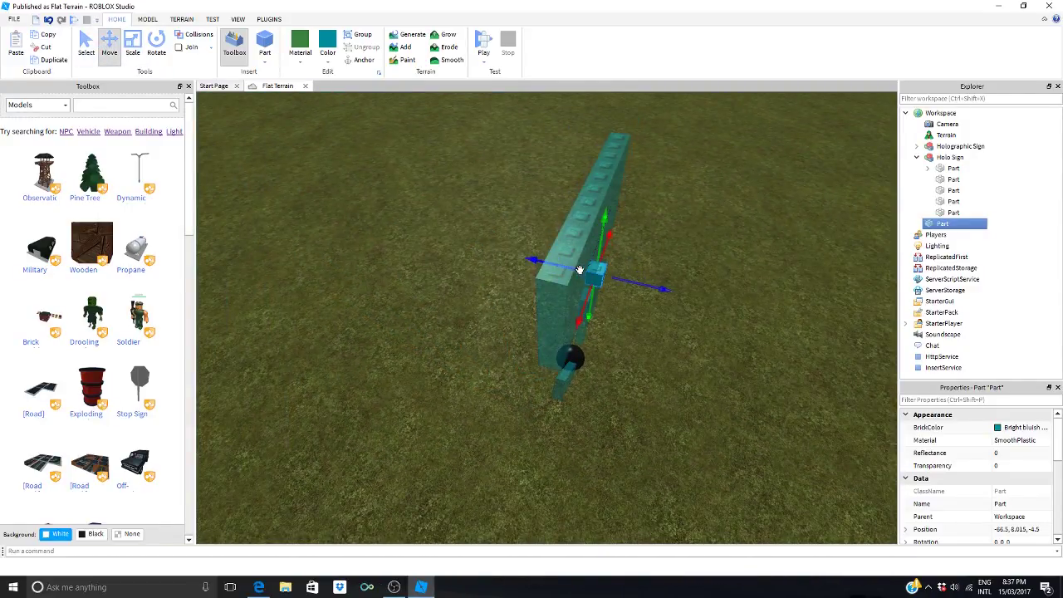
drag(580, 270, 588, 309)
right_drag(588, 309, 632, 380)
drag(620, 354, 619, 290)
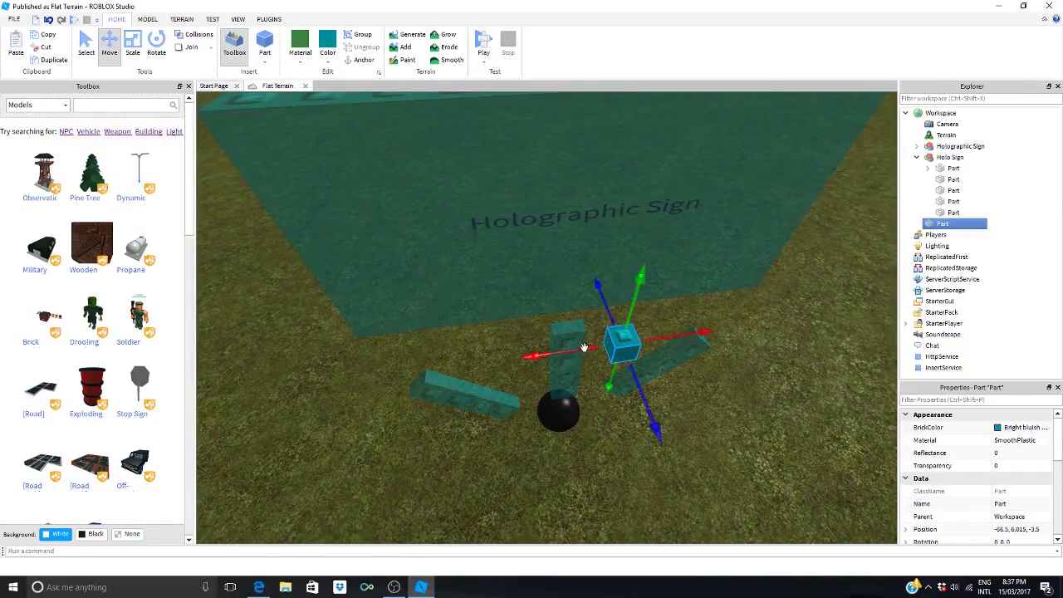
drag(584, 349, 543, 355)
right_drag(681, 310, 711, 377)
drag(430, 250, 425, 248)
right_drag(583, 226, 585, 230)
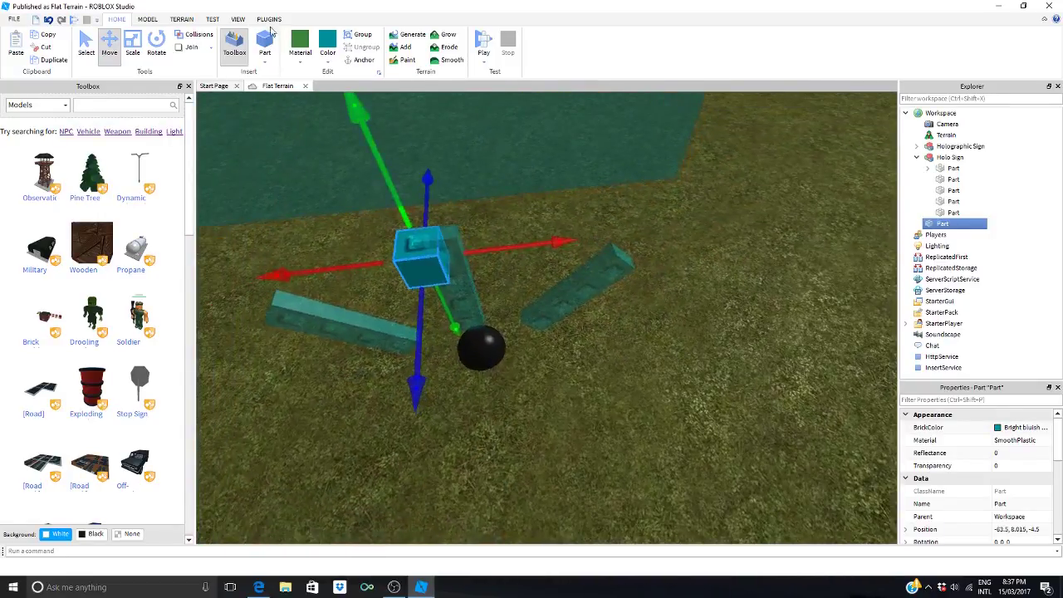
Step: Widen the cube to two studs across the middle projector block and view it with the whole sign
click(133, 46)
drag(509, 258, 553, 247)
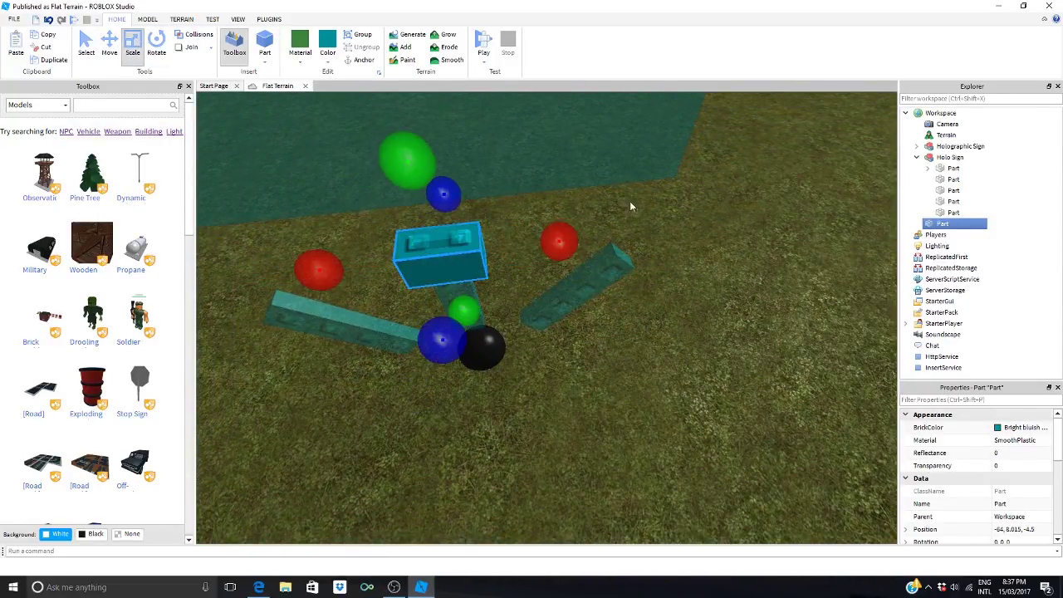
right_drag(704, 178, 703, 180)
key(s)
click(703, 181)
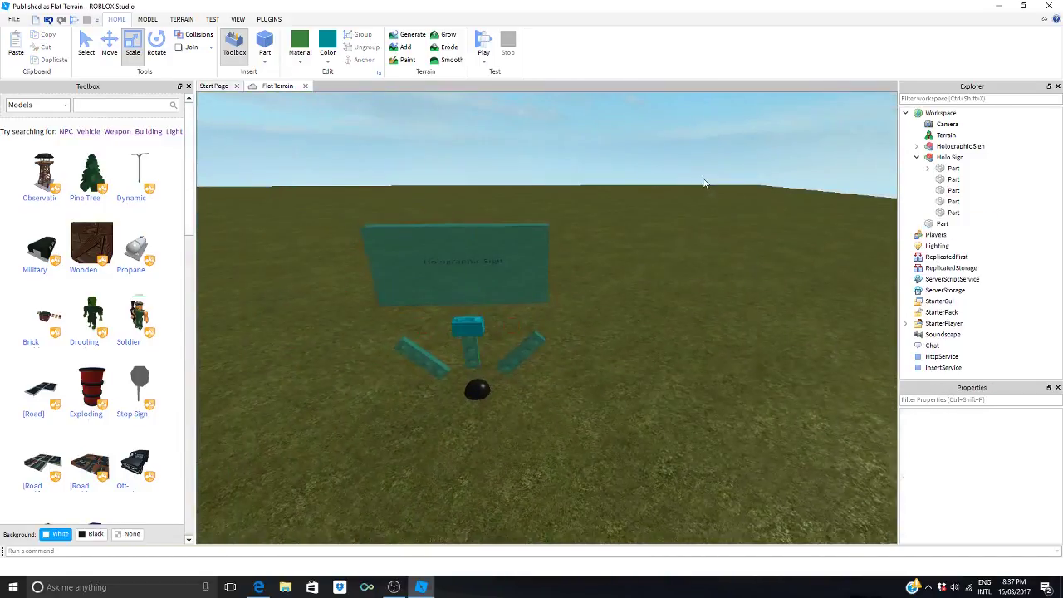
Step: Set the transparency of the small block above the middle projector to 1
key(w)
click(408, 342)
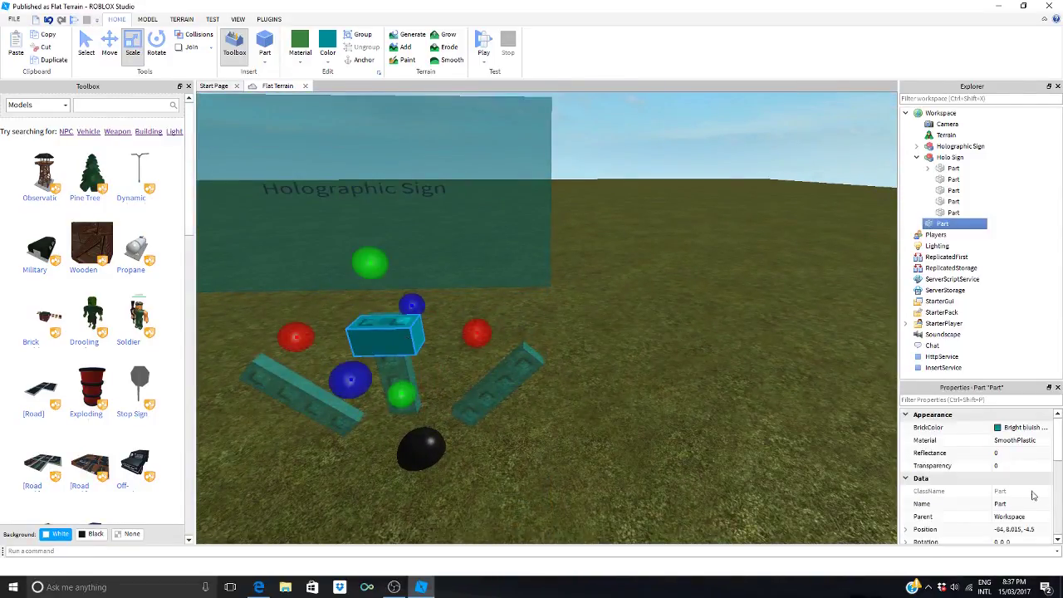
click(1005, 466)
text(1)
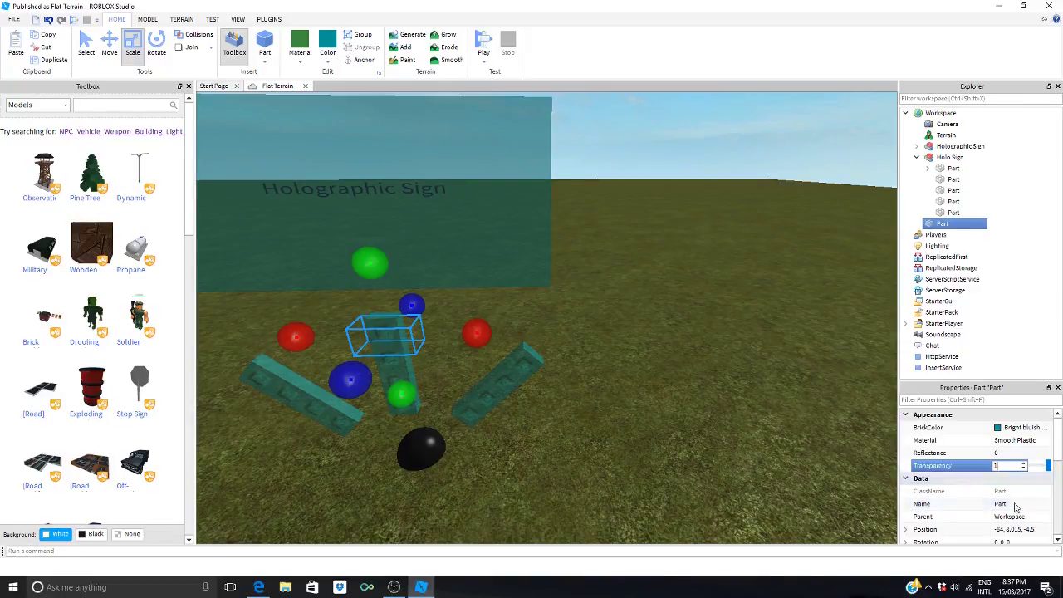
Step: Turn off CanCollide for the invisible block and rename it "Particles"
drag(1057, 451, 1059, 490)
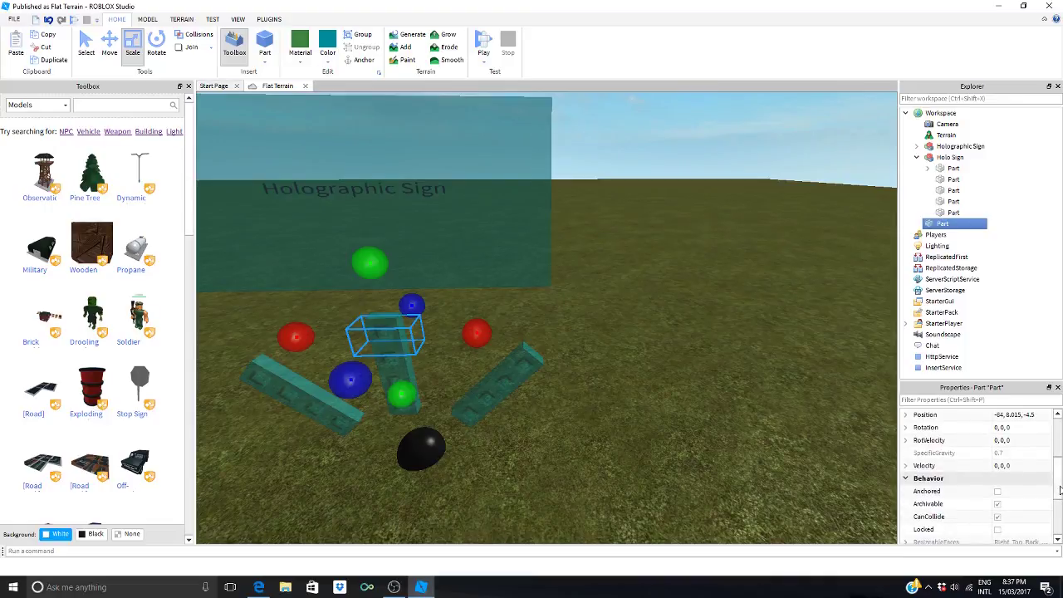
click(997, 517)
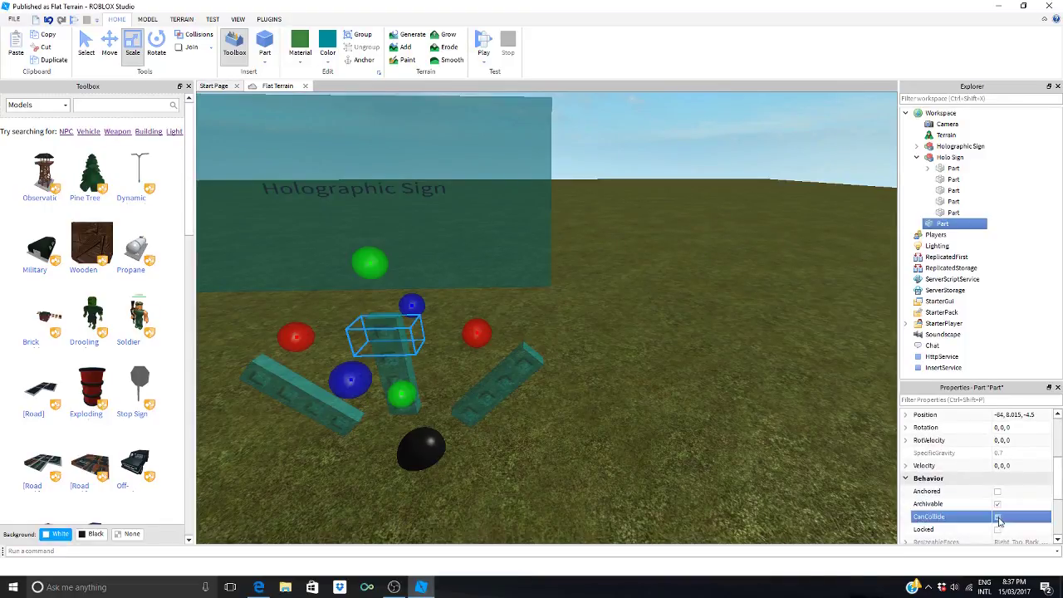
right_click(946, 224)
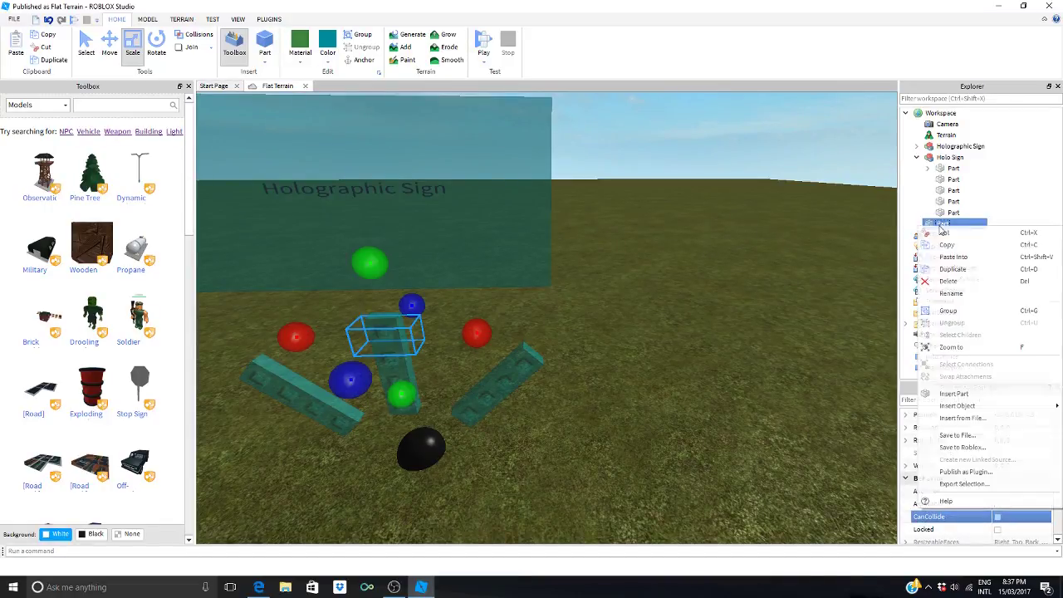
click(960, 294)
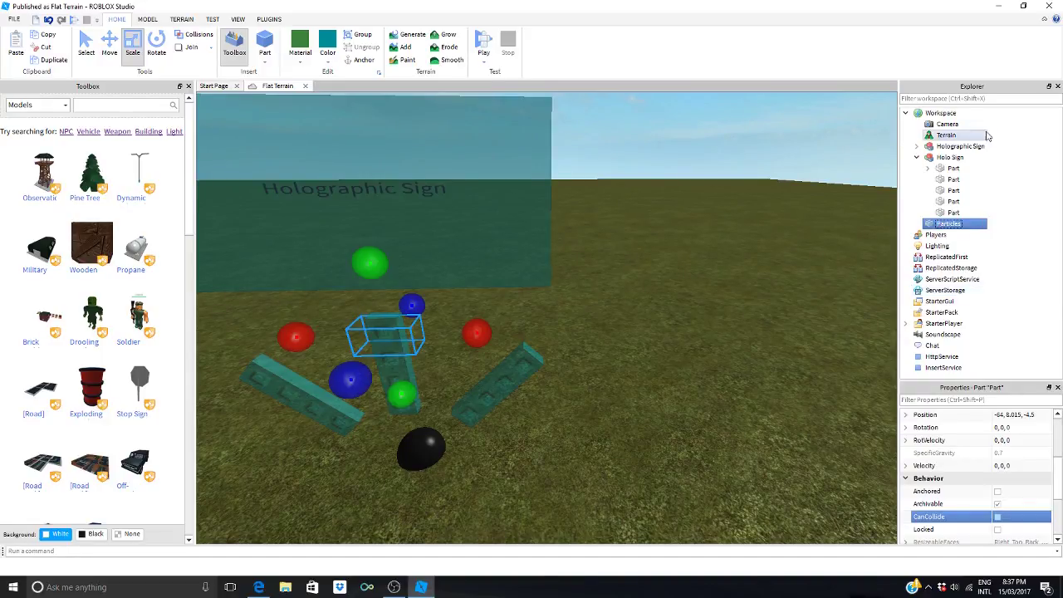
Step: Try out a Sparkles effect in the Particles part, view it on the sign, and delete it
right_click(932, 226)
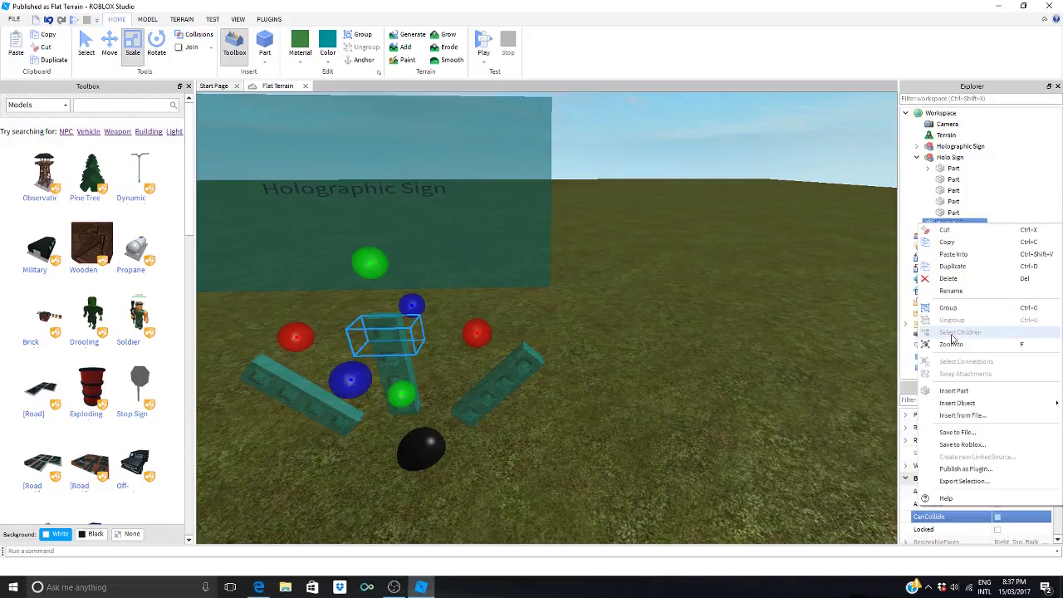
mouse_move(976, 404)
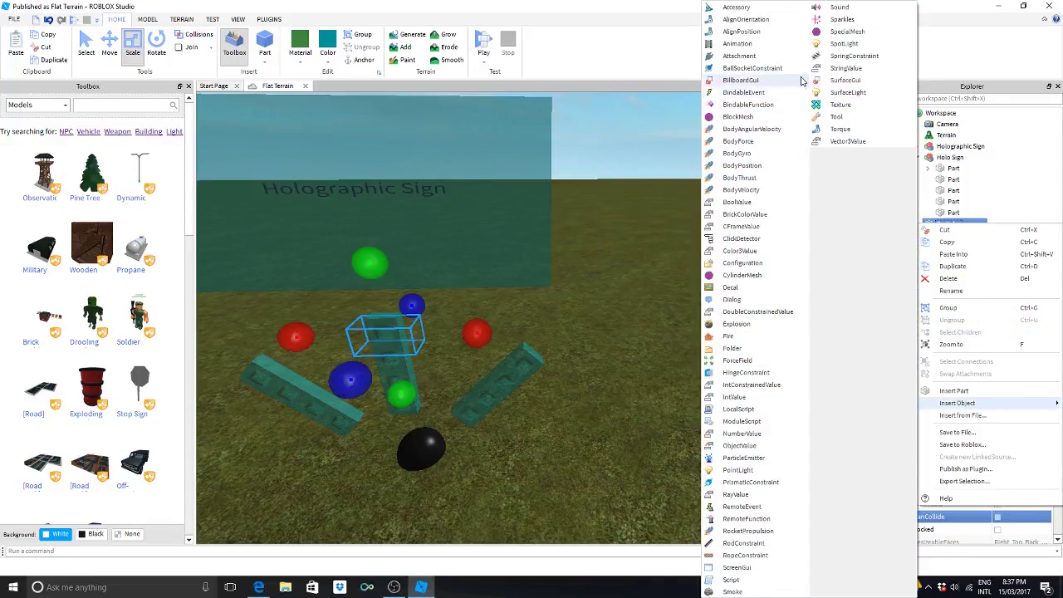
click(841, 20)
right_drag(561, 372, 741, 323)
right_click(947, 235)
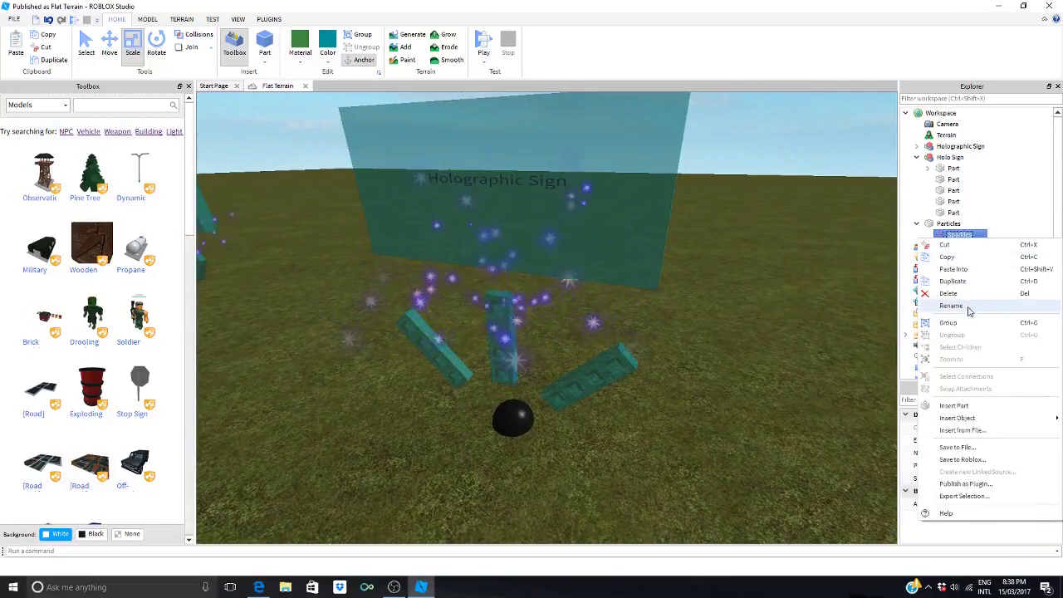
click(948, 293)
Step: Insert a ParticleEmitter into the Particles part
right_click(946, 221)
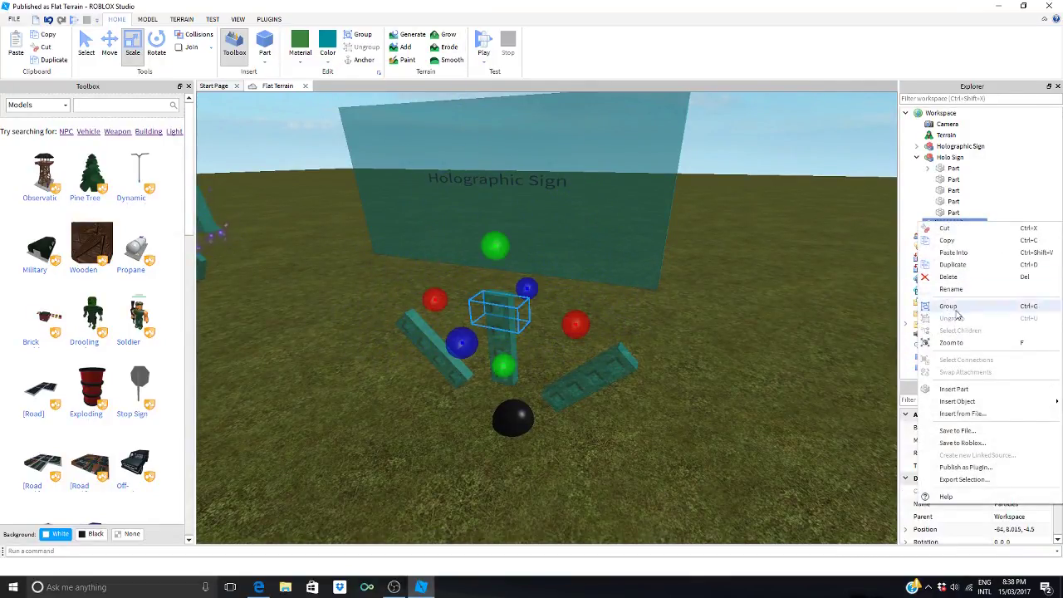
mouse_move(965, 407)
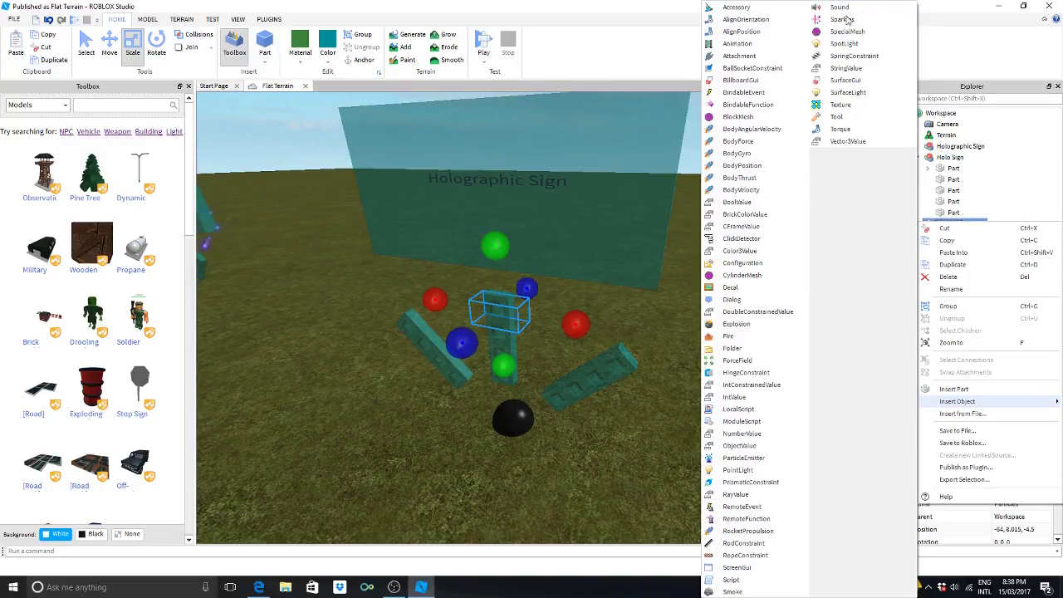
click(736, 458)
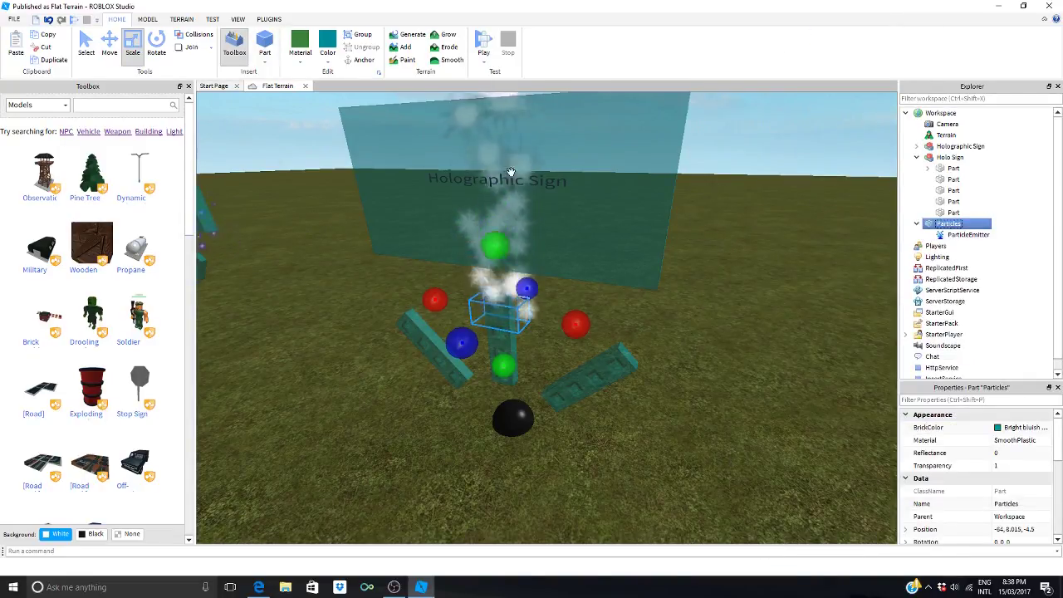
Step: Examine the emitted particle stream in front of the sign, close up and from a distance, alongside the example sign
scroll(713, 223, down, 3)
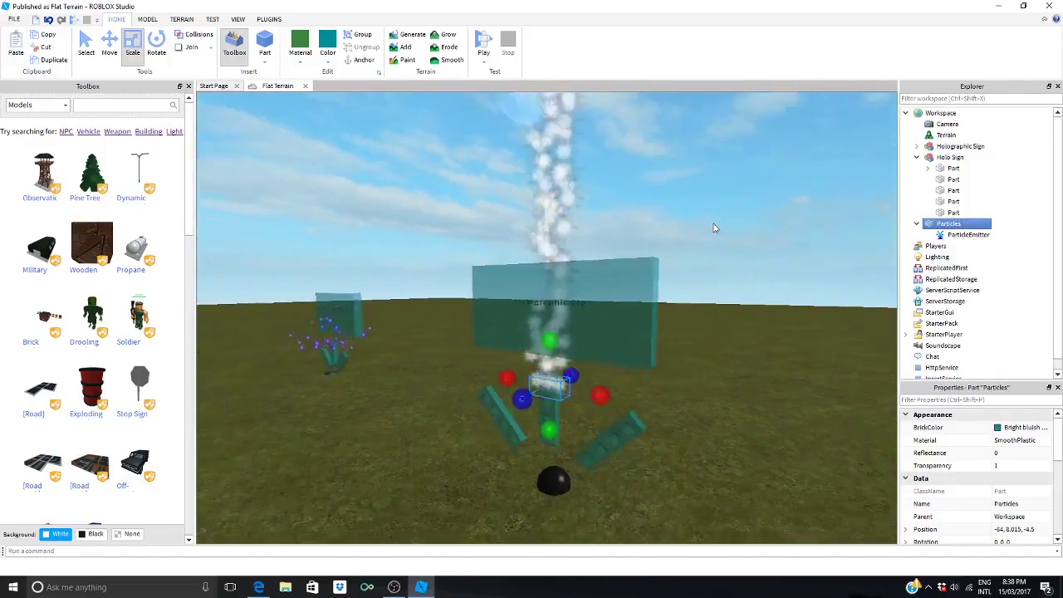
right_drag(715, 228, 715, 228)
scroll(714, 227, down, 3)
right_drag(714, 228, 716, 230)
scroll(716, 230, up, 3)
scroll(550, 240, down, 5)
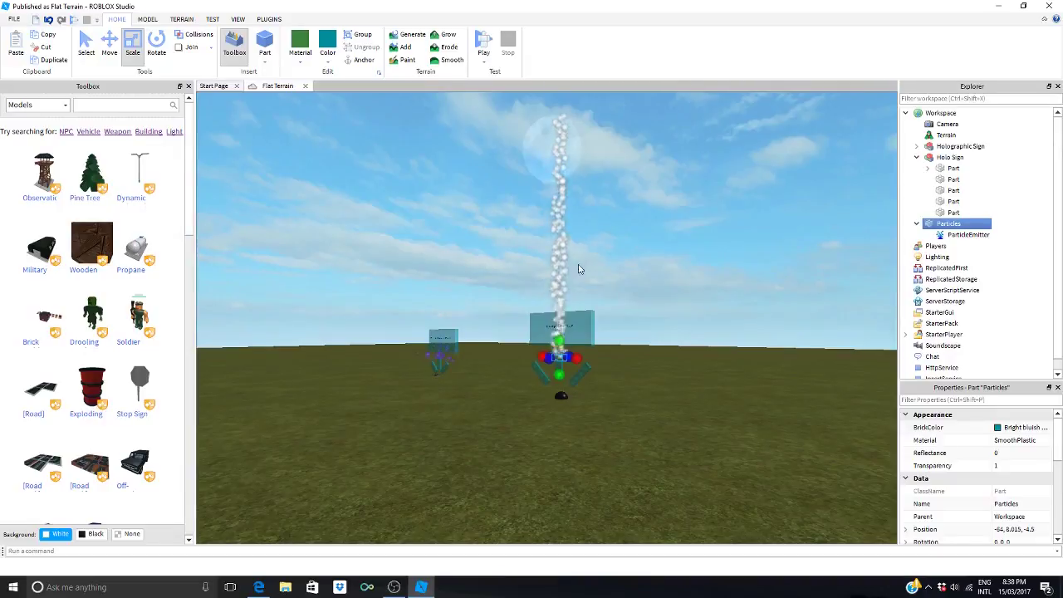
key(w)
right_drag(656, 324, 655, 324)
key(a)
scroll(656, 324, down, 8)
key(w)
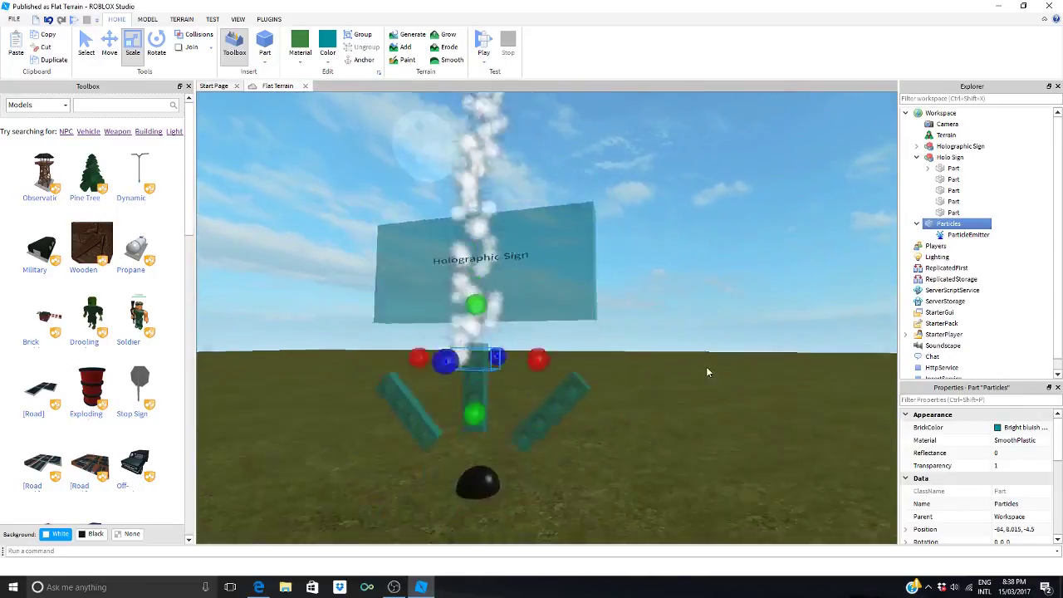
key(a)
scroll(714, 225, down, 4)
scroll(692, 294, up, 2)
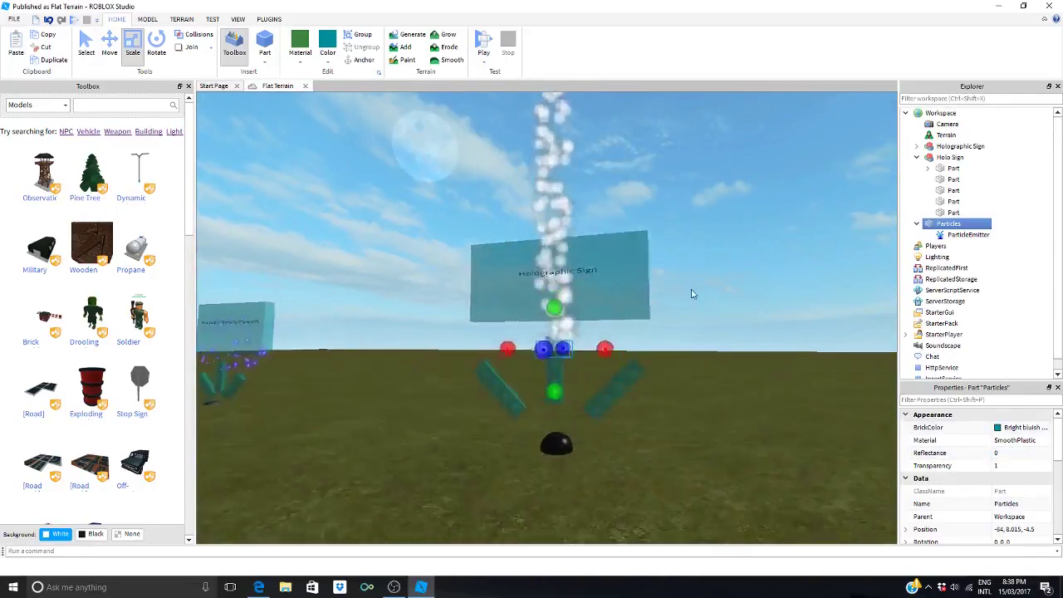
right_drag(693, 294, 736, 175)
scroll(736, 175, up, 3)
right_drag(628, 188, 634, 213)
scroll(634, 212, down, 5)
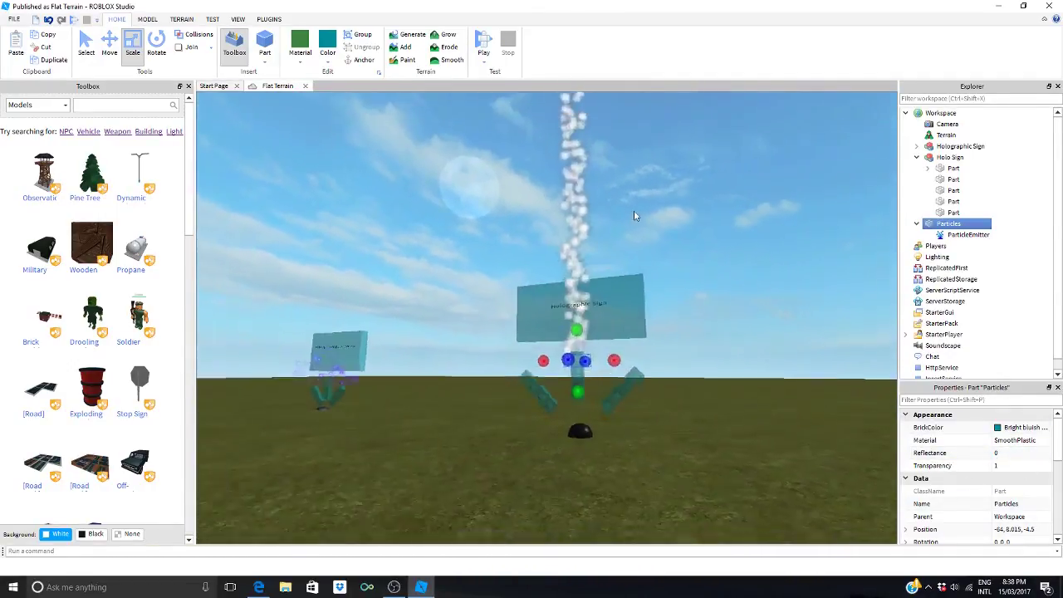
right_drag(624, 140, 617, 194)
scroll(618, 194, up, 5)
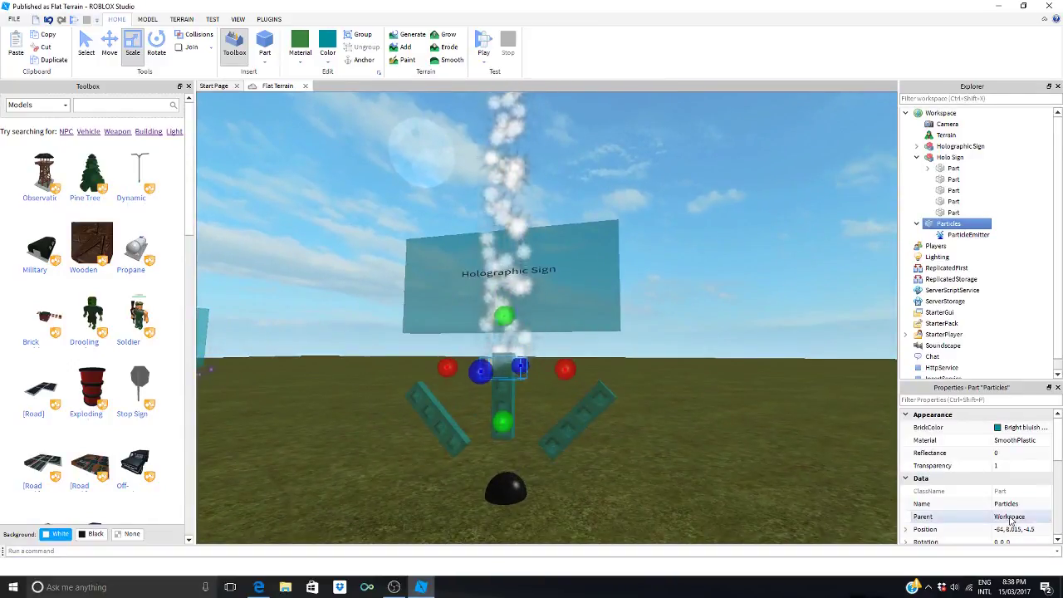
scroll(1058, 448, down, 5)
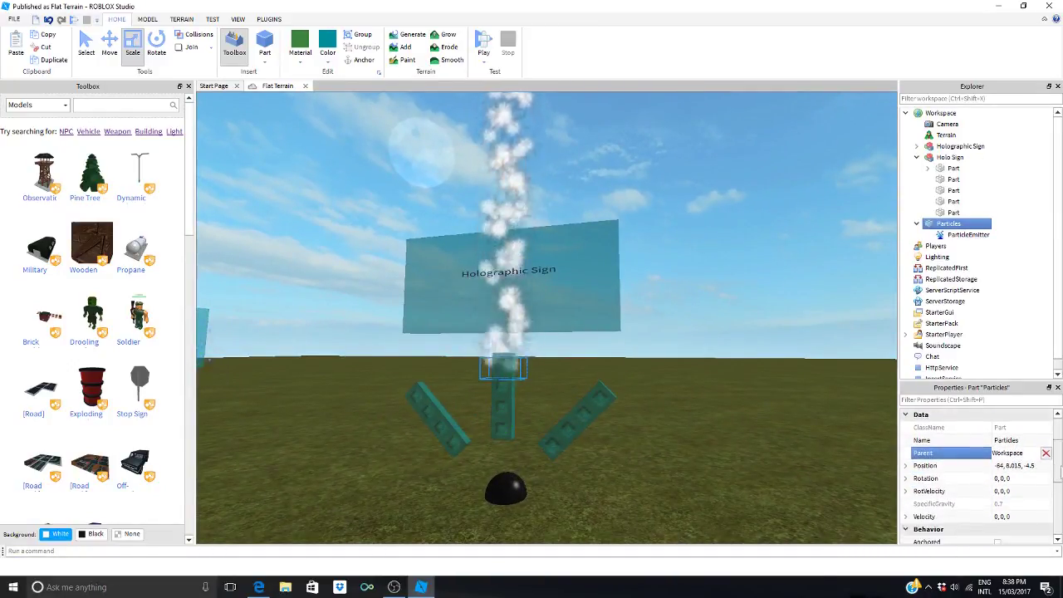
scroll(981, 477, down, 3)
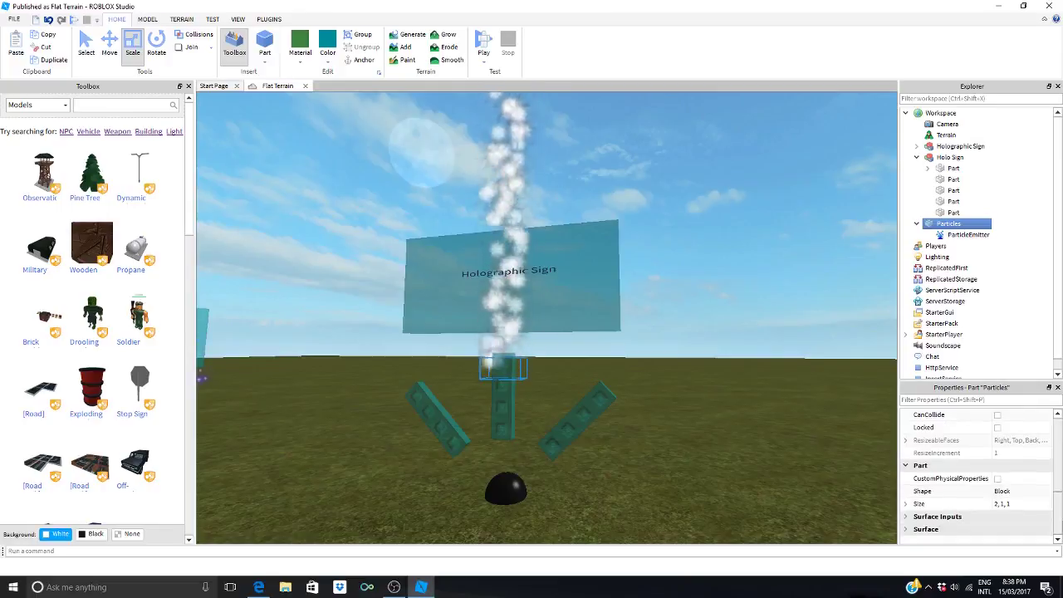
scroll(1059, 493, up, 4)
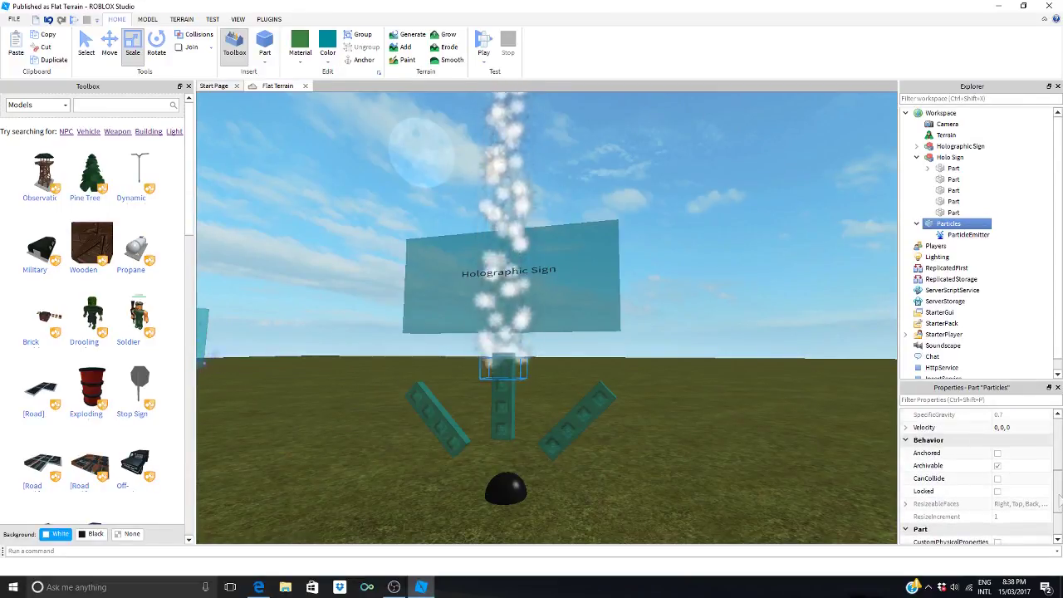
scroll(1059, 492, up, 2)
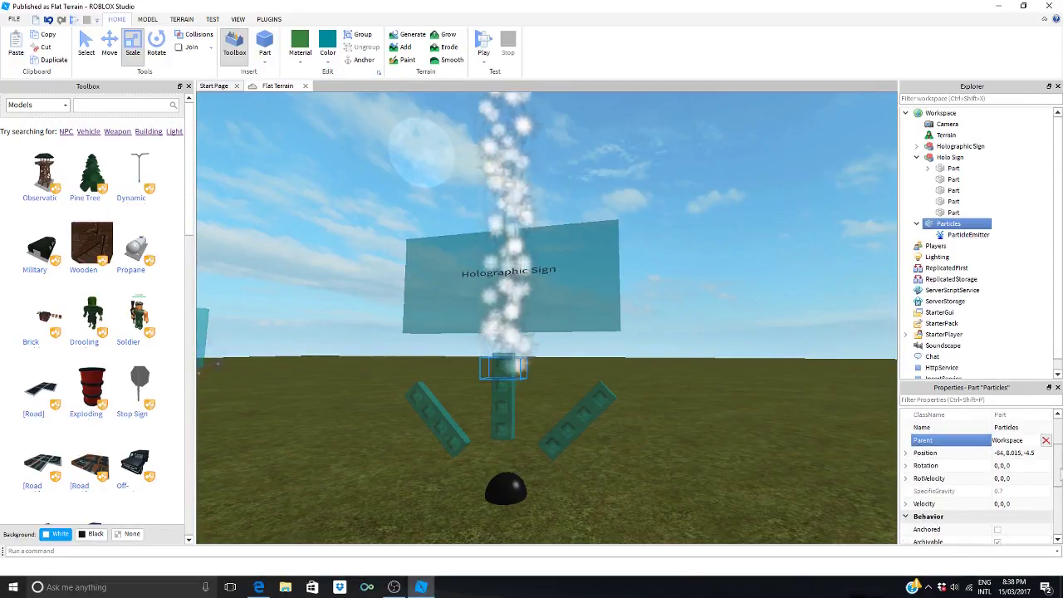
click(968, 235)
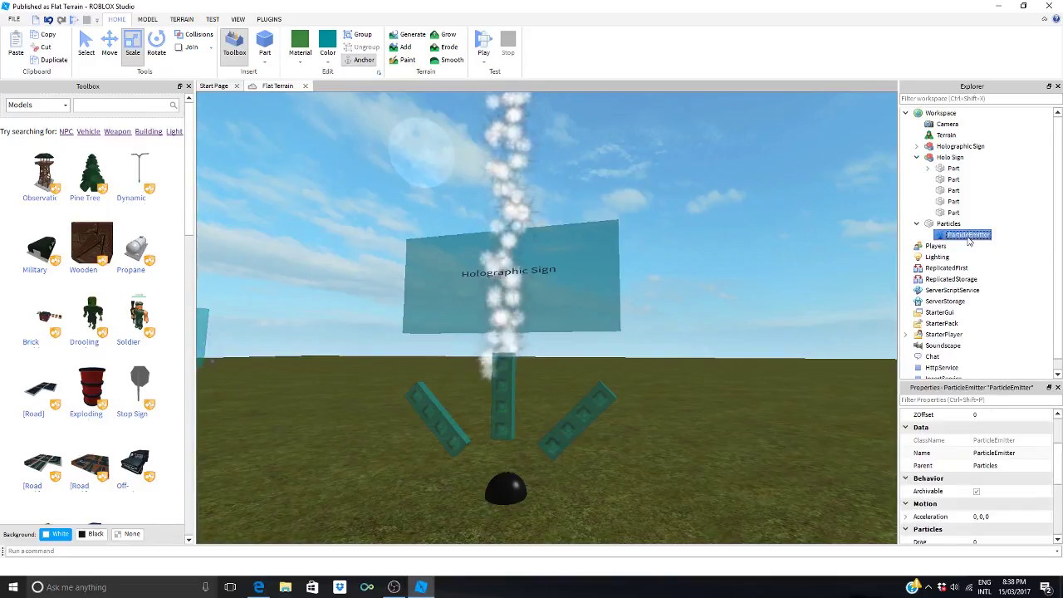
drag(1059, 465, 1060, 441)
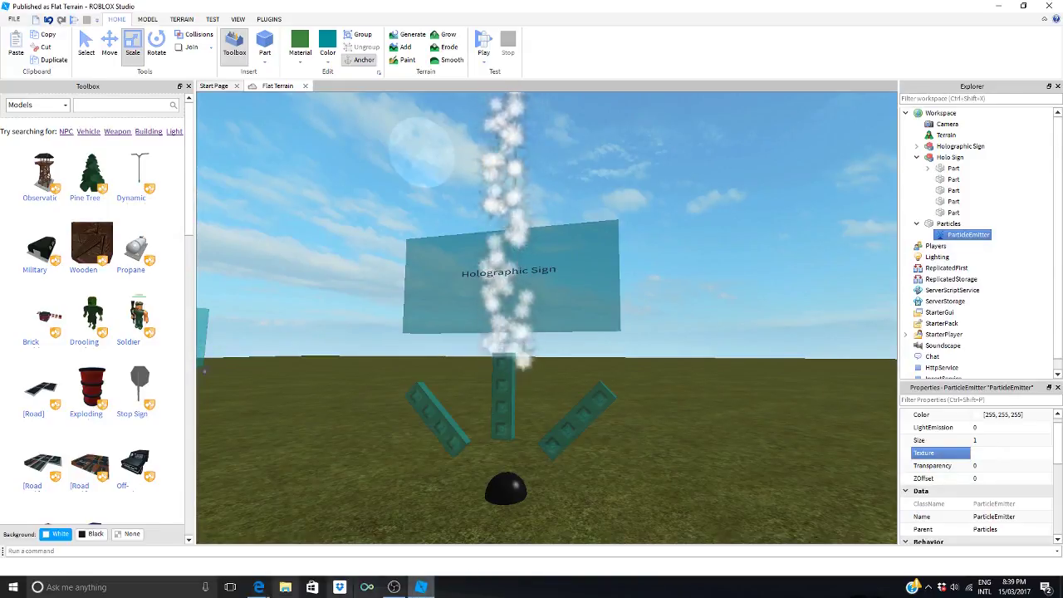
click(259, 587)
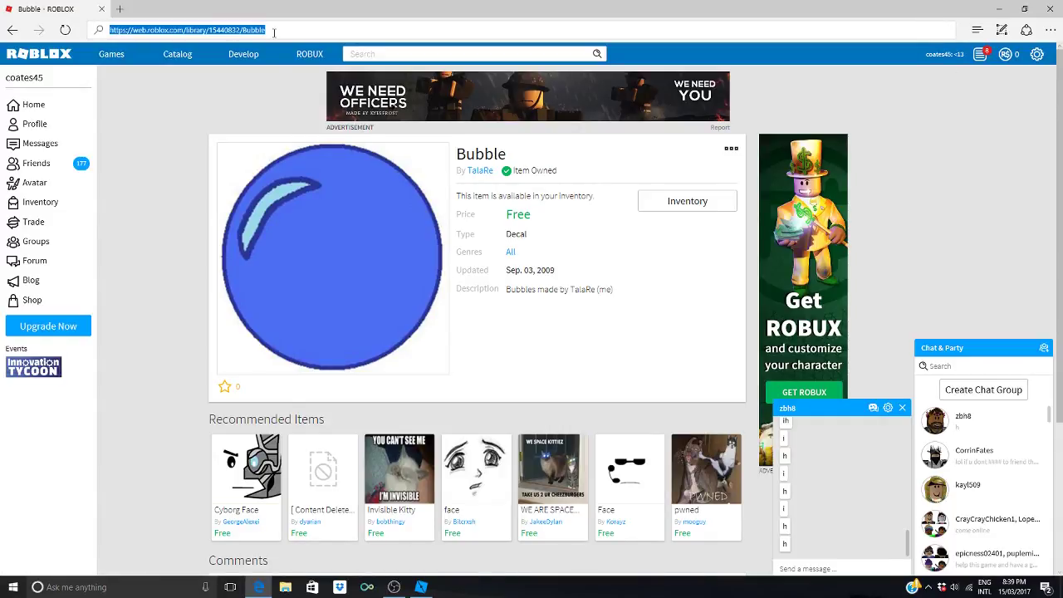
click(434, 590)
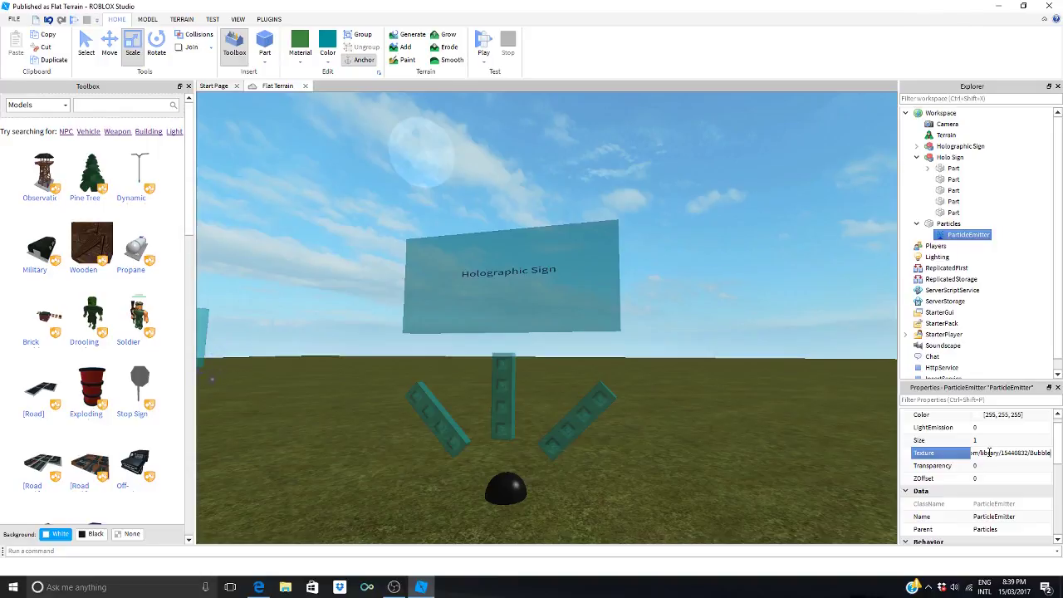
key(Return)
Step: Examine the bubble-textured particle stream close up and from a distance, and compare it with the particles on the example sign
scroll(649, 183, down, 4)
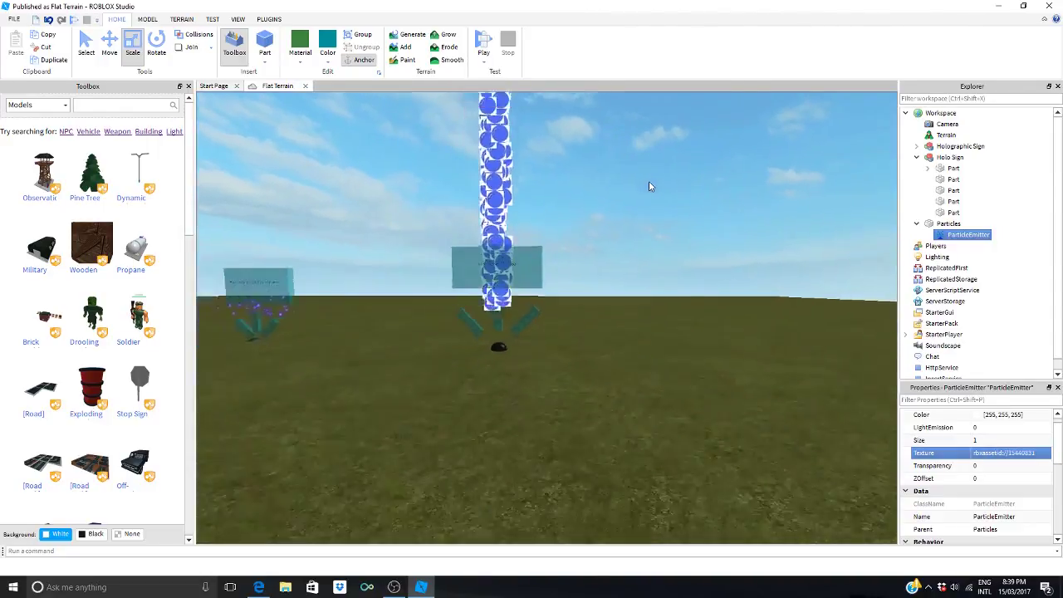
scroll(648, 181, down, 3)
scroll(649, 181, up, 5)
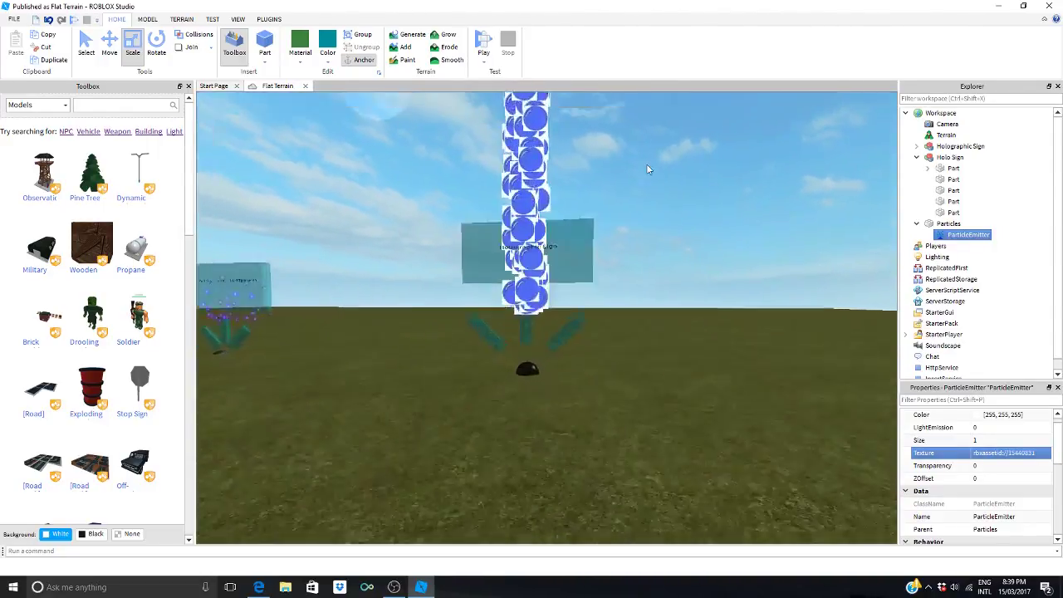
scroll(649, 169, up, 2)
click(619, 177)
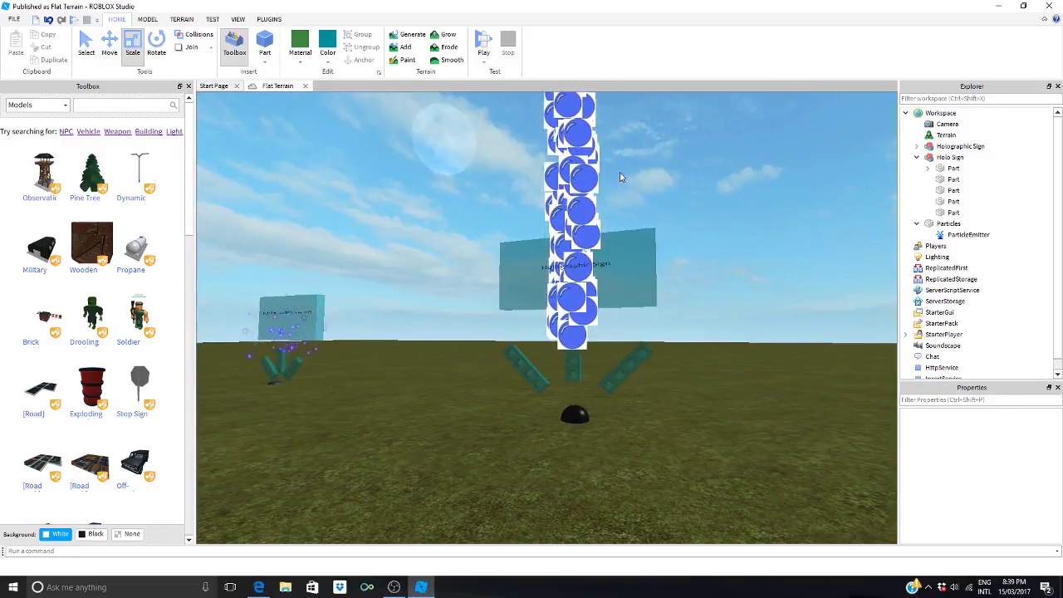
scroll(633, 177, down, 6)
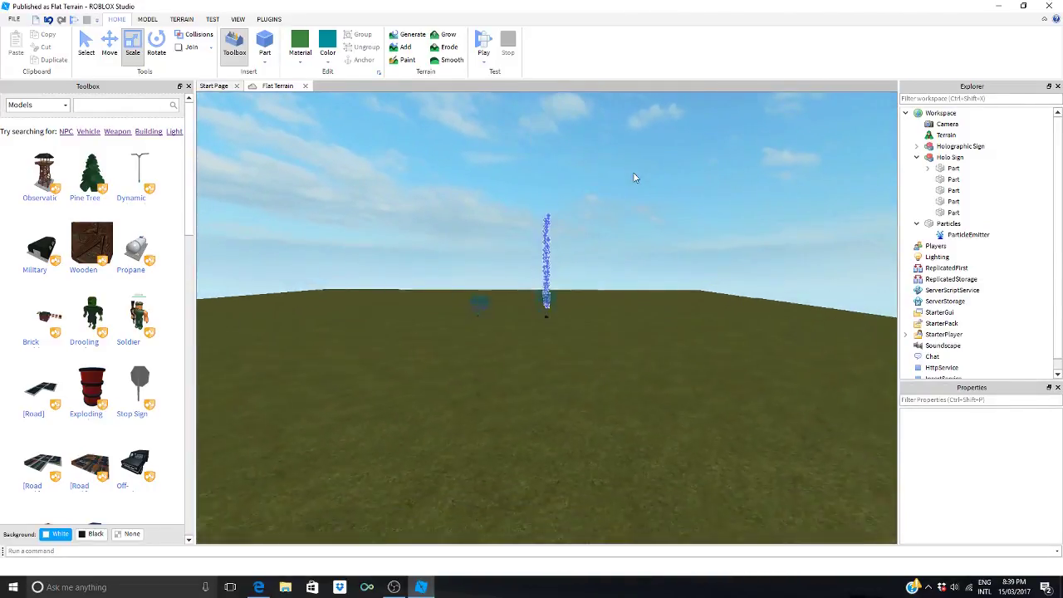
scroll(633, 177, up, 6)
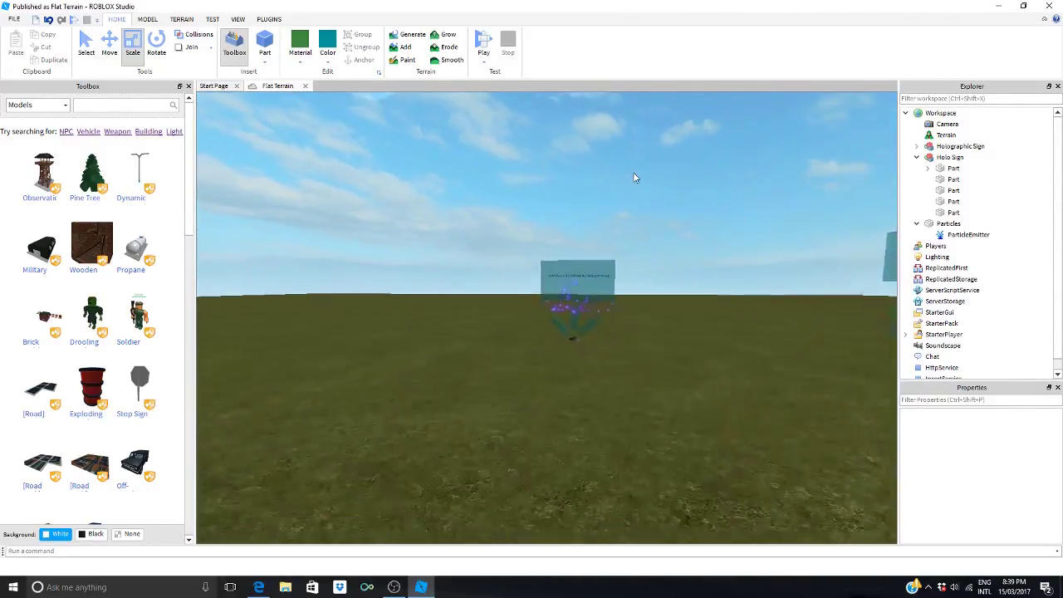
scroll(633, 177, up, 4)
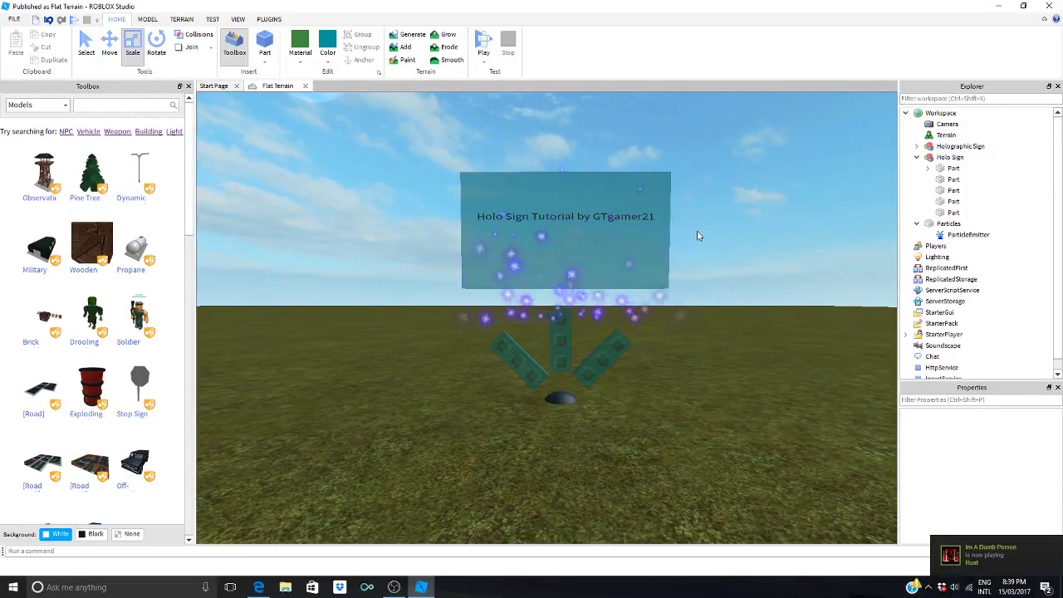
scroll(697, 236, down, 8)
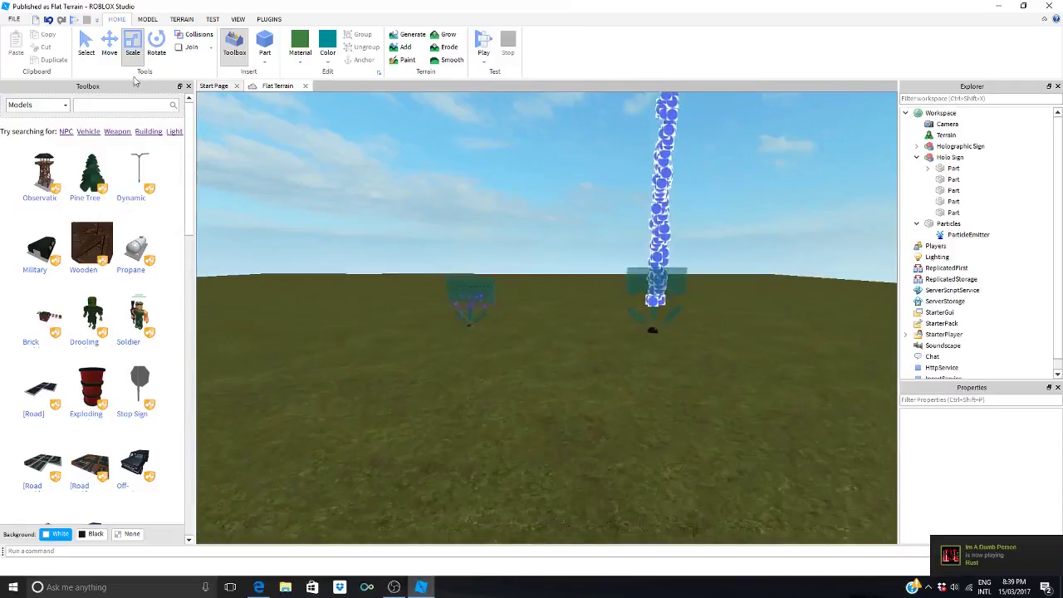
scroll(619, 344, up, 4)
Step: Select the ParticleEmitter inside the Particles part and open its context menu
drag(622, 397, 517, 232)
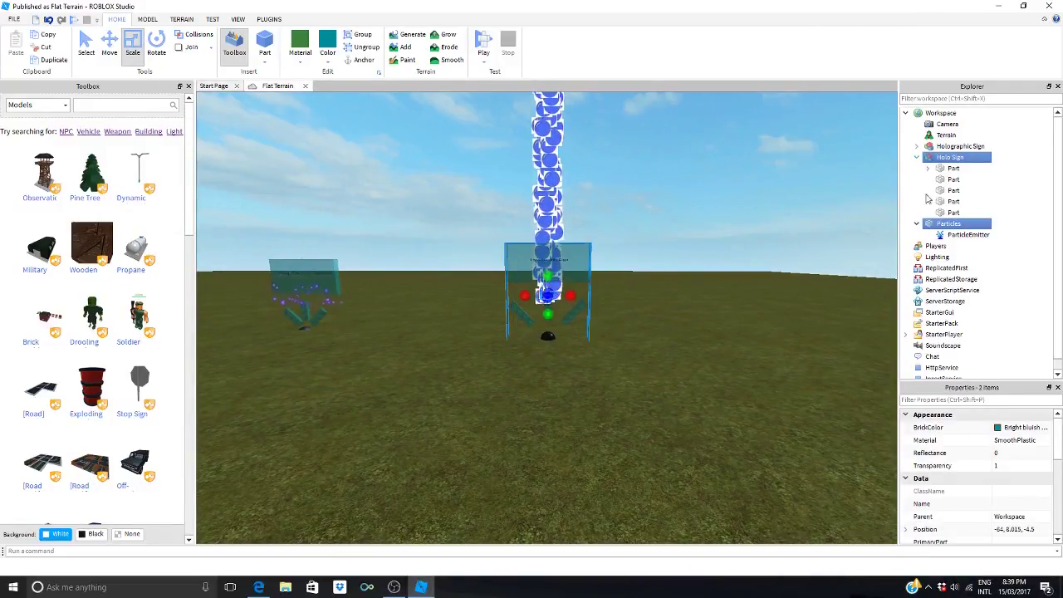
click(955, 234)
right_click(951, 235)
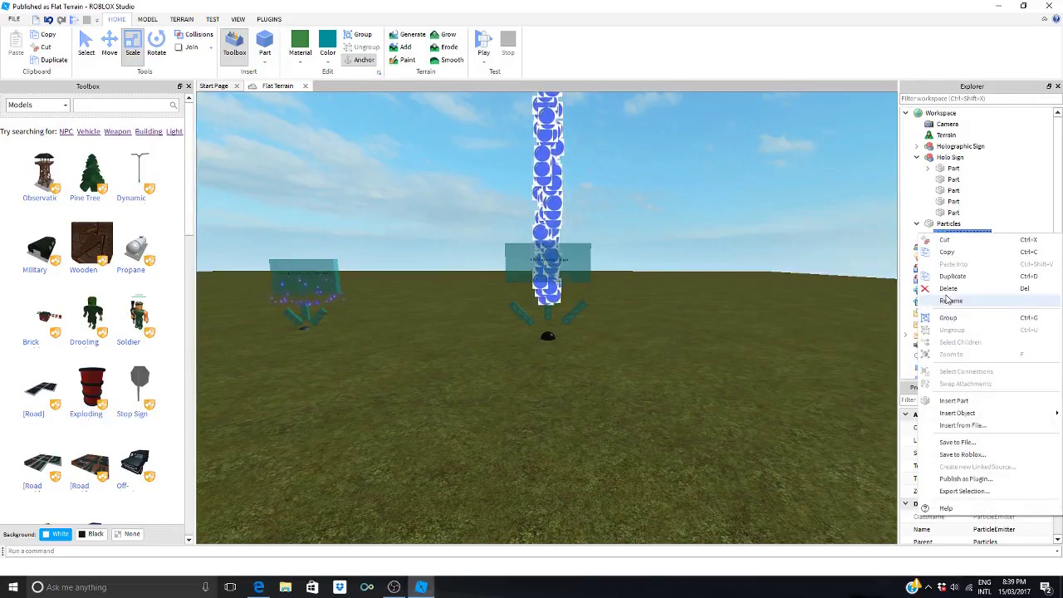